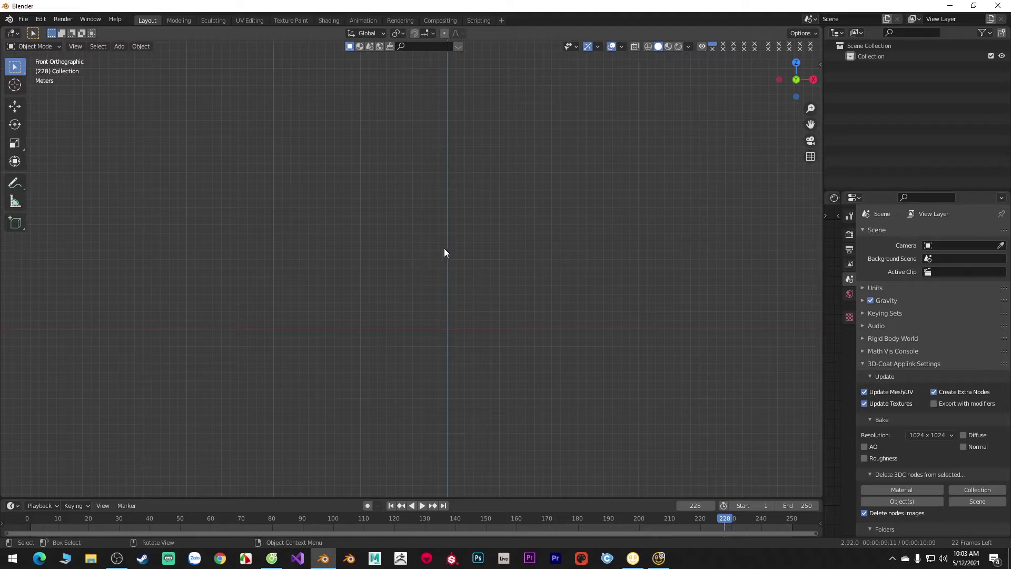
- Add a mesh plane and move its geometry to the world origin
{"action": "scroll", "coordinate": [447, 249], "scroll_direction": "left", "scroll_amount": 2, "text": "ctrl"}
{"action": "scroll", "coordinate": [440, 230], "scroll_direction": "right", "scroll_amount": 2, "text": "ctrl"}
{"action": "scroll", "coordinate": [438, 262], "scroll_direction": "down", "scroll_amount": 3, "text": "shift"}
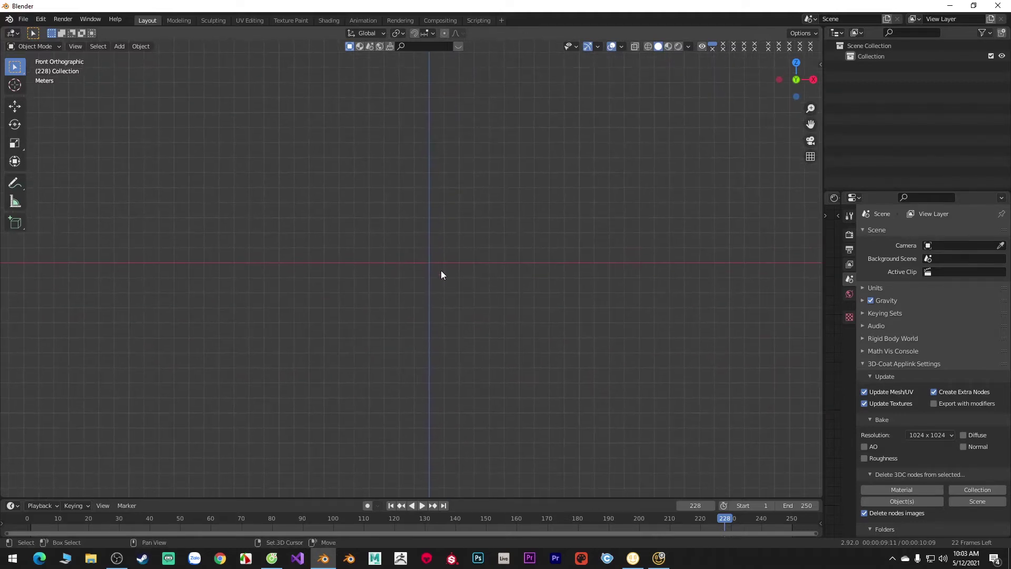
{"action": "key", "text": "shift+a"}
{"action": "mouse_move", "coordinate": [385, 248]}
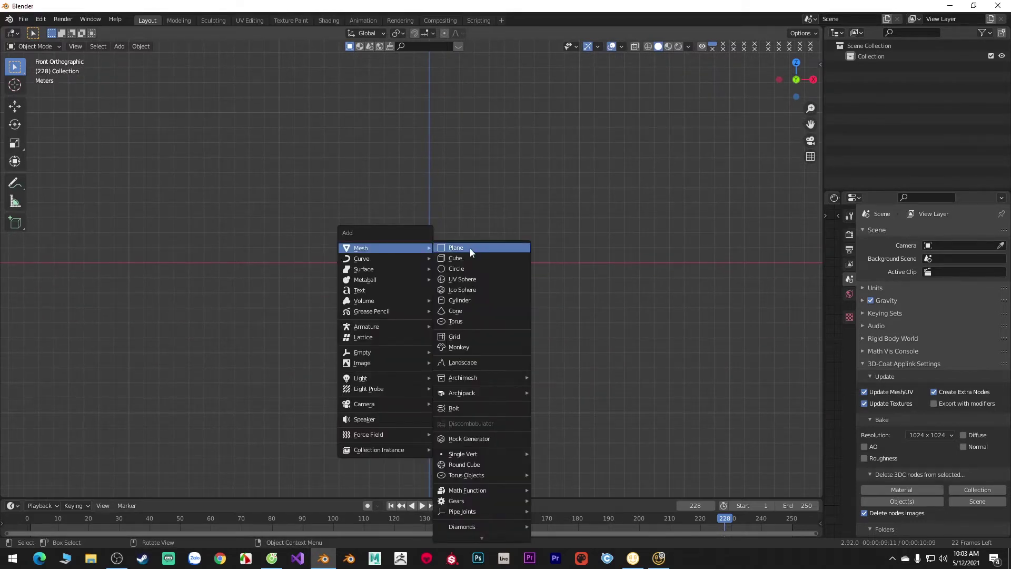
{"action": "left_click", "coordinate": [470, 248]}
{"action": "scroll", "coordinate": [463, 264], "scroll_direction": "down", "scroll_amount": 4}
{"action": "scroll", "coordinate": [476, 339], "scroll_direction": "down", "scroll_amount": 3}
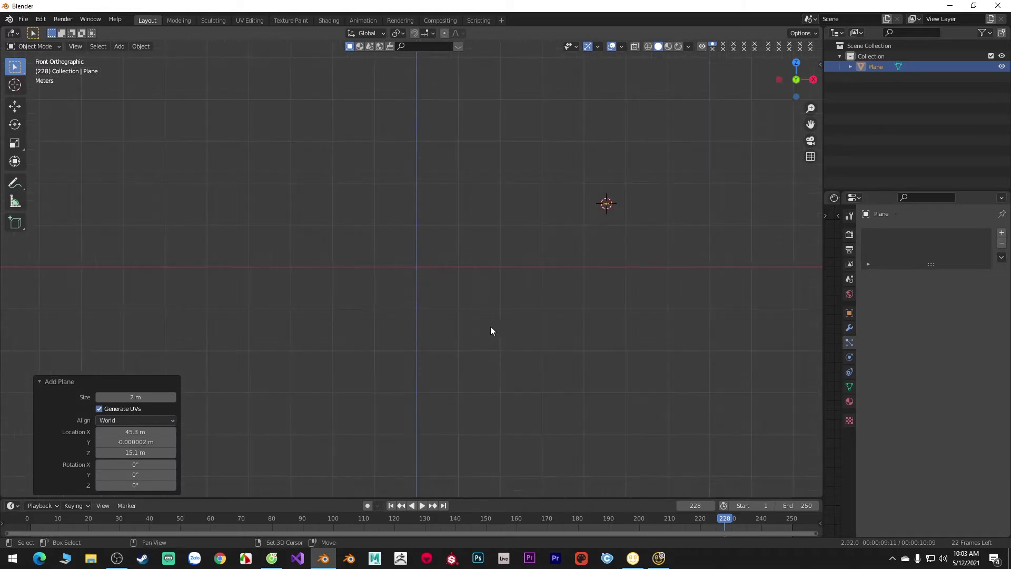
{"action": "scroll", "coordinate": [576, 298], "scroll_direction": "up", "scroll_amount": 2}
{"action": "scroll", "coordinate": [576, 297], "scroll_direction": "up", "scroll_amount": 1}
{"action": "right_click", "coordinate": [476, 303]}
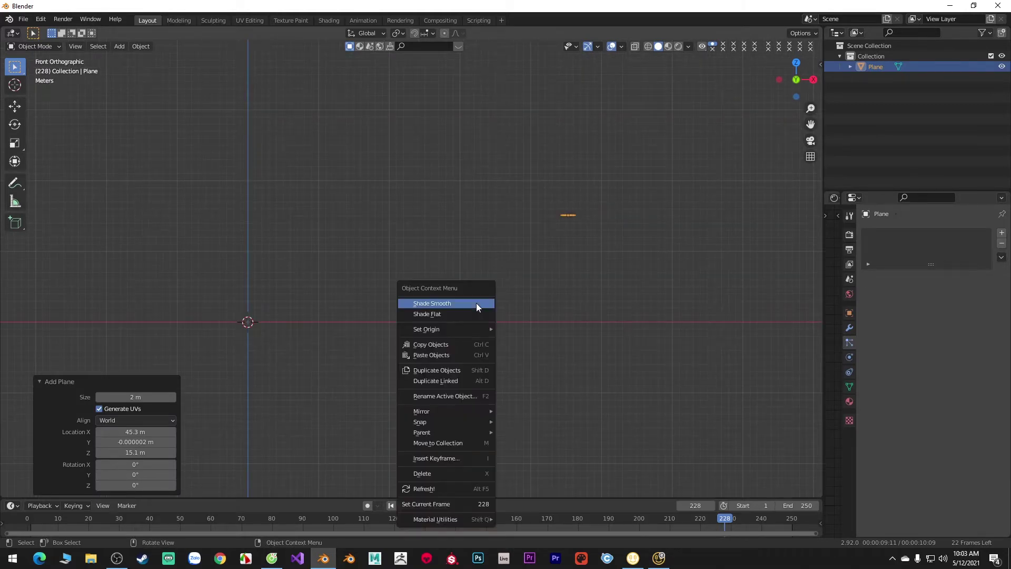
{"action": "mouse_move", "coordinate": [426, 329]}
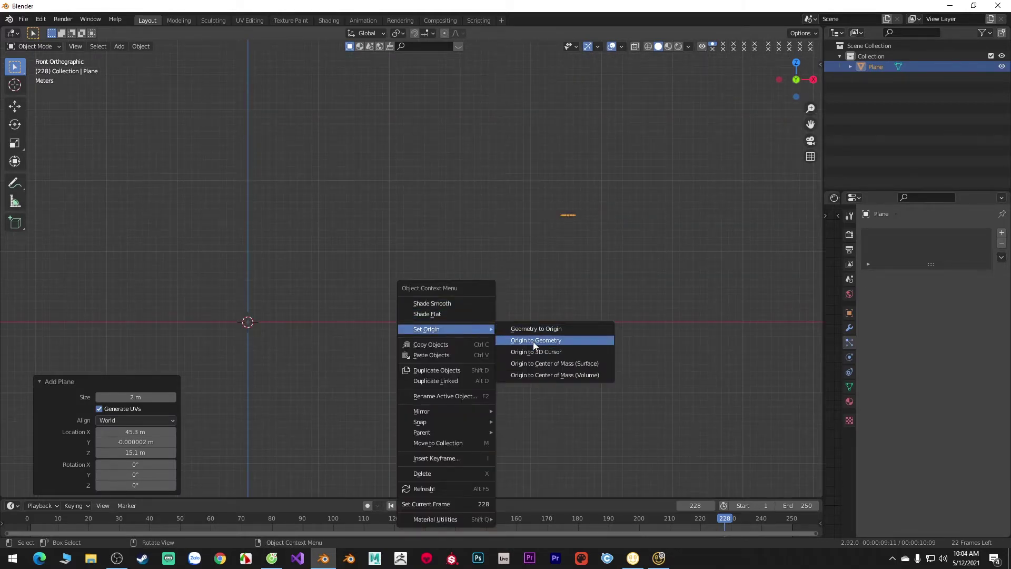
{"action": "left_click", "coordinate": [533, 351]}
{"action": "right_click", "coordinate": [533, 349]}
{"action": "left_click", "coordinate": [596, 345]}
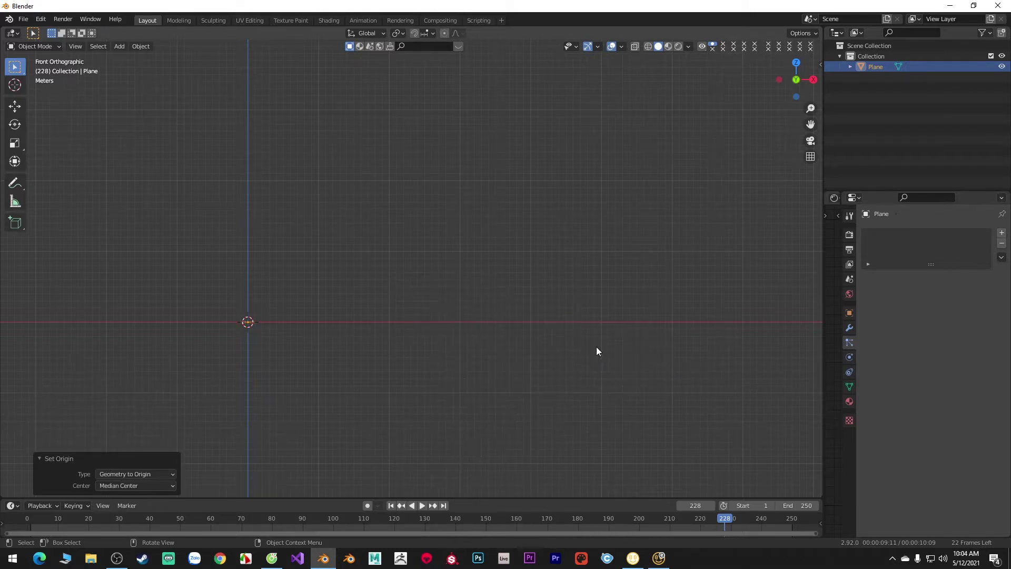
- Scale the plane up and stretch it along X, viewed from top
{"action": "scroll", "coordinate": [419, 283], "scroll_direction": "down", "scroll_amount": 3}
{"action": "key", "text": "s"}
{"action": "left_click", "coordinate": [441, 318]}
{"action": "key", "text": "KP_7"}
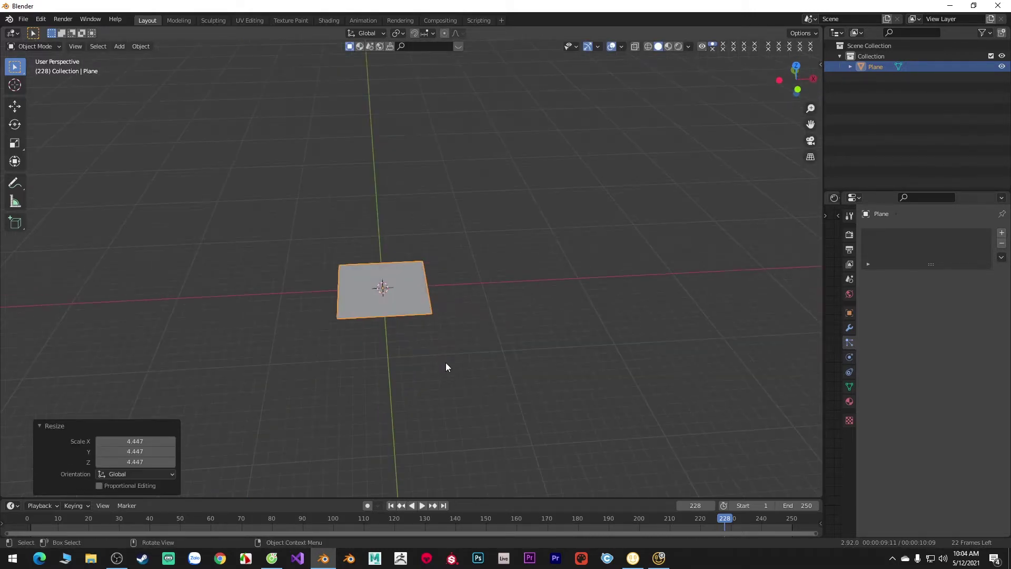
{"action": "key", "text": "s"}
{"action": "key", "text": "x"}
{"action": "left_click", "coordinate": [567, 325]}
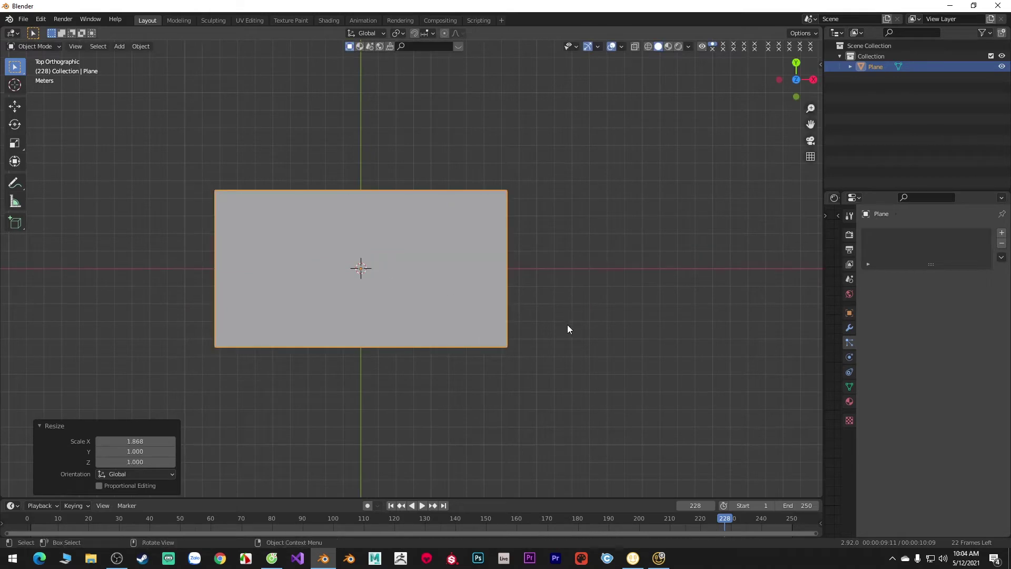
- Rescale the plane uniformly to 1.285, then narrow it along X to 0.620
{"action": "key", "text": "s"}
{"action": "left_click", "coordinate": [621, 368]}
{"action": "middle_click_drag", "start_coordinate": [621, 368], "coordinate": [616, 318]}
{"action": "scroll", "coordinate": [616, 318], "scroll_direction": "up", "scroll_amount": 2}
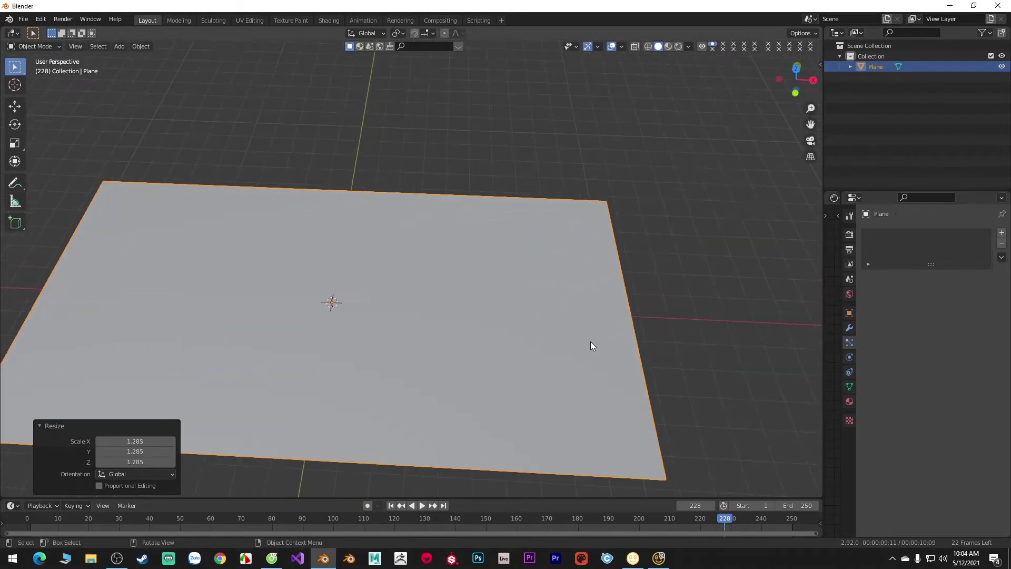
{"action": "key", "text": "s"}
{"action": "key", "text": "x"}
{"action": "left_click", "coordinate": [554, 317]}
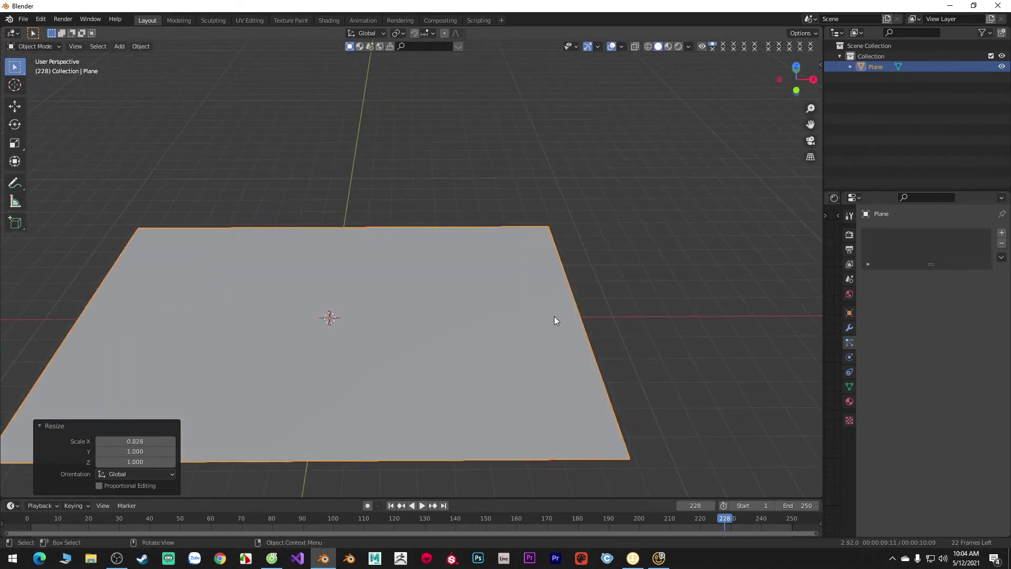
{"action": "key", "text": "s"}
{"action": "key", "text": "x"}
{"action": "left_click", "coordinate": [467, 314]}
- Apply the large plane's scale
{"action": "middle_click_drag", "start_coordinate": [413, 312], "coordinate": [472, 260]}
{"action": "key", "text": "Tab"}
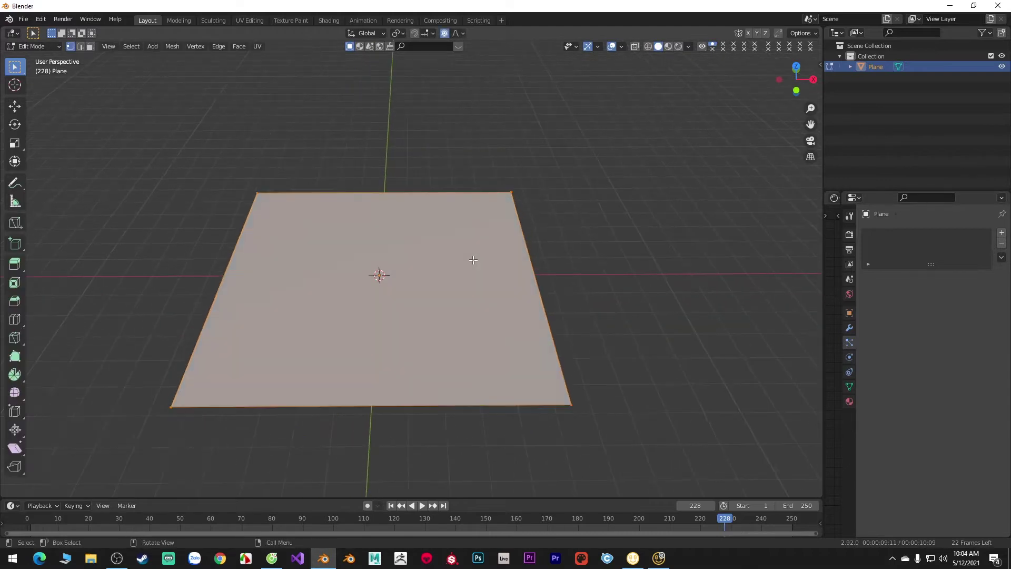
{"action": "key", "text": "Tab"}
{"action": "key", "text": "ctrl+a"}
{"action": "left_click", "coordinate": [530, 223]}
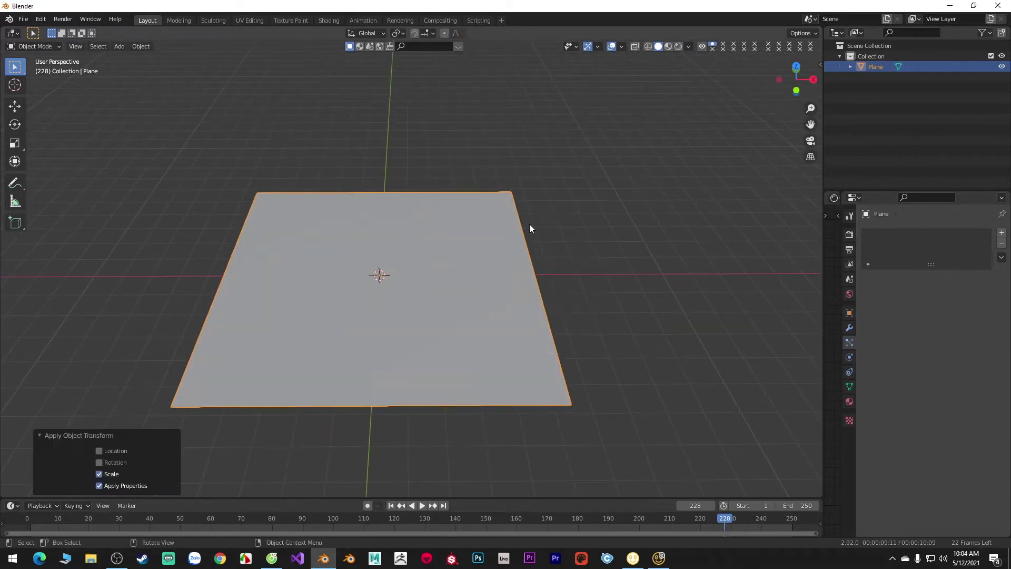
- In Edit Mode, subdivide the plane eight times into a very dense grid
{"action": "key", "text": "Tab"}
{"action": "right_click", "coordinate": [451, 257]}
{"action": "left_click", "coordinate": [451, 257]}
{"action": "right_click", "coordinate": [450, 257]}
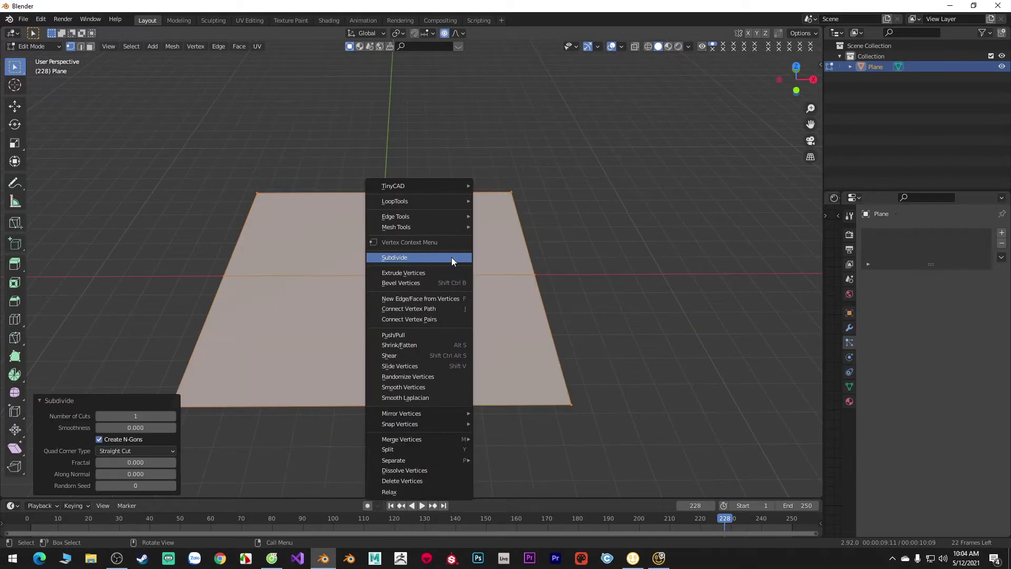
{"action": "left_click", "coordinate": [451, 257]}
{"action": "right_click", "coordinate": [451, 257]}
{"action": "left_click", "coordinate": [450, 257]}
{"action": "right_click", "coordinate": [450, 257]}
{"action": "left_click", "coordinate": [451, 257]}
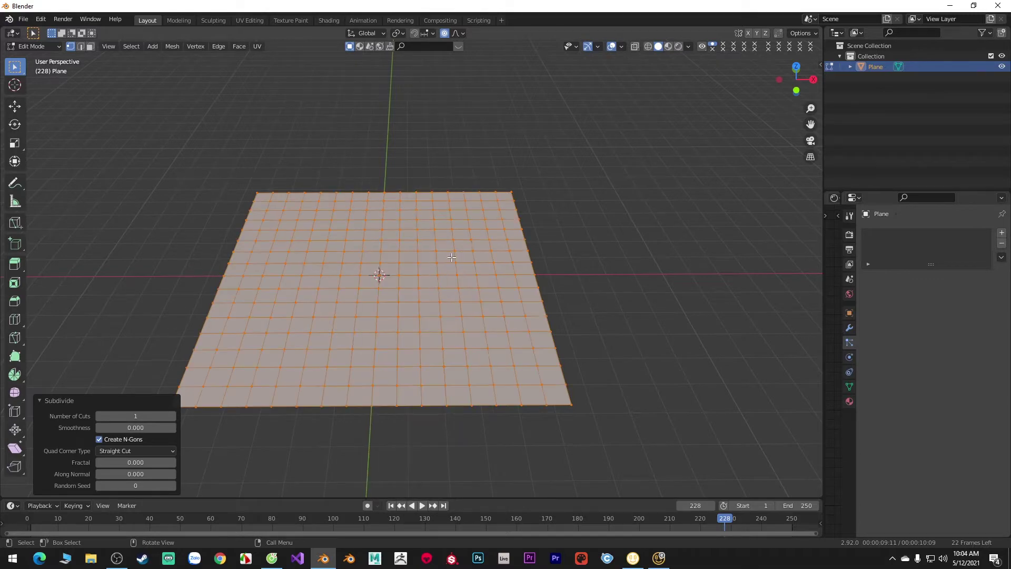
{"action": "right_click", "coordinate": [450, 257]}
{"action": "left_click", "coordinate": [451, 257]}
{"action": "right_click", "coordinate": [451, 257]}
{"action": "left_click", "coordinate": [450, 257]}
{"action": "right_click", "coordinate": [451, 257]}
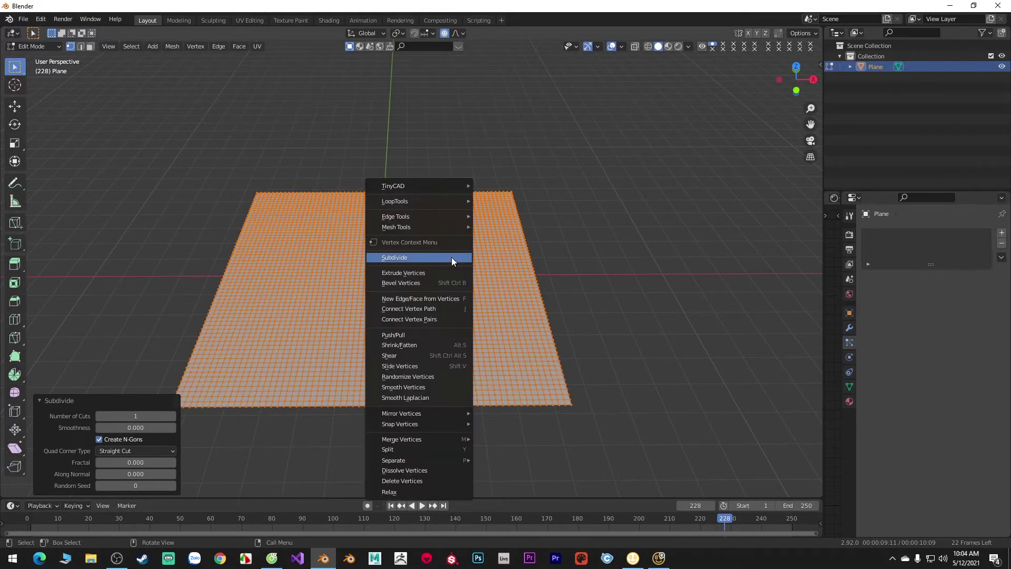
{"action": "left_click", "coordinate": [451, 258]}
{"action": "right_click", "coordinate": [452, 258]}
{"action": "left_click", "coordinate": [453, 259]}
- Return to Object Mode and switch to the front view
{"action": "middle_click_drag", "start_coordinate": [455, 259], "coordinate": [459, 236]}
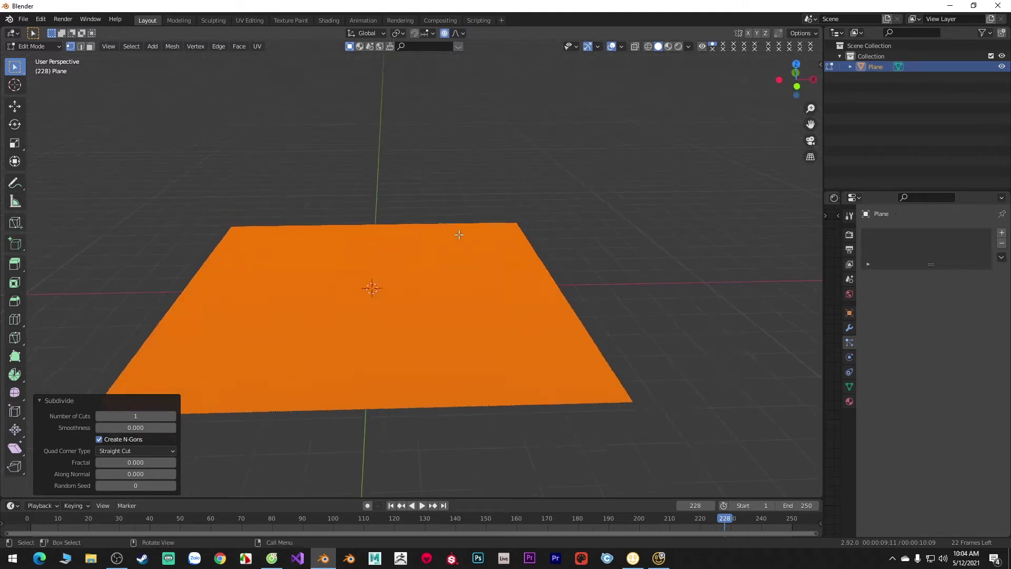
{"action": "key", "text": "Tab"}
{"action": "scroll", "coordinate": [460, 251], "scroll_direction": "down", "scroll_amount": 3}
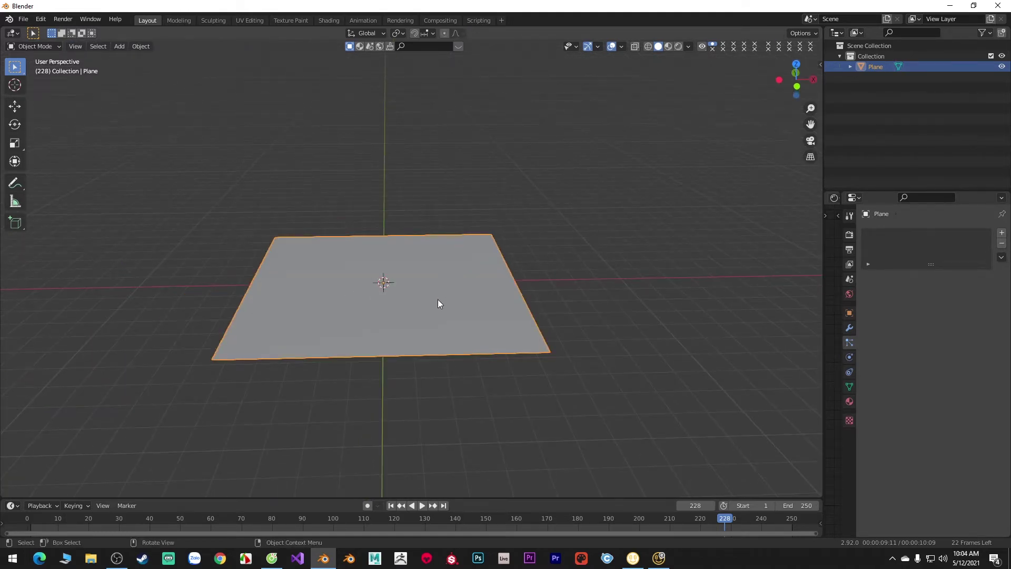
{"action": "key", "text": "KP_1"}
- Add a second plane and raise it high above the first one
{"action": "key", "text": "shift+a"}
{"action": "left_click", "coordinate": [440, 262]}
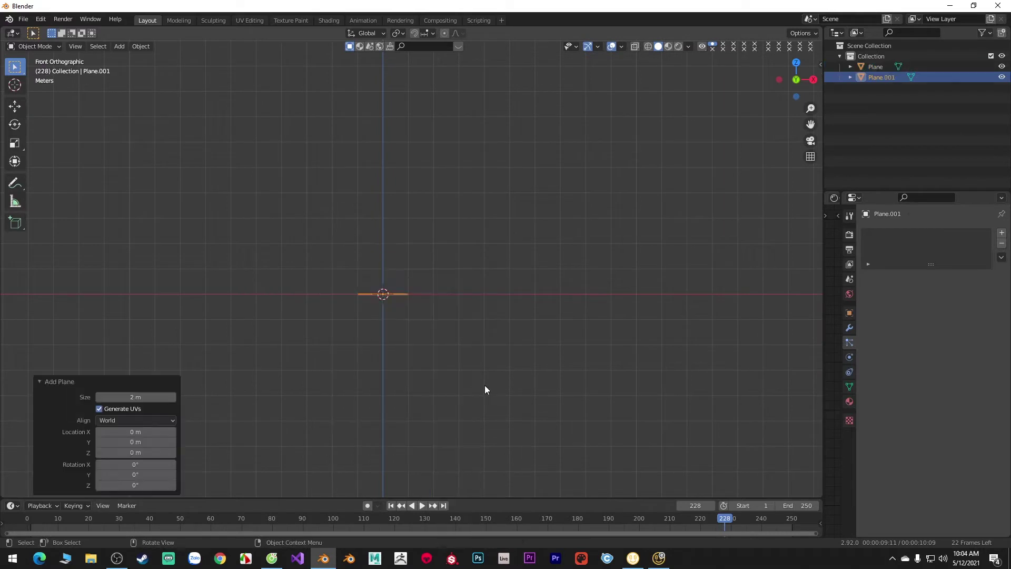
{"action": "key", "text": "g"}
{"action": "left_click", "coordinate": [481, 205]}
{"action": "middle_click_drag", "start_coordinate": [481, 205], "coordinate": [479, 264]}
{"action": "key", "text": "KP_7"}
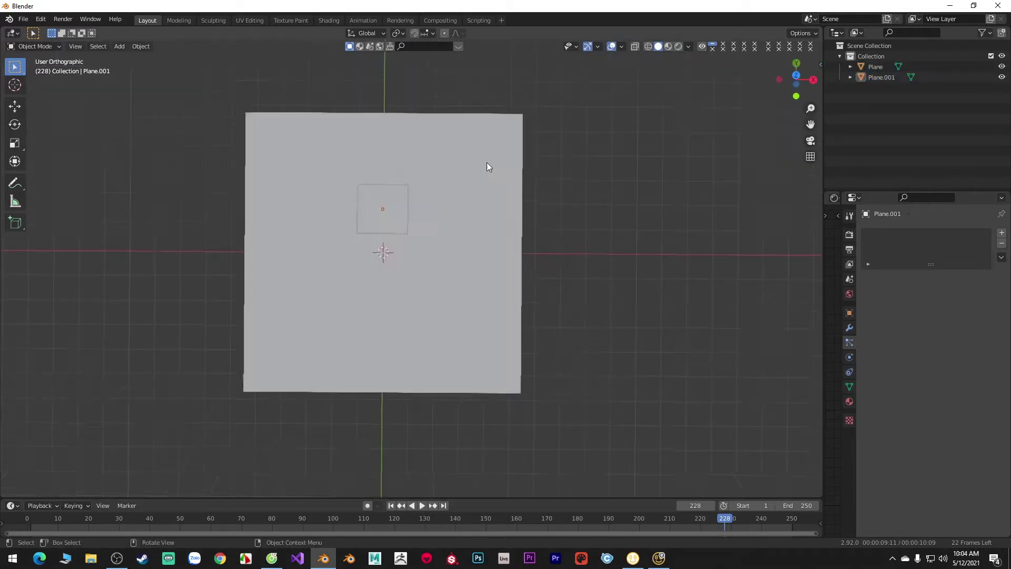
- Scale the upper plane up to 5.390 and stretch it slightly along Y
{"action": "left_click", "coordinate": [361, 243]}
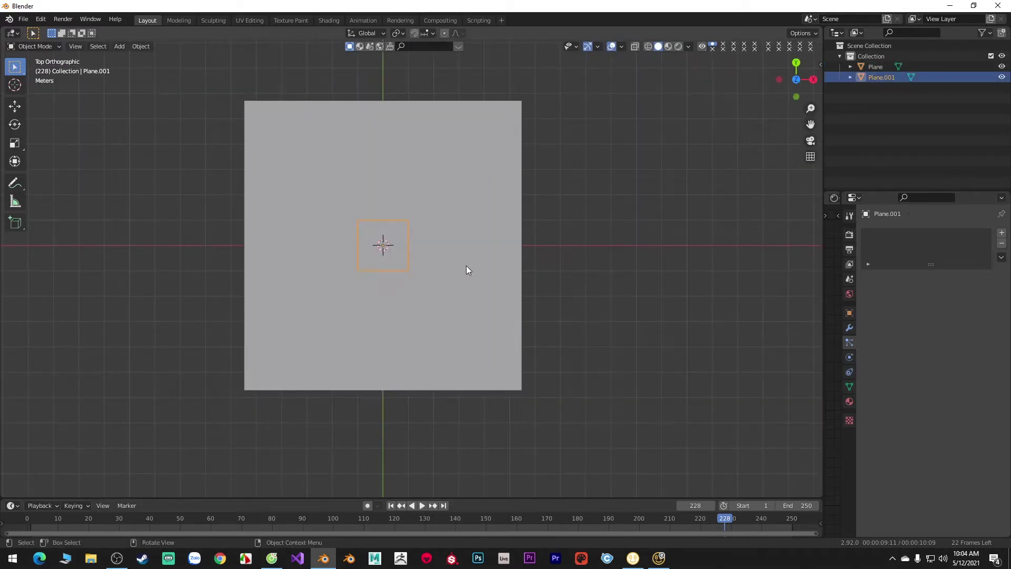
{"action": "key", "text": "s"}
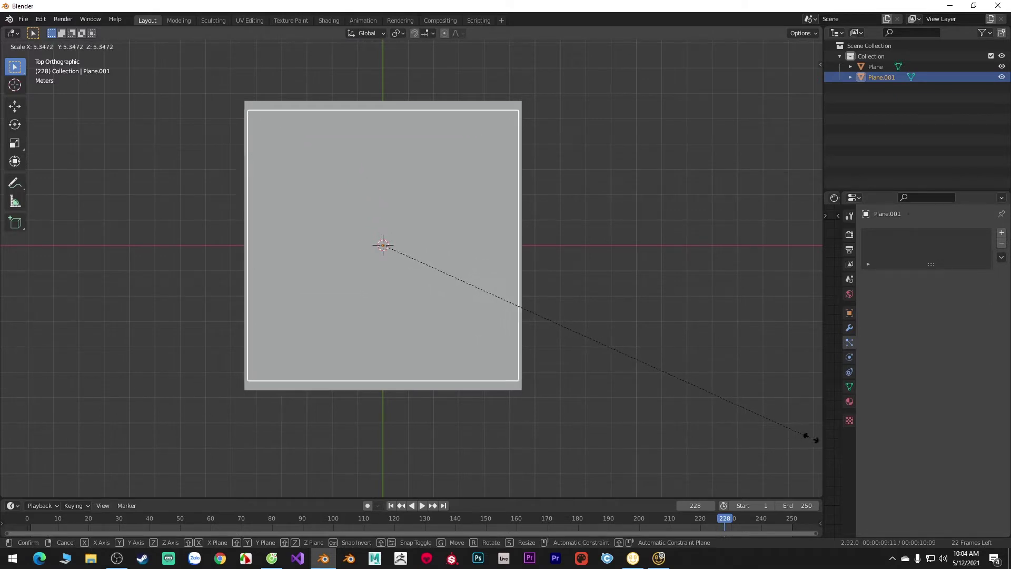
{"action": "left_click", "coordinate": [814, 439]}
{"action": "key", "text": "s"}
{"action": "key", "text": "y"}
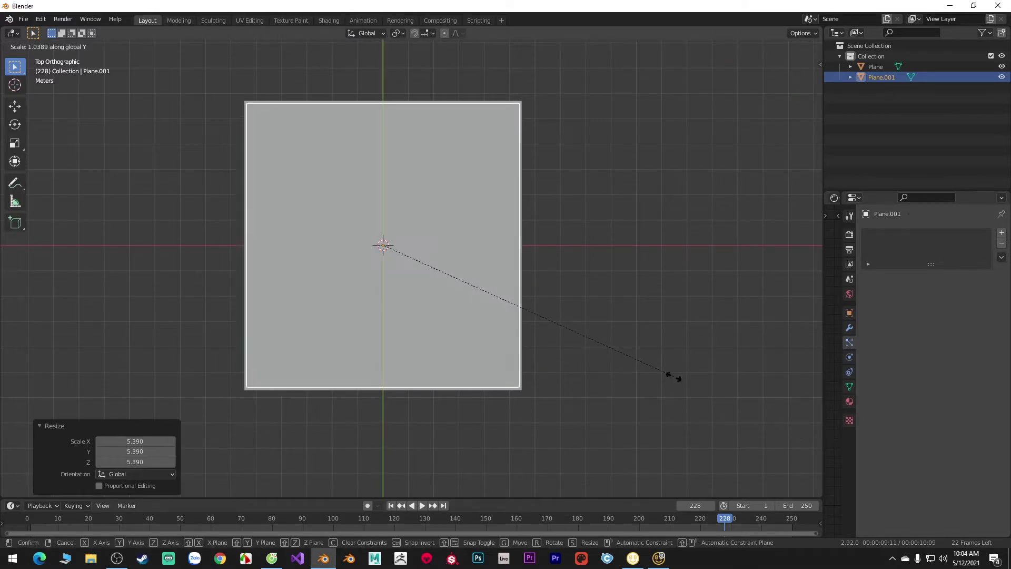
{"action": "left_click", "coordinate": [678, 375]}
- Orbit the view to compare both planes, then select the lower plane
{"action": "mouse_move", "coordinate": [678, 374]}
{"action": "middle_mouse_down"}
{"action": "mouse_move", "coordinate": [678, 258]}
{"action": "mouse_move", "coordinate": [599, 279]}
{"action": "middle_mouse_up"}
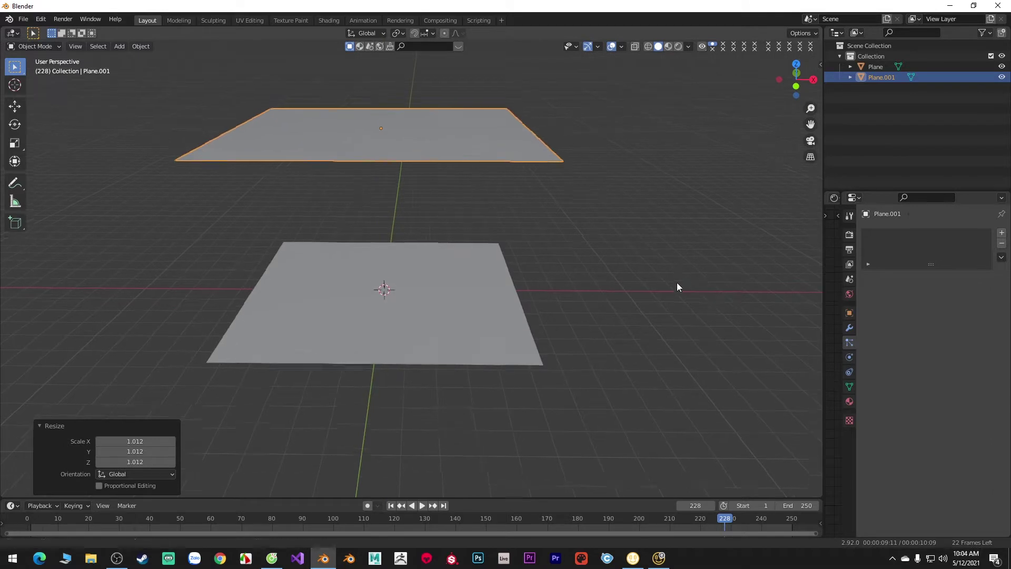
{"action": "middle_click_drag", "start_coordinate": [501, 298], "coordinate": [541, 290]}
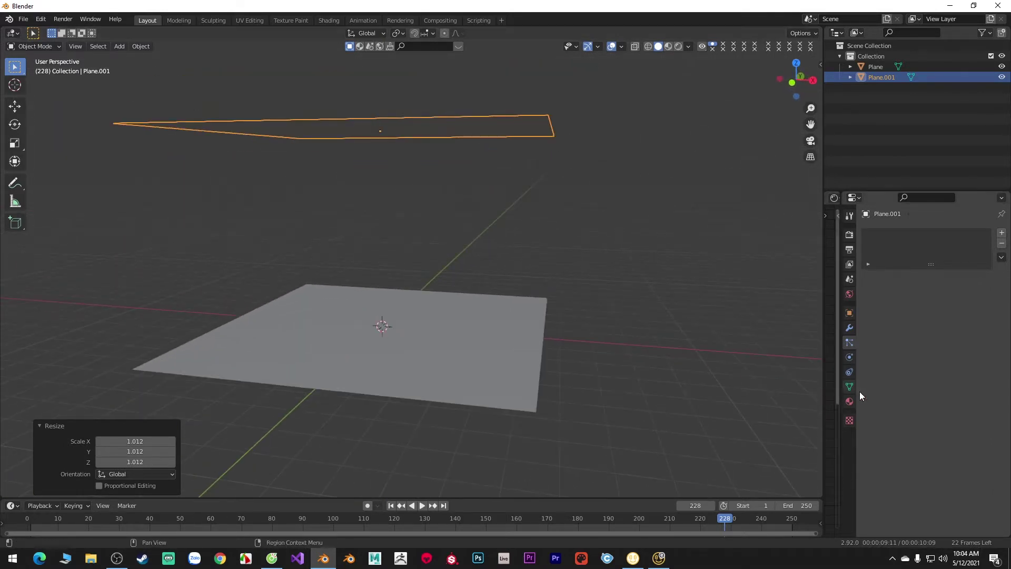
{"action": "middle_click_drag", "start_coordinate": [526, 333], "coordinate": [487, 335]}
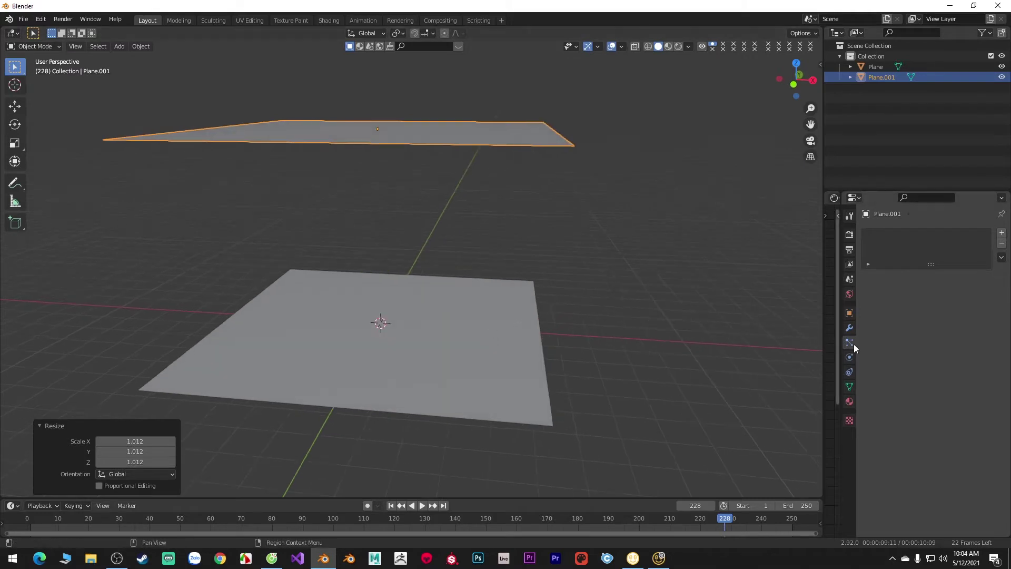
{"action": "left_click", "coordinate": [483, 349]}
- Make the upper plane a Dynamic Paint brush
{"action": "left_click", "coordinate": [462, 149]}
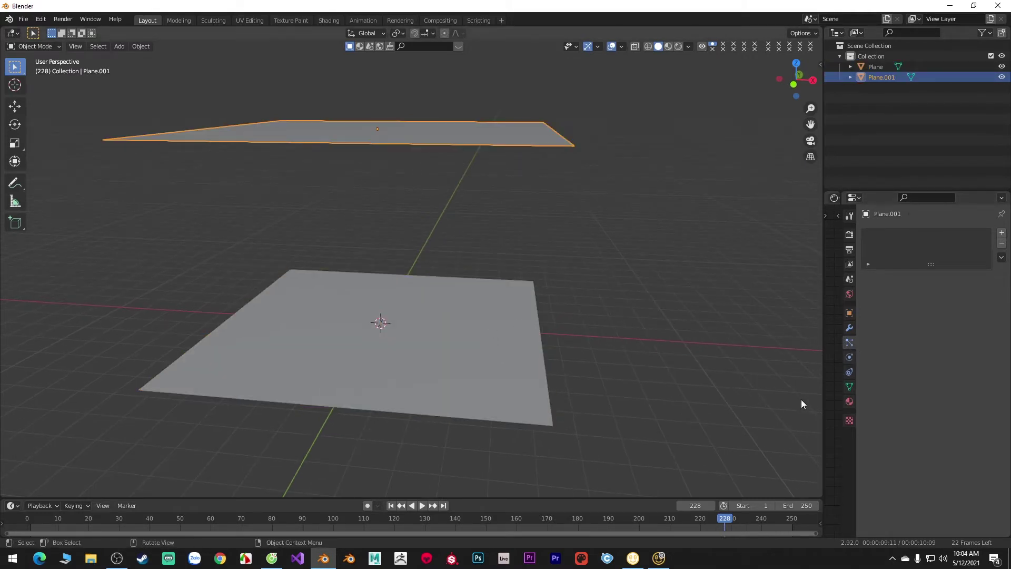
{"action": "left_click", "coordinate": [848, 358]}
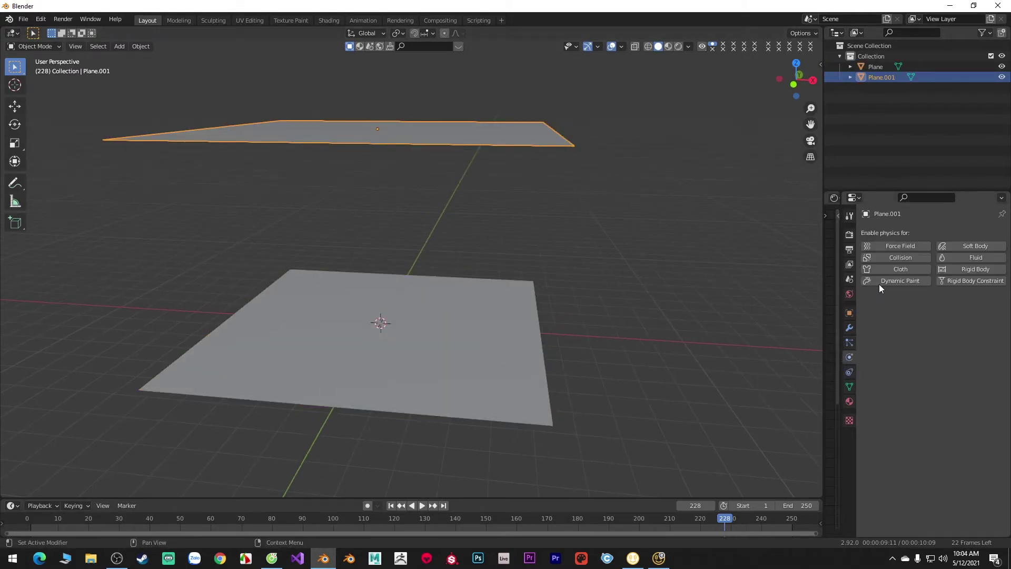
{"action": "left_click", "coordinate": [900, 280]}
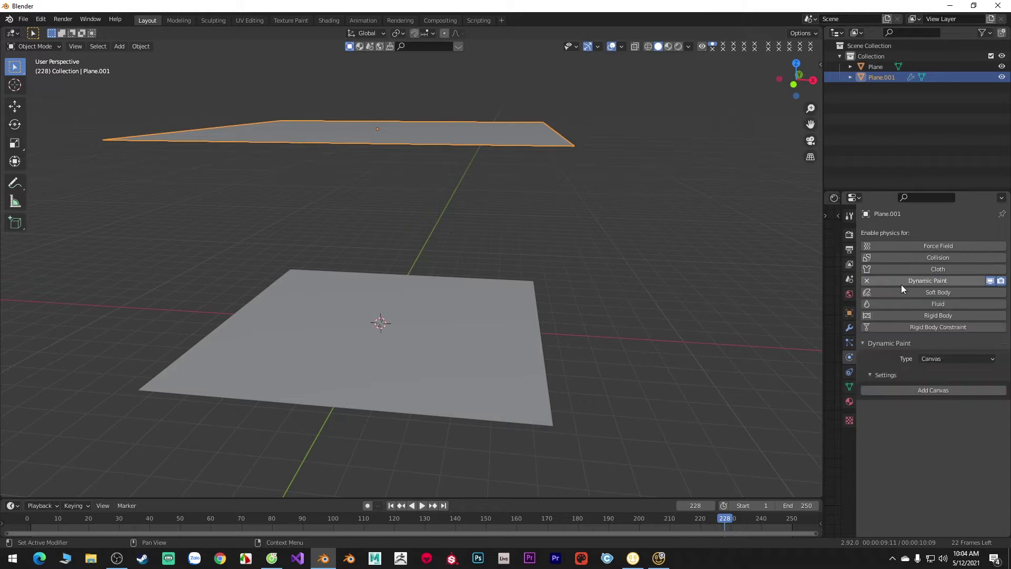
{"action": "left_click", "coordinate": [940, 359]}
{"action": "left_click", "coordinate": [931, 383]}
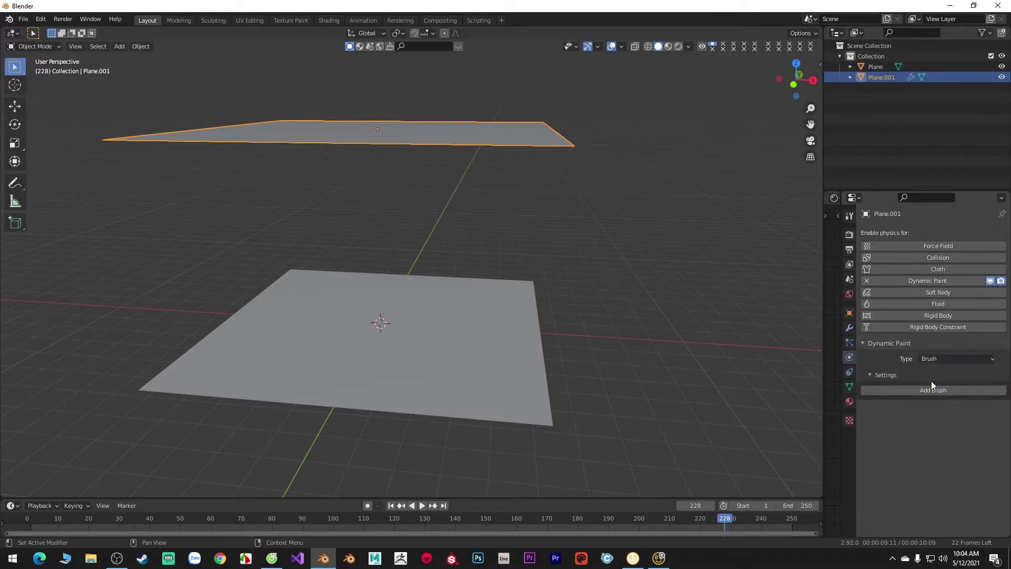
{"action": "left_click", "coordinate": [936, 391]}
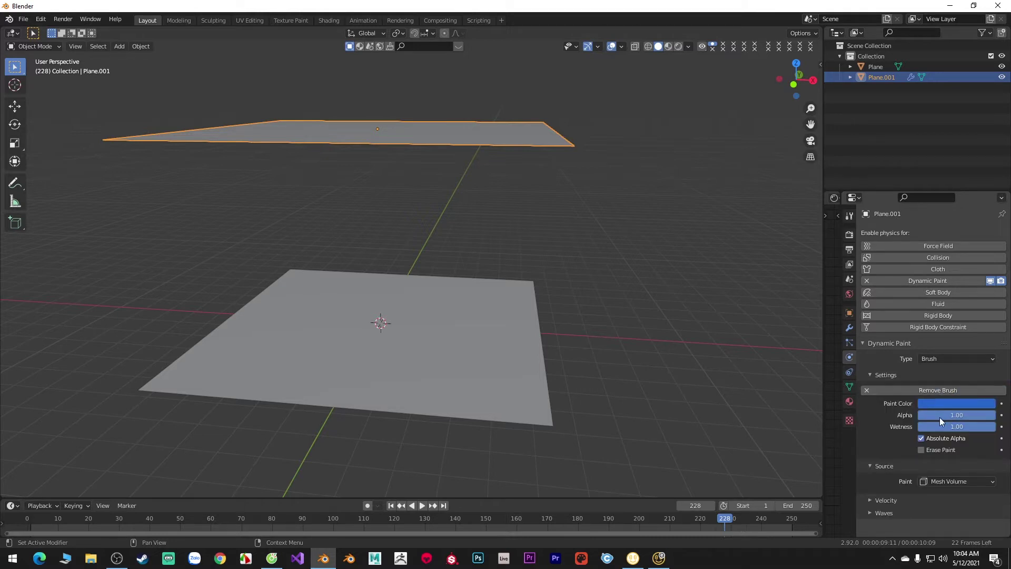
- Make the lower plane a Dynamic Paint canvas with a Waves surface, then reselect the upper plane
{"action": "left_click", "coordinate": [429, 374]}
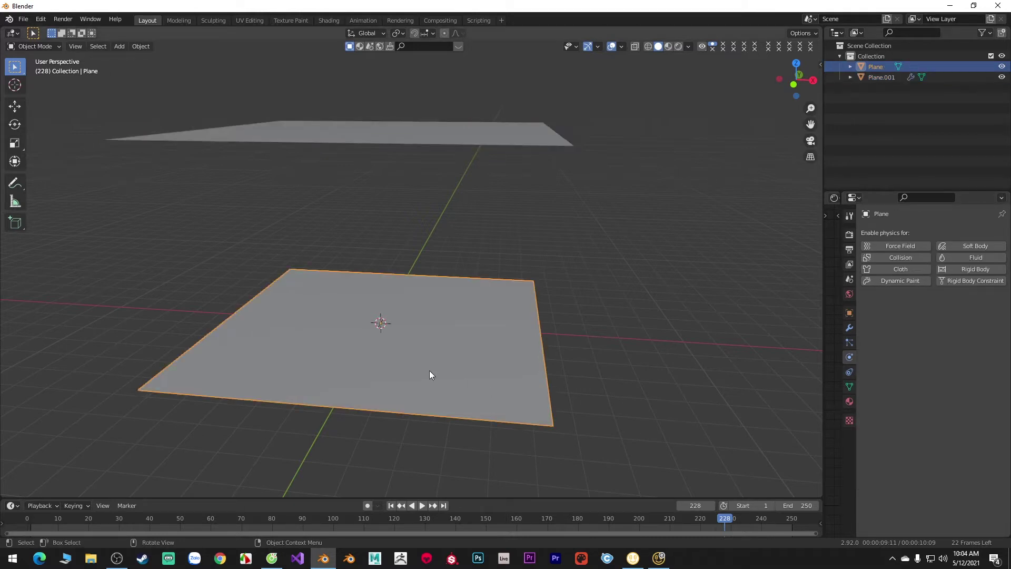
{"action": "left_click", "coordinate": [892, 283]}
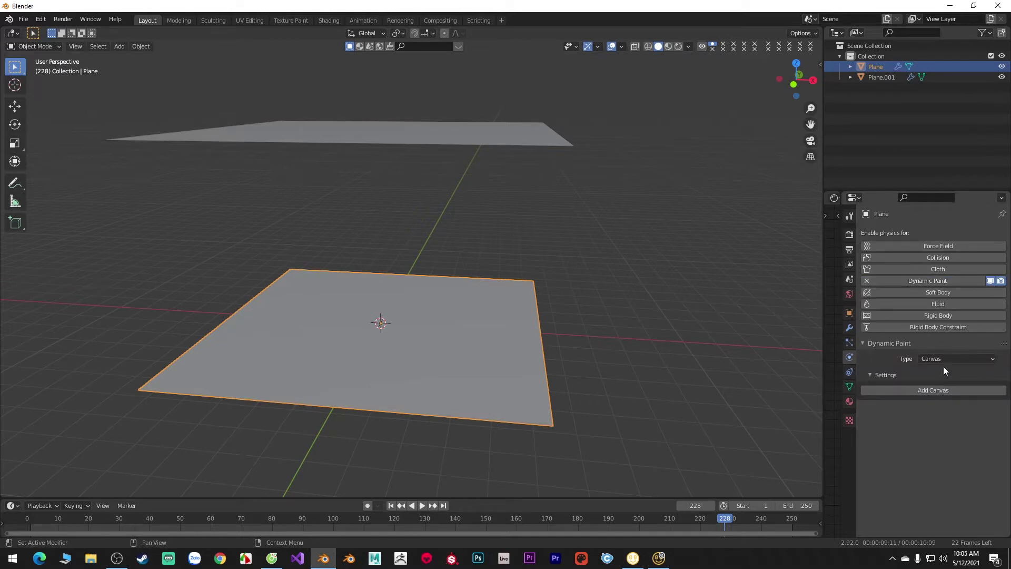
{"action": "left_click", "coordinate": [937, 391]}
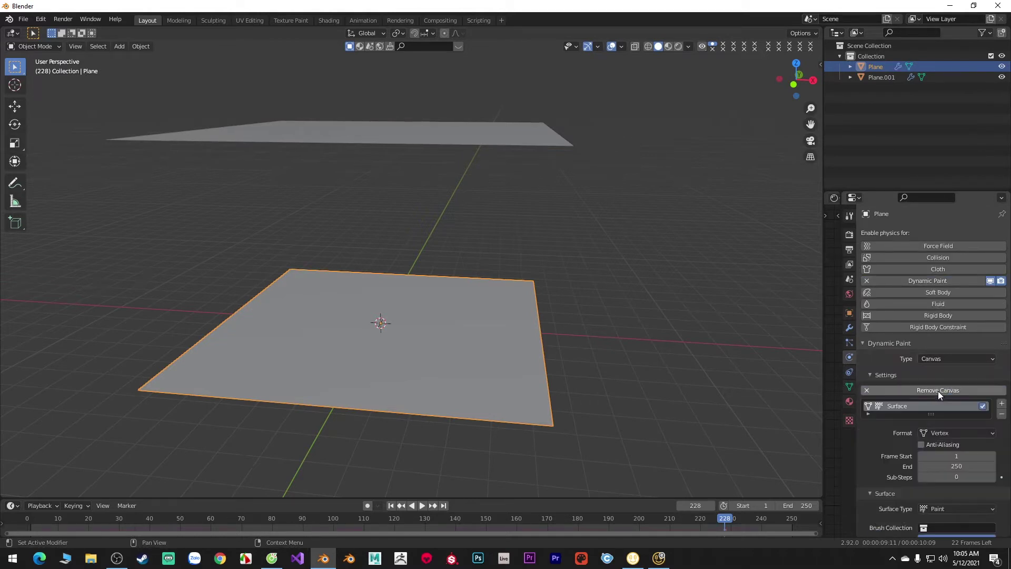
{"action": "scroll", "coordinate": [939, 391], "scroll_direction": "down", "scroll_amount": 3}
{"action": "scroll", "coordinate": [940, 389], "scroll_direction": "down", "scroll_amount": 2}
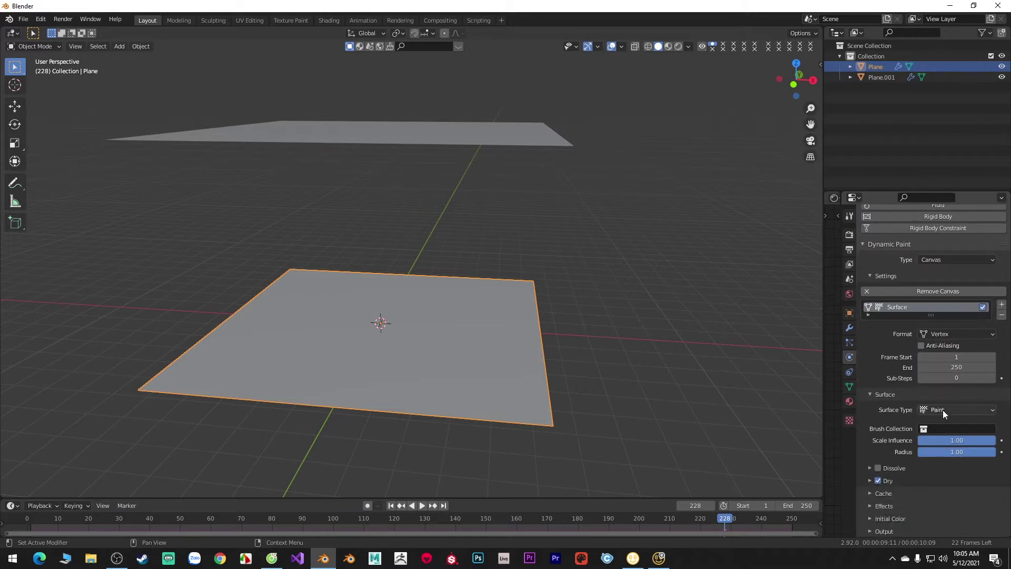
{"action": "left_click", "coordinate": [943, 409]}
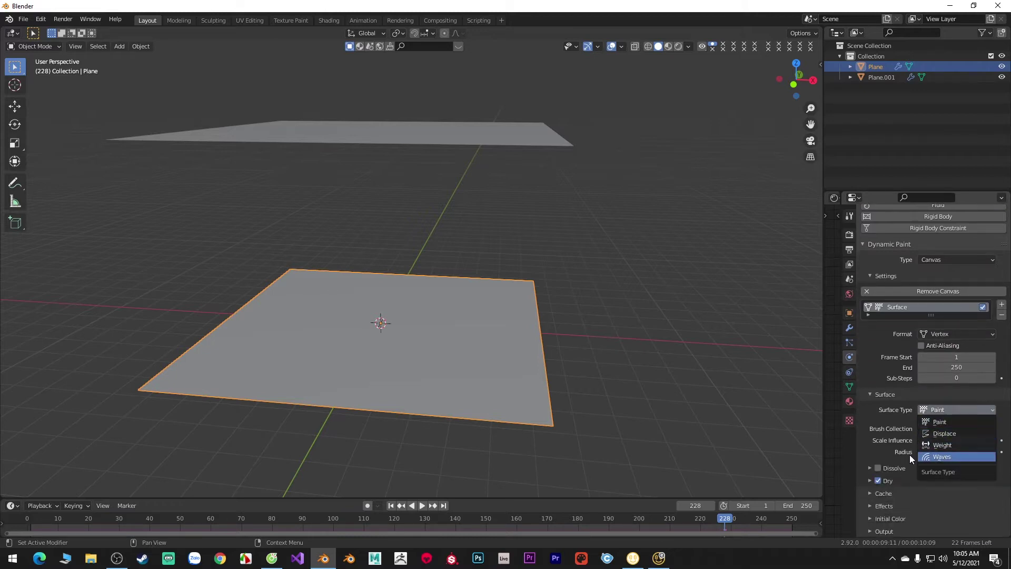
{"action": "left_click", "coordinate": [948, 456]}
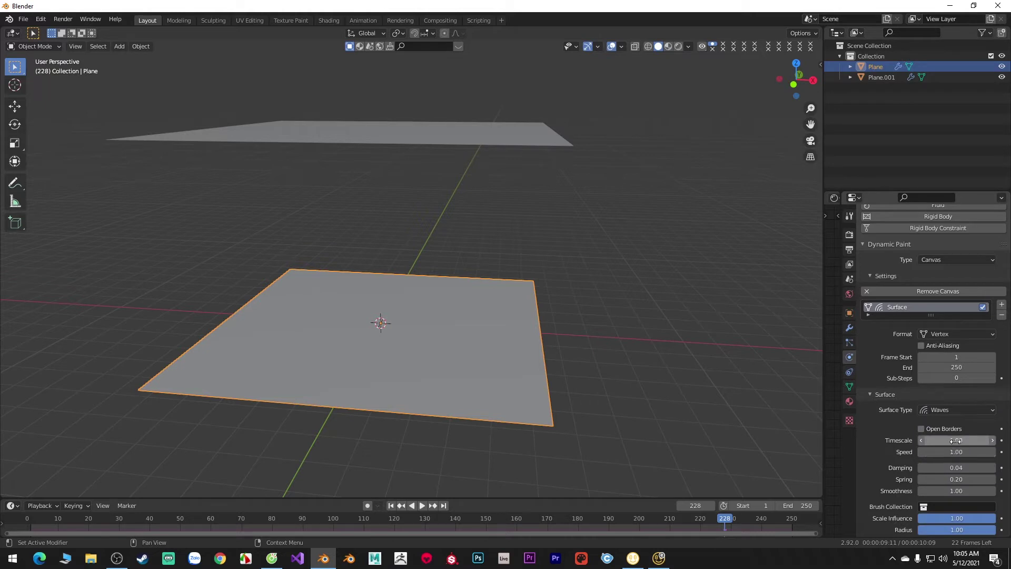
{"action": "scroll", "coordinate": [956, 441], "scroll_direction": "down", "scroll_amount": 1}
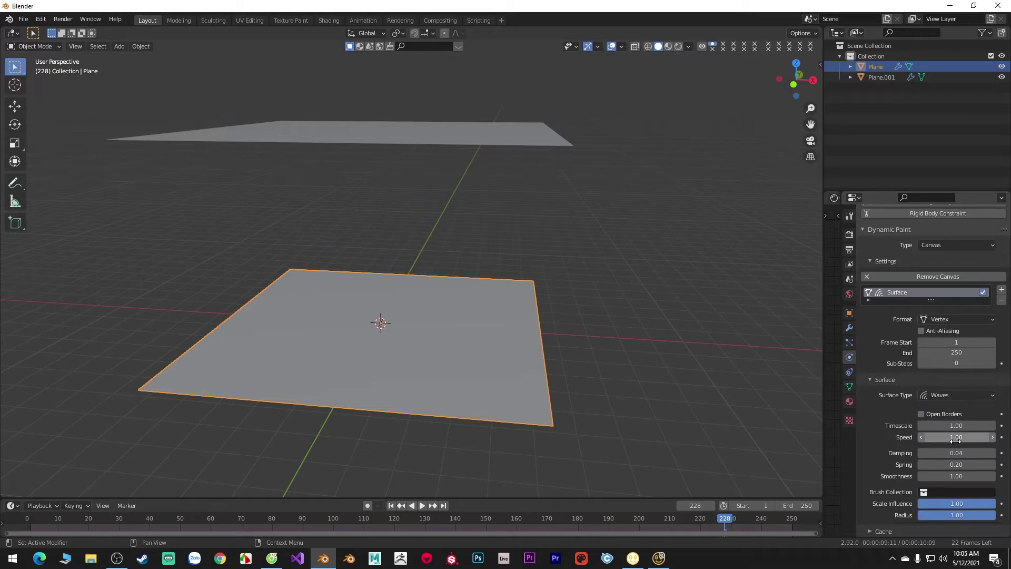
{"action": "left_click", "coordinate": [418, 126]}
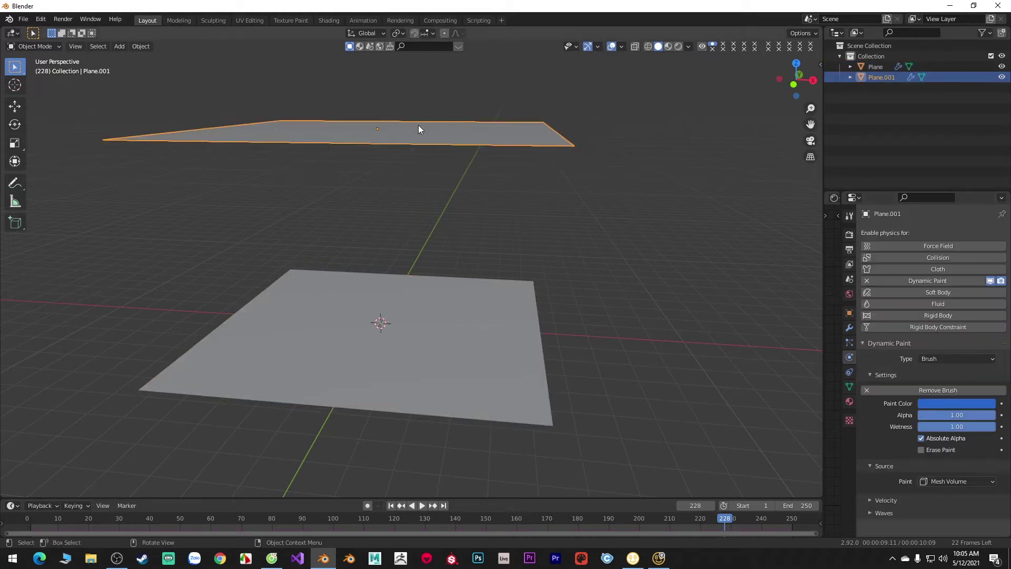
- Add a particle system to the upper plane and play the animation to preview it
{"action": "left_click", "coordinate": [853, 346]}
{"action": "left_click", "coordinate": [1001, 233]}
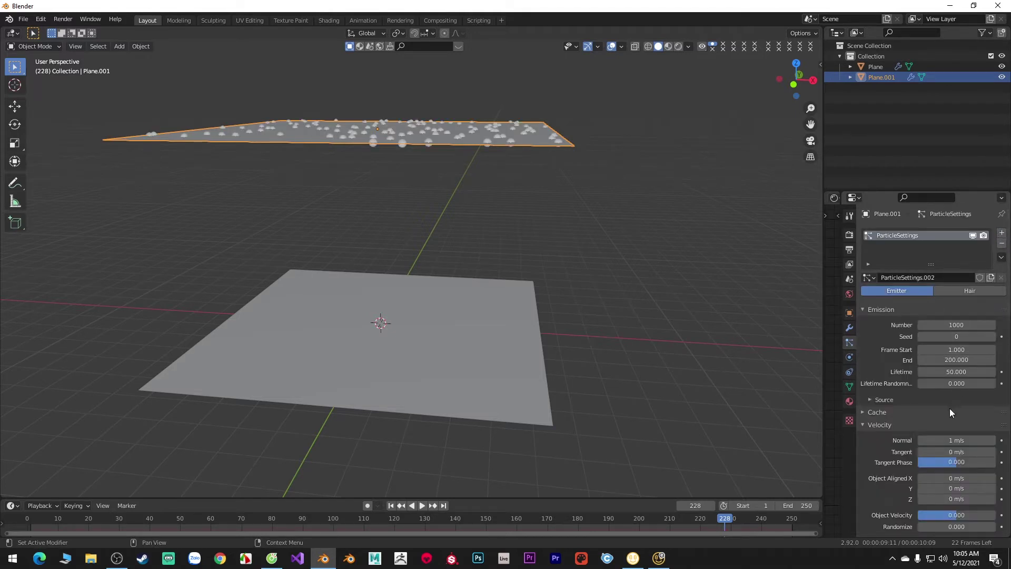
{"action": "key", "text": "space"}
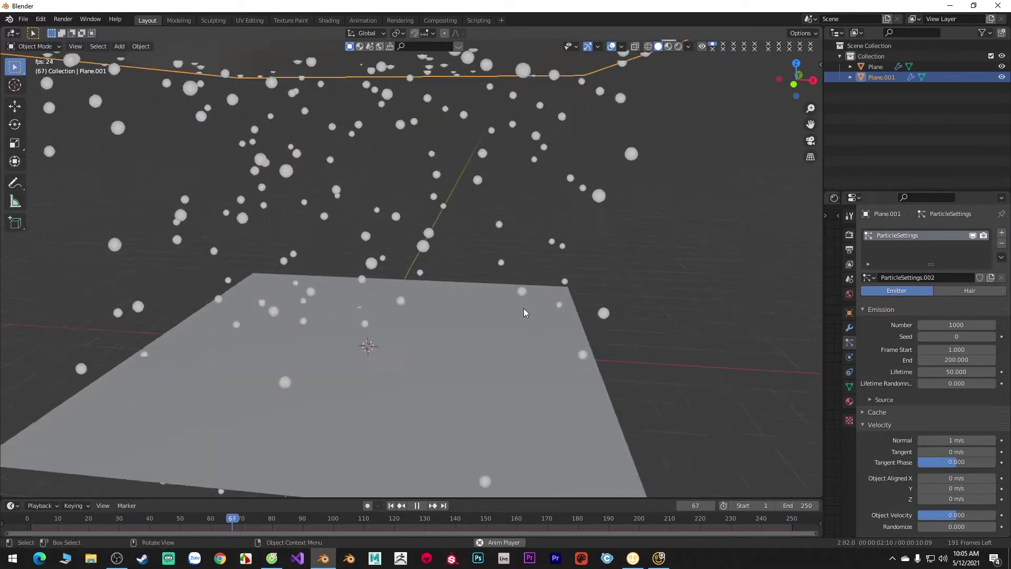
{"action": "key", "text": "space"}
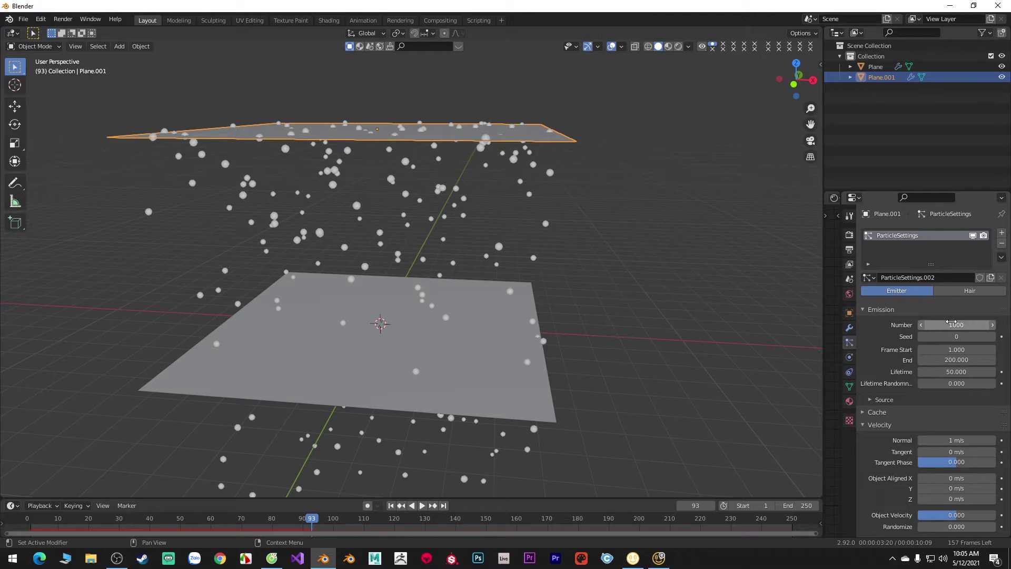
- Raise the particle emission number to 1990
{"action": "left_click_drag", "start_coordinate": [951, 322], "coordinate": [990, 322]}
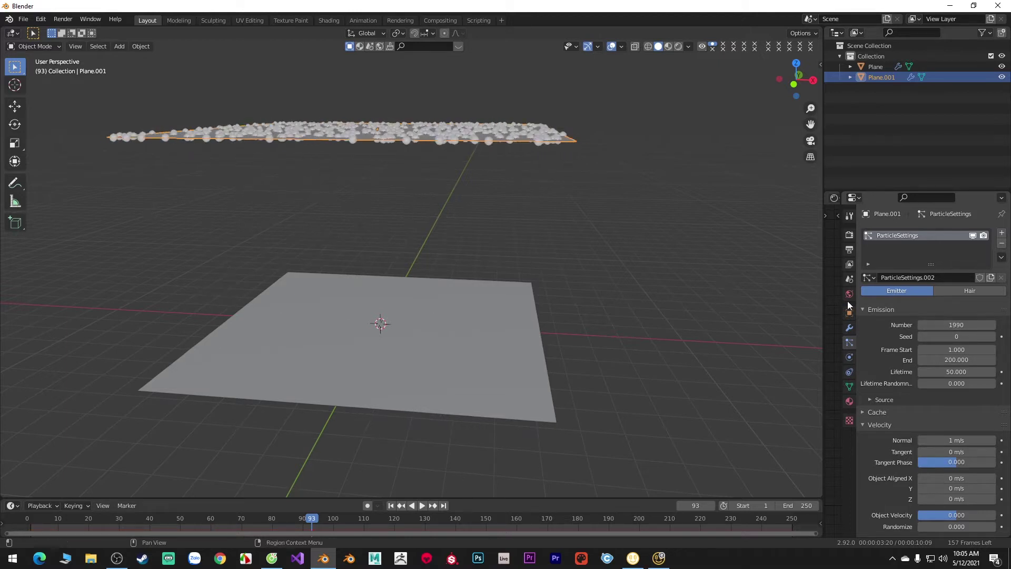
{"action": "scroll", "coordinate": [971, 391], "scroll_direction": "down", "scroll_amount": 2}
{"action": "scroll", "coordinate": [911, 392], "scroll_direction": "down", "scroll_amount": 3}
{"action": "left_click", "coordinate": [931, 456]}
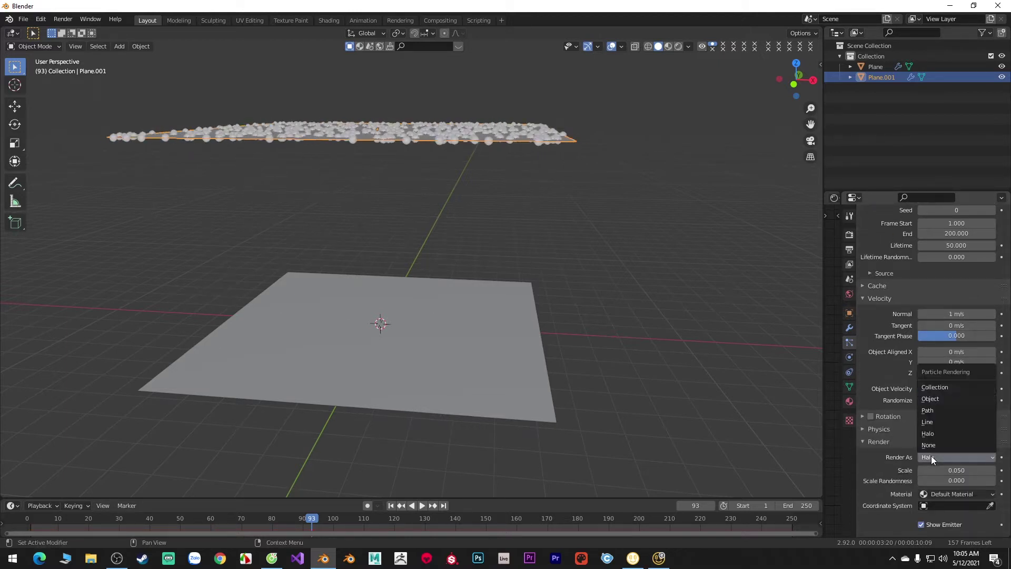
- Render the particles as objects and add an icosphere placed up and right in front view
{"action": "left_click", "coordinate": [947, 398]}
{"action": "middle_click_drag", "start_coordinate": [610, 342], "coordinate": [481, 350]}
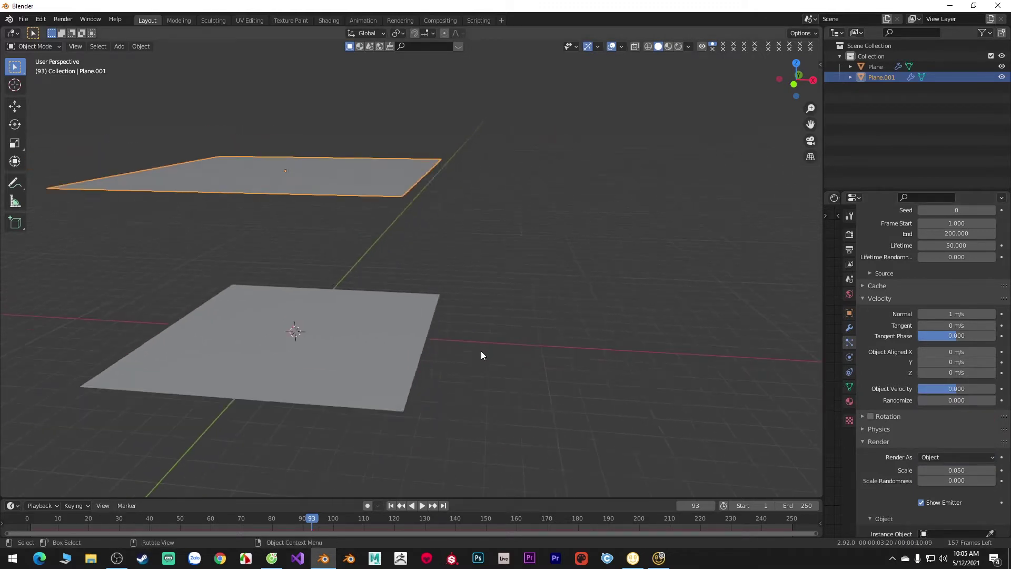
{"action": "key", "text": "KP_1"}
{"action": "middle_click_drag", "start_coordinate": [551, 220], "coordinate": [497, 231], "text": "shift"}
{"action": "key", "text": "shift+a"}
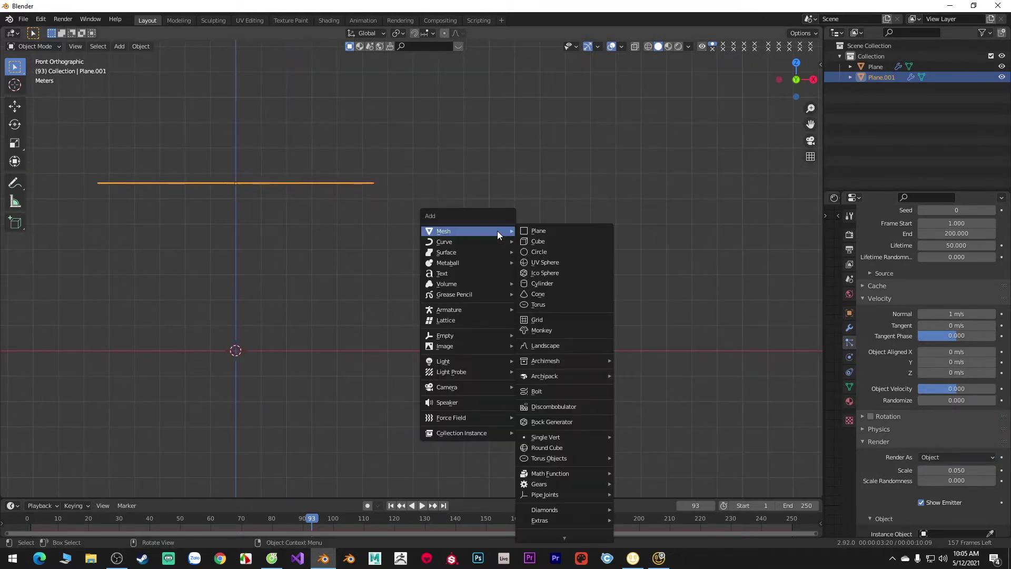
{"action": "left_click", "coordinate": [529, 274]}
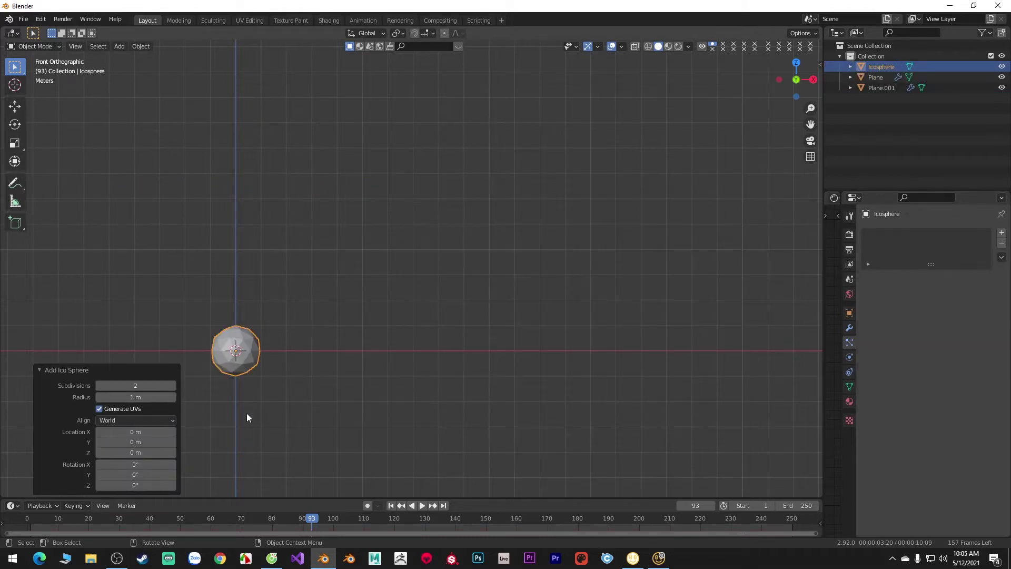
{"action": "key", "text": "g"}
{"action": "left_click", "coordinate": [611, 316]}
- Pull the icosphere's top vertex up along Z into a stretched spike
{"action": "key", "text": "Tab"}
{"action": "left_click", "coordinate": [550, 248]}
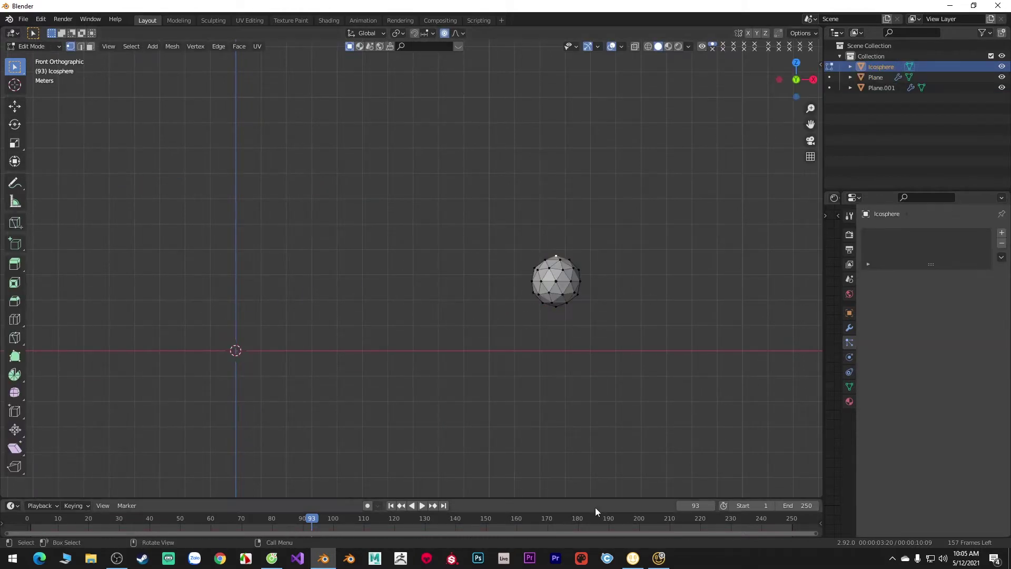
{"action": "key", "text": "g"}
{"action": "key", "text": "z"}
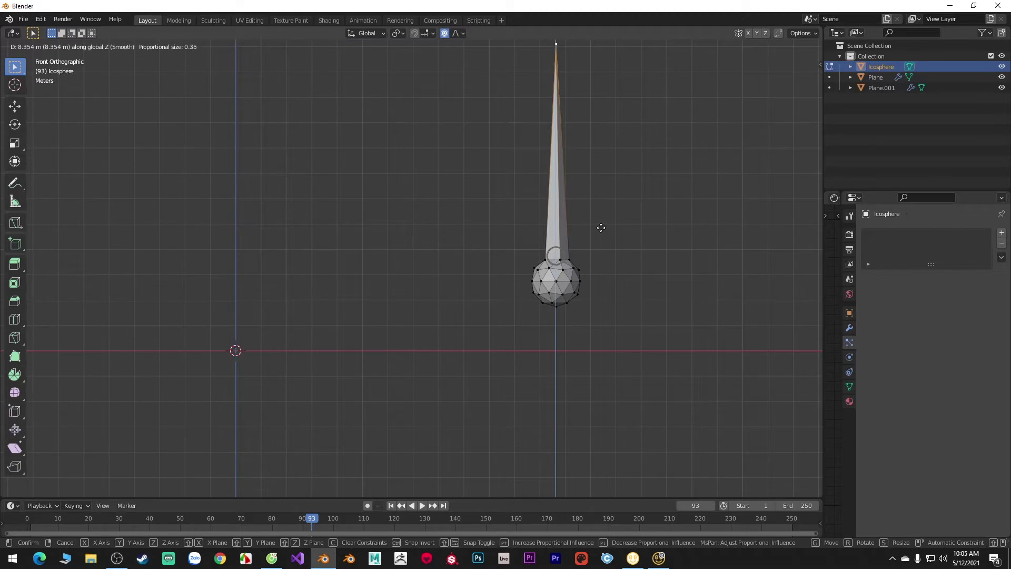
{"action": "scroll", "coordinate": [601, 228], "scroll_direction": "down", "scroll_amount": 13}
{"action": "scroll", "coordinate": [601, 227], "scroll_direction": "down", "scroll_amount": 3}
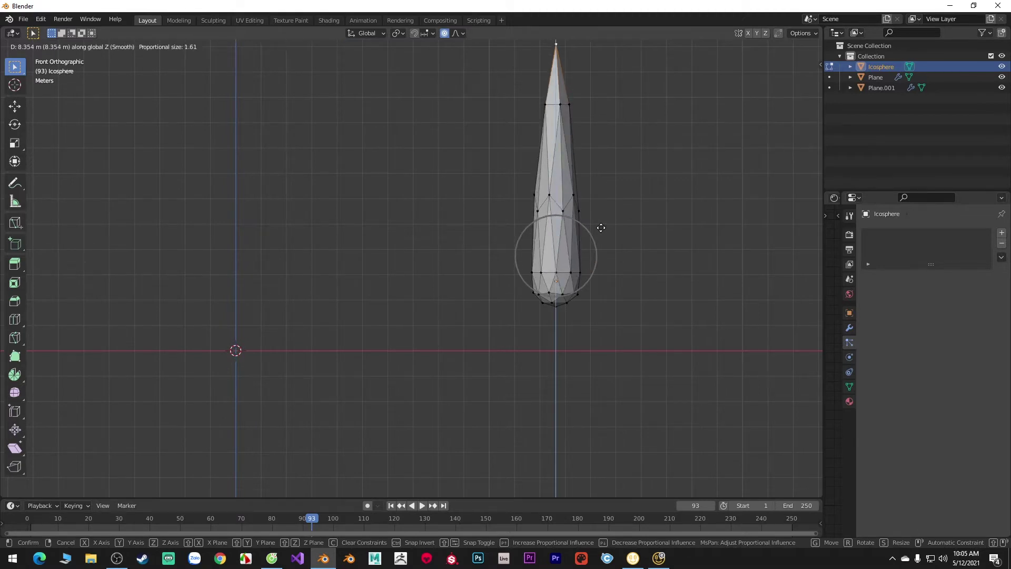
{"action": "left_click", "coordinate": [601, 227]}
- Enable X-ray and flatten a vertex ring of the spike to zero height
{"action": "left_click", "coordinate": [635, 46]}
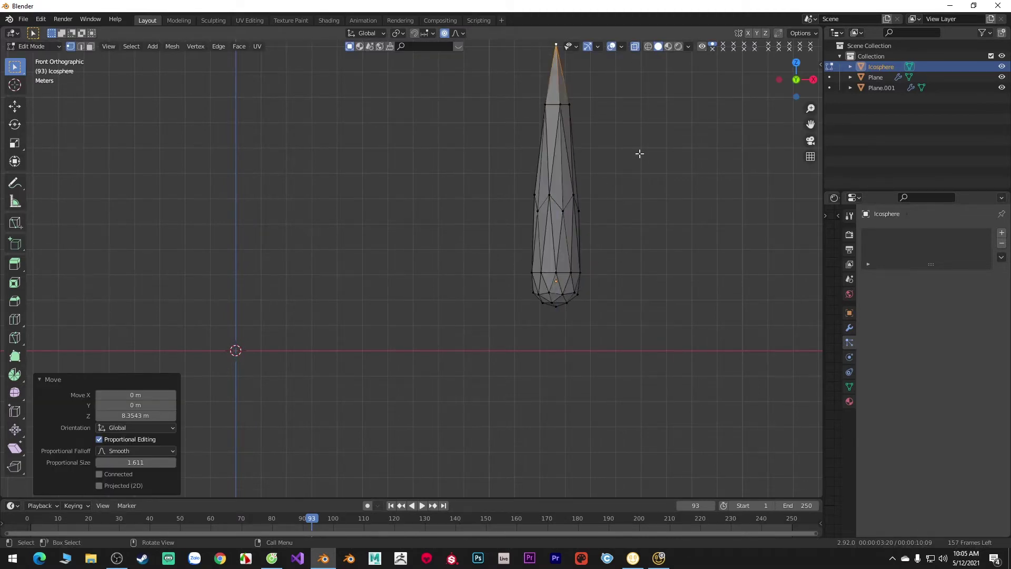
{"action": "left_click_drag", "start_coordinate": [720, 225], "coordinate": [384, 185]}
{"action": "key", "text": "s"}
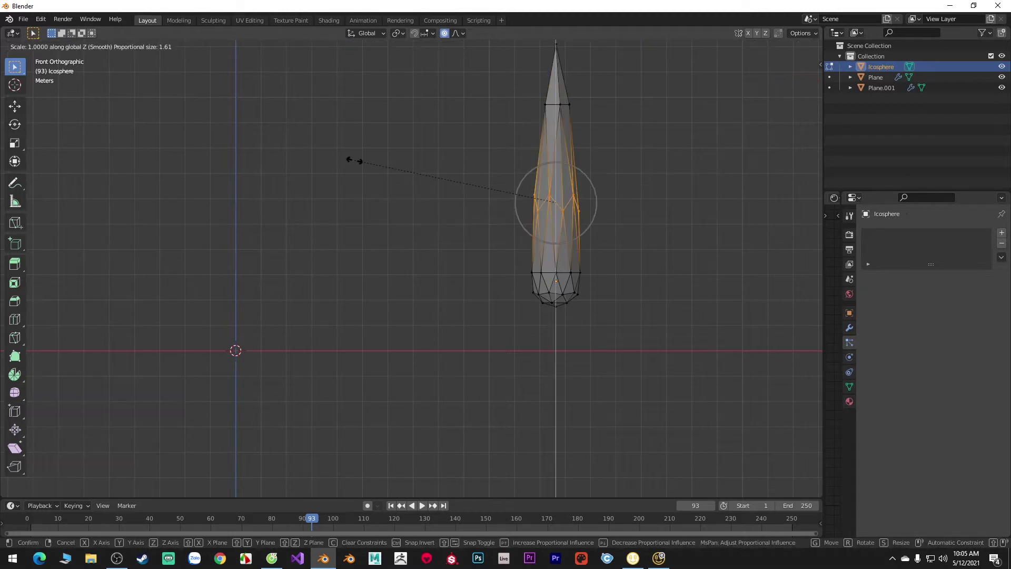
{"action": "key", "text": "z"}
{"action": "key", "text": "0"}
{"action": "key", "text": "Return"}
{"action": "key", "text": "s"}
{"action": "key", "text": "Escape"}
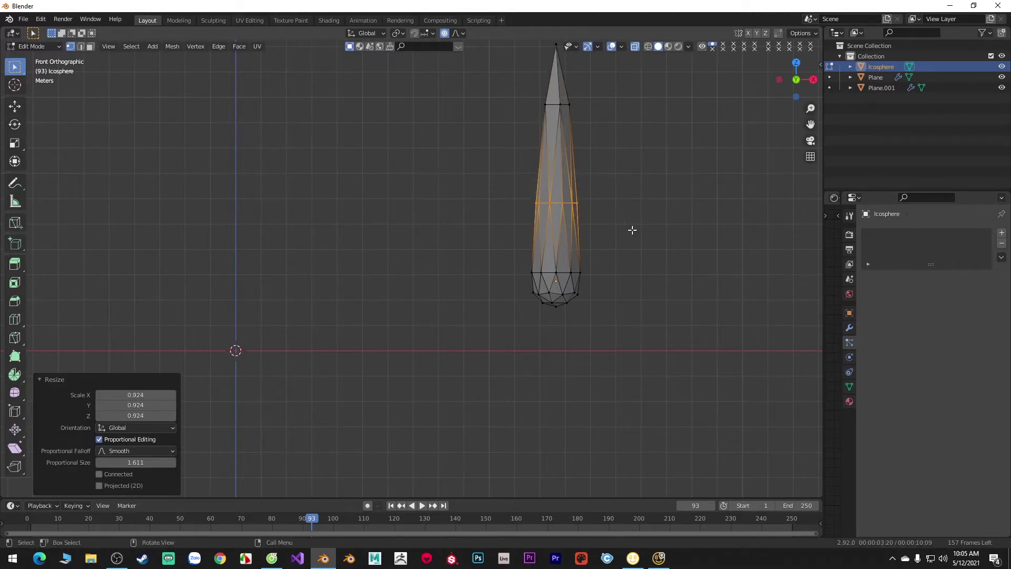
- Narrow the spike's upper vertex ring to 0.843 with proportional falloff
{"action": "left_click_drag", "start_coordinate": [490, 82], "coordinate": [614, 125]}
{"action": "key", "text": "s"}
{"action": "left_click", "coordinate": [604, 154]}
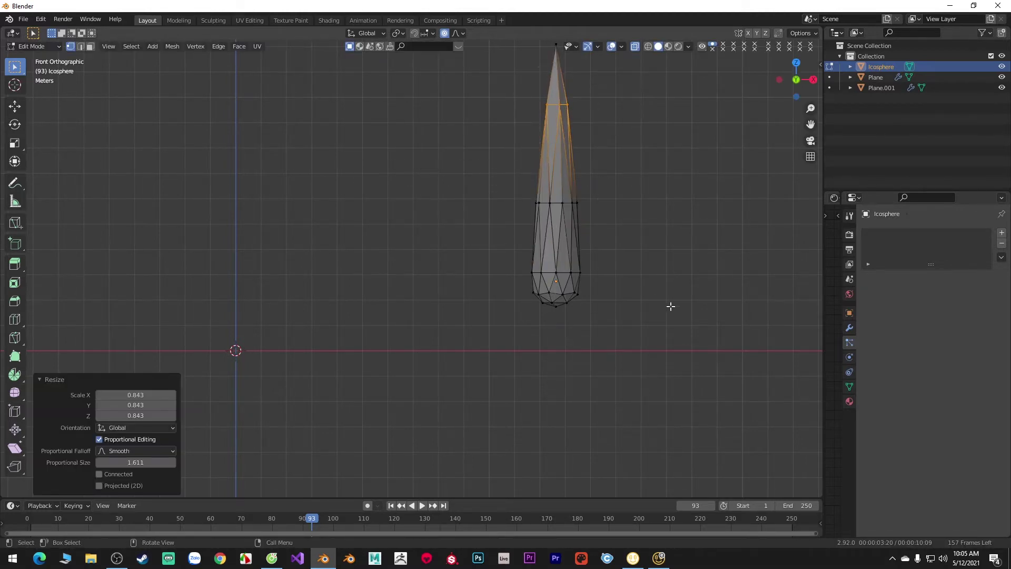
{"action": "scroll", "coordinate": [670, 306], "scroll_direction": "down", "scroll_amount": 1}
- Raise the ring near the tip along Z with proportional falloff to lengthen the point
{"action": "left_click_drag", "start_coordinate": [488, 64], "coordinate": [545, 96]}
{"action": "scroll", "coordinate": [587, 323], "scroll_direction": "down", "scroll_amount": 3}
{"action": "key", "text": "g"}
{"action": "key", "text": "z"}
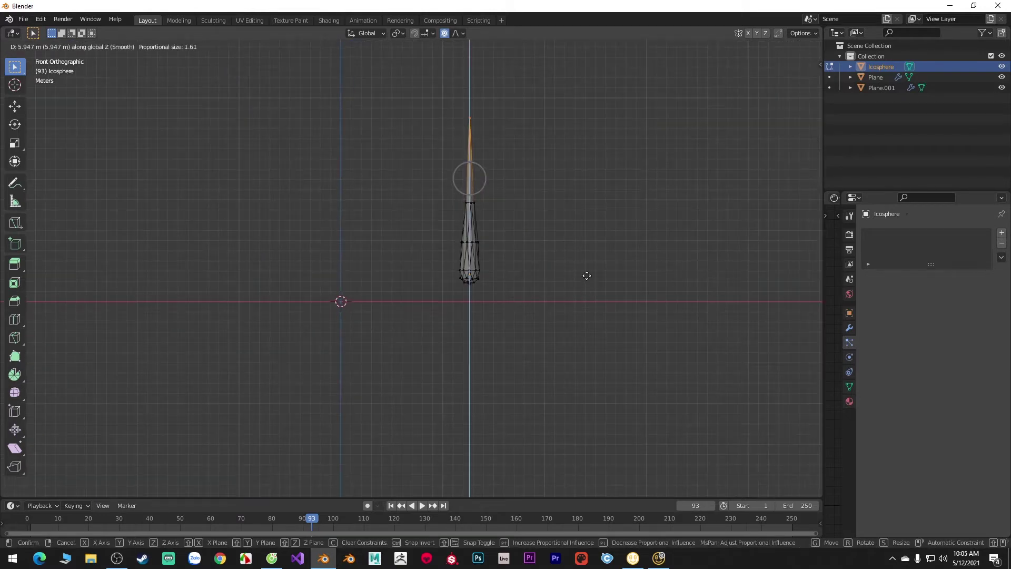
{"action": "scroll", "coordinate": [587, 276], "scroll_direction": "down", "scroll_amount": 10}
{"action": "scroll", "coordinate": [587, 276], "scroll_direction": "down", "scroll_amount": 3}
{"action": "scroll", "coordinate": [586, 276], "scroll_direction": "down", "scroll_amount": 1}
{"action": "scroll", "coordinate": [586, 276], "scroll_direction": "down", "scroll_amount": 3}
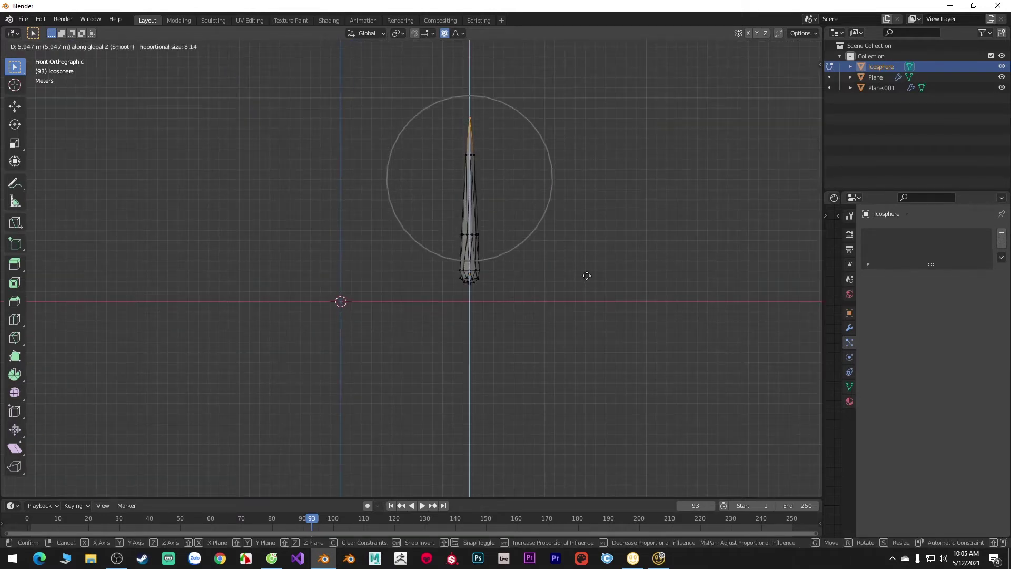
{"action": "scroll", "coordinate": [586, 276], "scroll_direction": "down", "scroll_amount": 3}
{"action": "left_click", "coordinate": [587, 276]}
- Proportionally rescale the lower and middle vertex rings to shape the droplet body
{"action": "left_click_drag", "start_coordinate": [416, 138], "coordinate": [528, 181]}
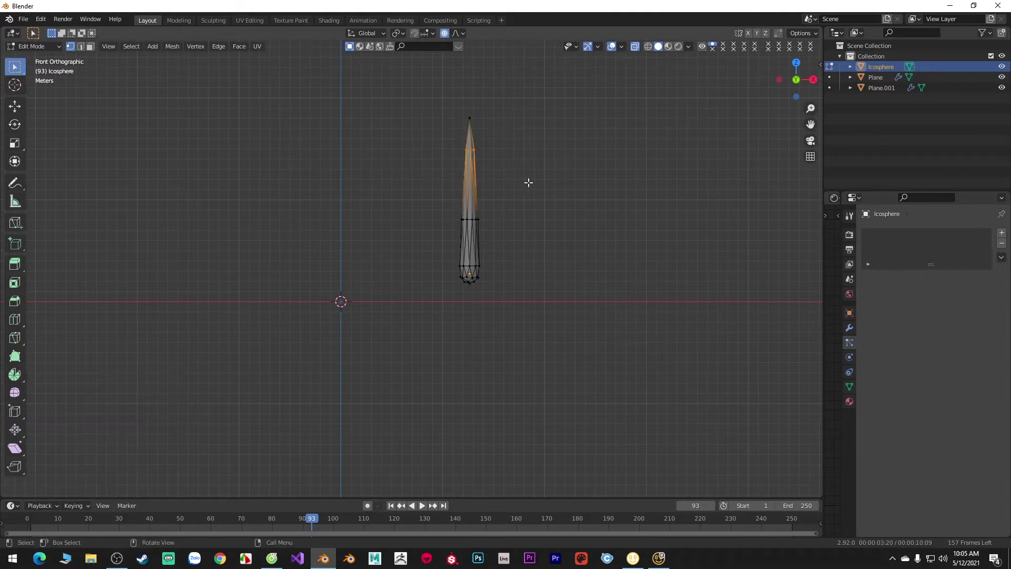
{"action": "key", "text": "s"}
{"action": "scroll", "coordinate": [526, 180], "scroll_direction": "up", "scroll_amount": 4}
{"action": "scroll", "coordinate": [525, 180], "scroll_direction": "down", "scroll_amount": 1}
{"action": "scroll", "coordinate": [528, 181], "scroll_direction": "up", "scroll_amount": 8}
{"action": "scroll", "coordinate": [526, 180], "scroll_direction": "up", "scroll_amount": 5}
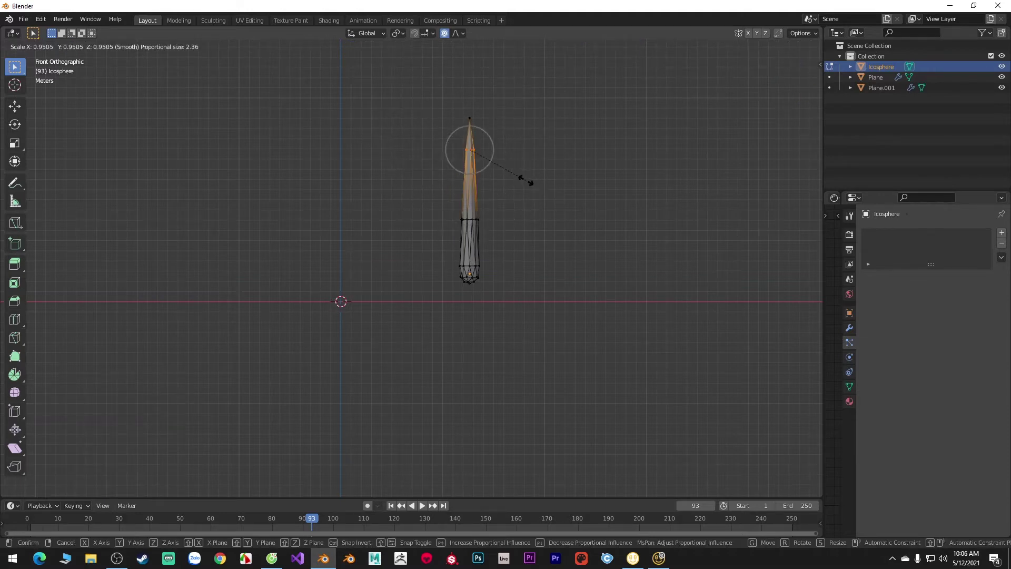
{"action": "left_click", "coordinate": [518, 178]}
{"action": "left_click_drag", "start_coordinate": [508, 241], "coordinate": [394, 192]}
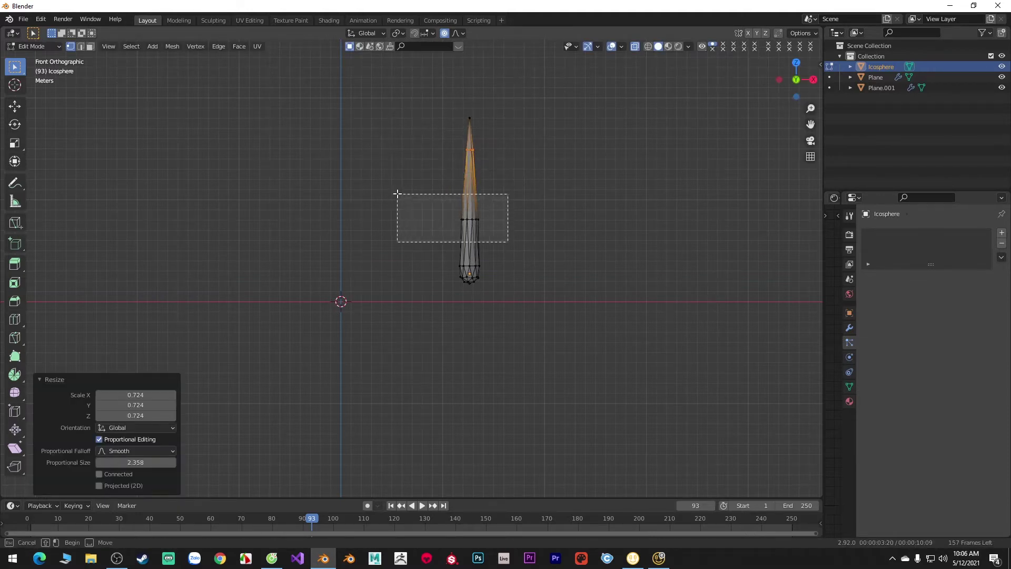
{"action": "key", "text": "s"}
{"action": "left_click", "coordinate": [580, 249]}
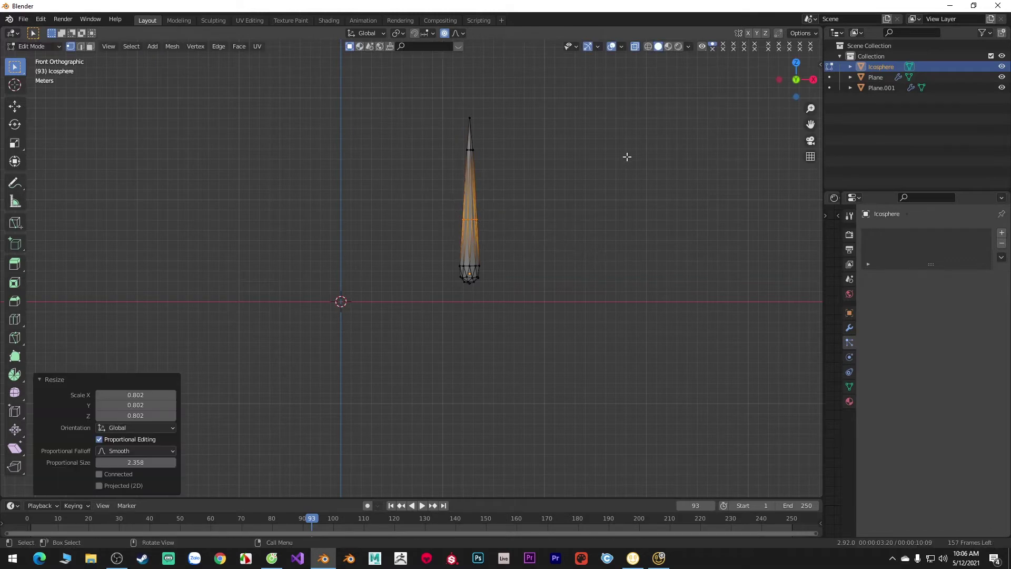
{"action": "scroll", "coordinate": [440, 267], "scroll_direction": "up", "scroll_amount": 2}
- Scale the bottom, middle and upper rings to round the base and taper the top
{"action": "left_click_drag", "start_coordinate": [447, 261], "coordinate": [553, 305]}
{"action": "key", "text": "s"}
{"action": "left_click", "coordinate": [589, 315]}
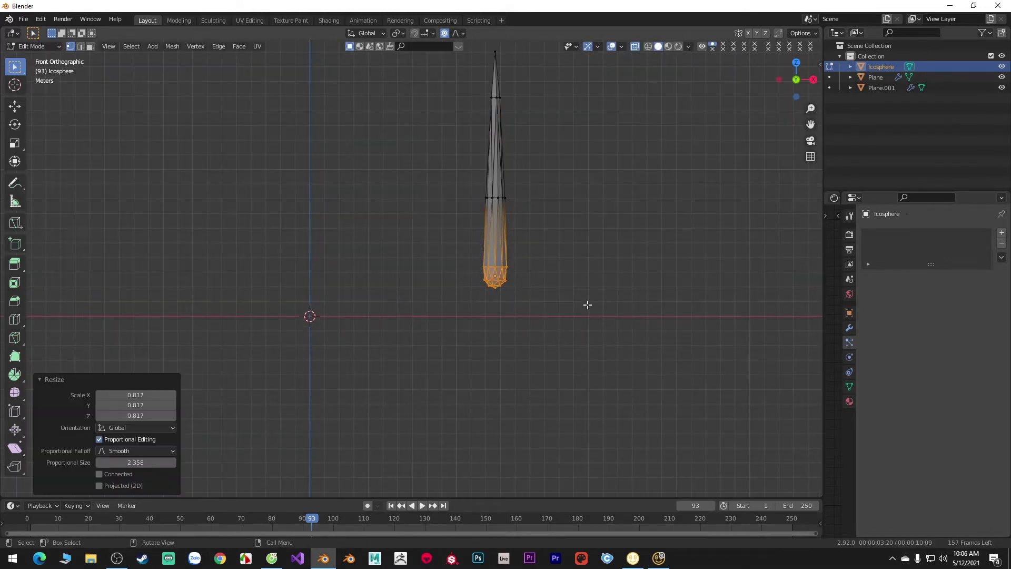
{"action": "left_click_drag", "start_coordinate": [433, 183], "coordinate": [593, 230]}
{"action": "key", "text": "s"}
{"action": "left_click", "coordinate": [598, 242]}
{"action": "left_click_drag", "start_coordinate": [460, 85], "coordinate": [562, 124]}
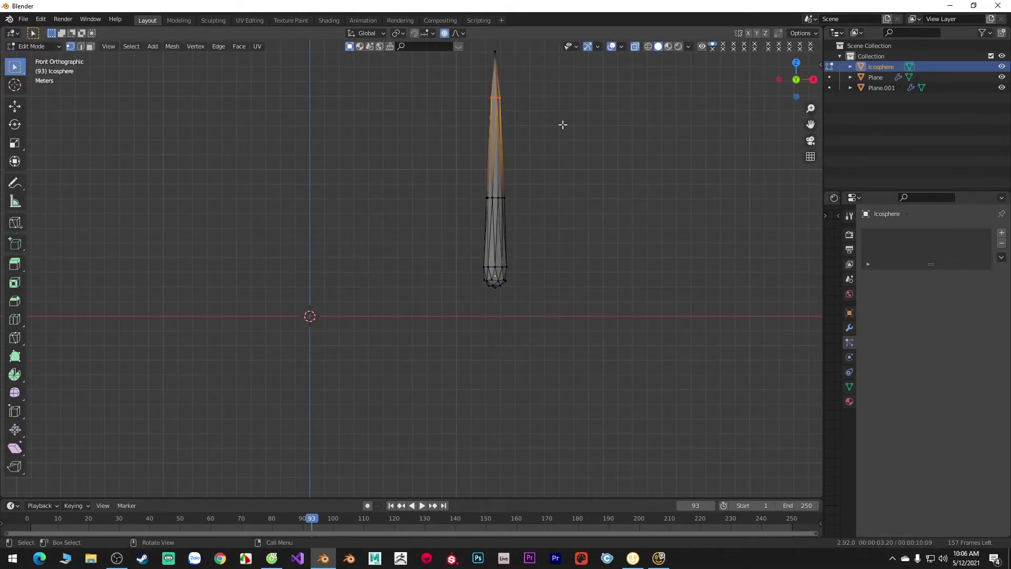
{"action": "key", "text": "s"}
{"action": "left_click", "coordinate": [549, 120]}
- Turn off X-ray, return to Object Mode and shade the raindrop smooth
{"action": "left_click", "coordinate": [636, 46]}
{"action": "key", "text": "Tab"}
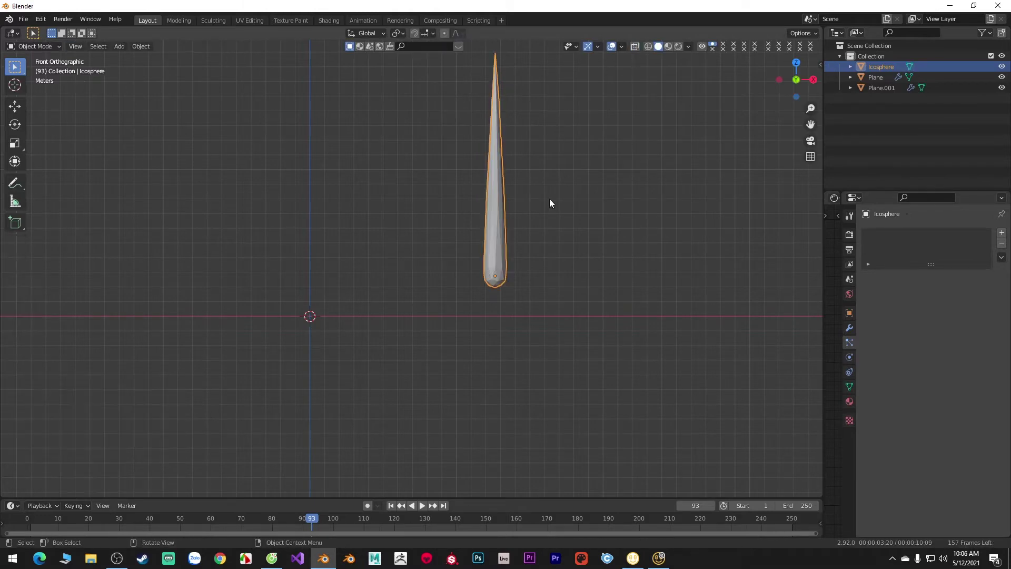
{"action": "right_click", "coordinate": [548, 198]}
{"action": "left_click", "coordinate": [538, 172]}
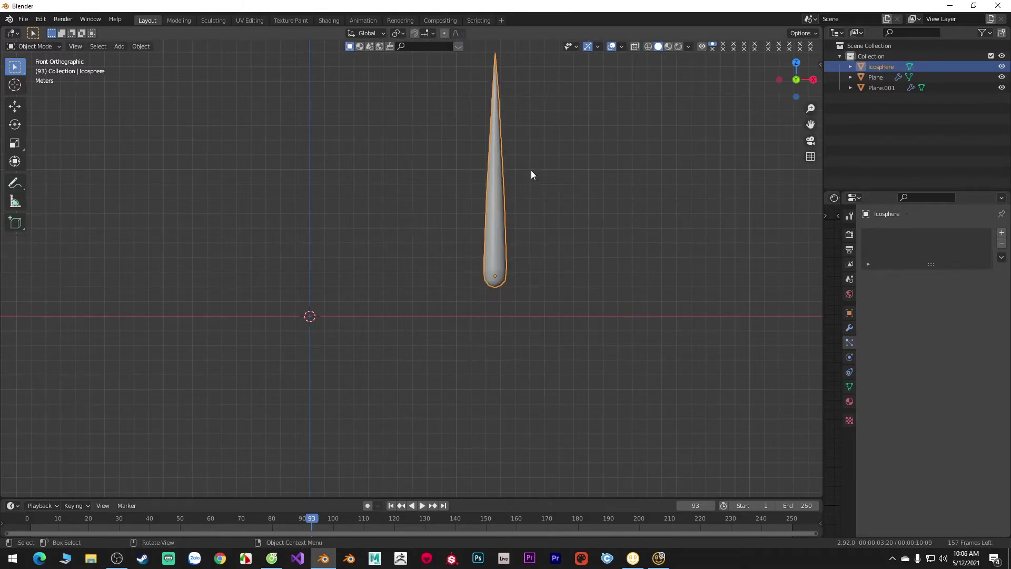
- Set the Icosphere as the upper plane's particle instance object
{"action": "mouse_move", "coordinate": [437, 248]}
{"action": "middle_mouse_down", "text": "shift"}
{"action": "mouse_move", "coordinate": [540, 244]}
{"action": "mouse_move", "coordinate": [611, 286]}
{"action": "mouse_move", "coordinate": [488, 289]}
{"action": "middle_mouse_up", "text": "shift"}
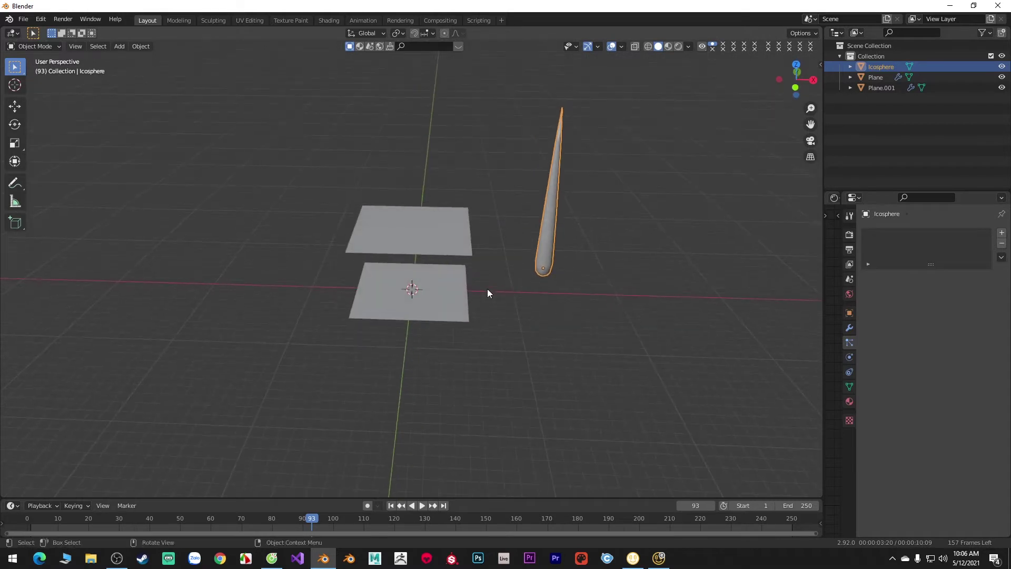
{"action": "scroll", "coordinate": [427, 232], "scroll_direction": "up", "scroll_amount": 2}
{"action": "left_click", "coordinate": [418, 224]}
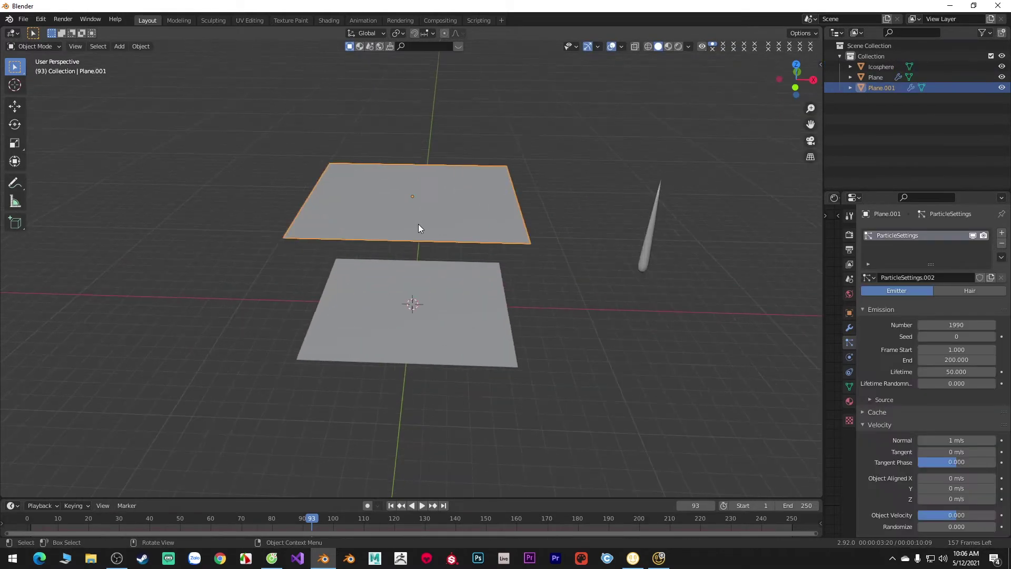
{"action": "scroll", "coordinate": [887, 371], "scroll_direction": "down", "scroll_amount": 4}
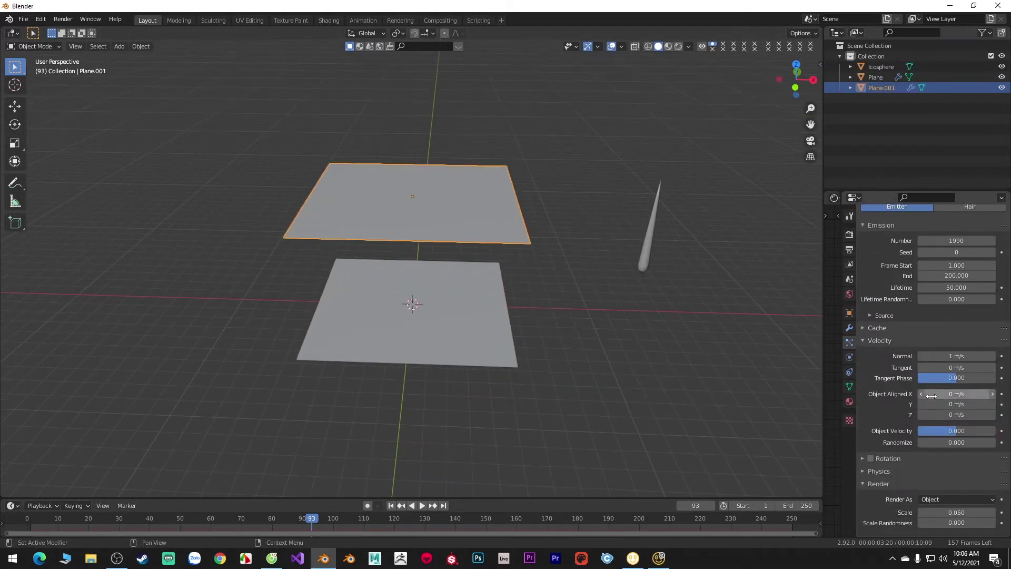
{"action": "scroll", "coordinate": [926, 395], "scroll_direction": "down", "scroll_amount": 4}
{"action": "left_click", "coordinate": [990, 493]}
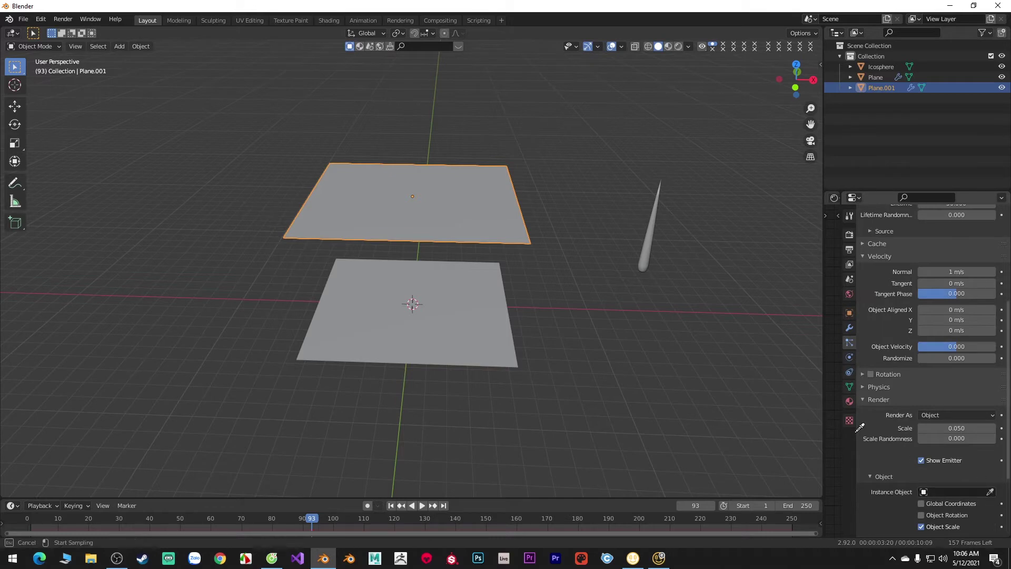
{"action": "left_click", "coordinate": [653, 215]}
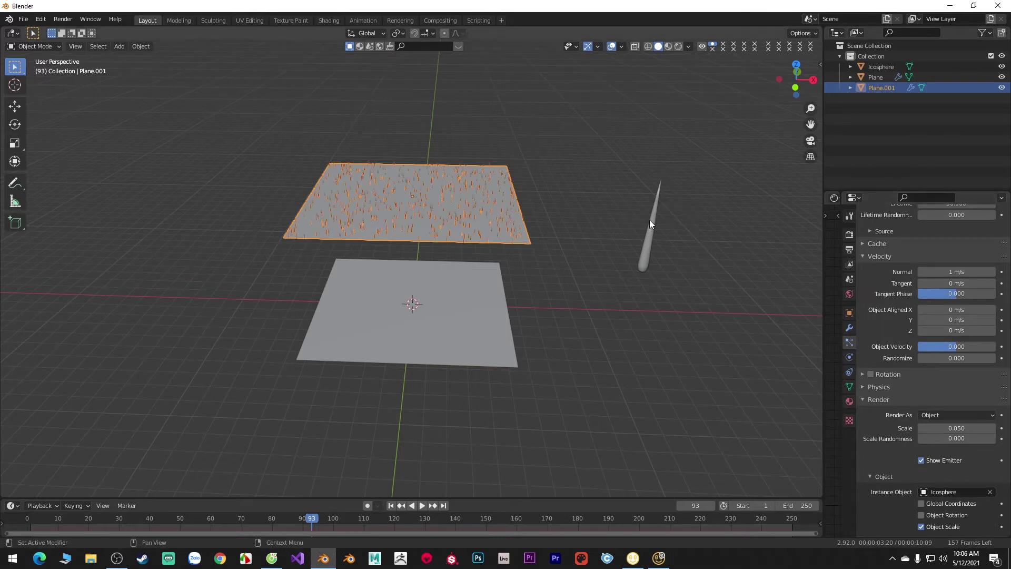
- Set particle scale to 0.150 with randomness 1.000 and hide the viewport overlays
{"action": "mouse_move", "coordinate": [595, 245]}
{"action": "middle_mouse_down"}
{"action": "mouse_move", "coordinate": [618, 241]}
{"action": "mouse_move", "coordinate": [589, 200]}
{"action": "middle_mouse_up"}
{"action": "scroll", "coordinate": [618, 238], "scroll_direction": "up", "scroll_amount": 2}
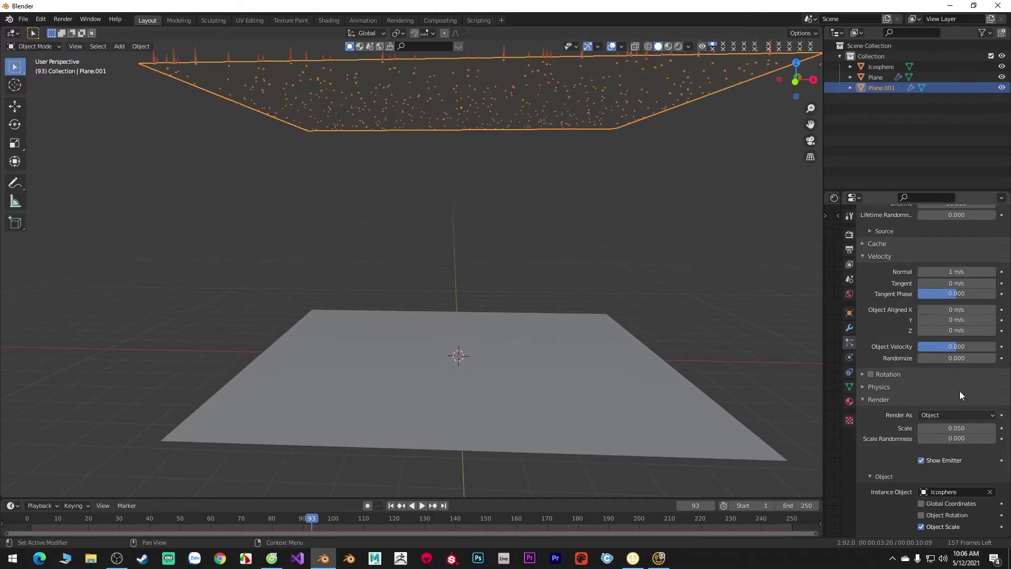
{"action": "left_click_drag", "start_coordinate": [942, 430], "coordinate": [995, 439]}
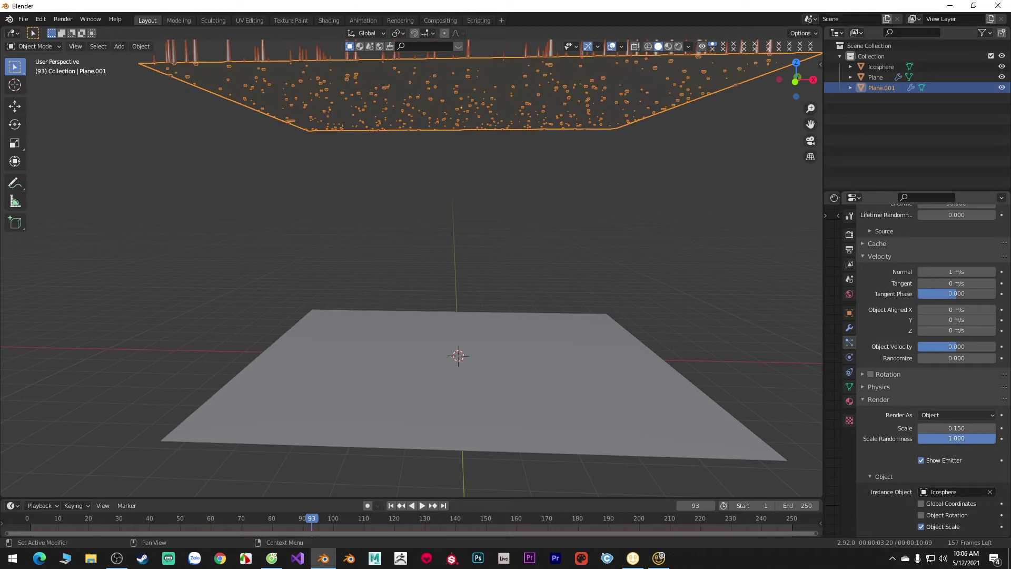
{"action": "left_click", "coordinate": [611, 46]}
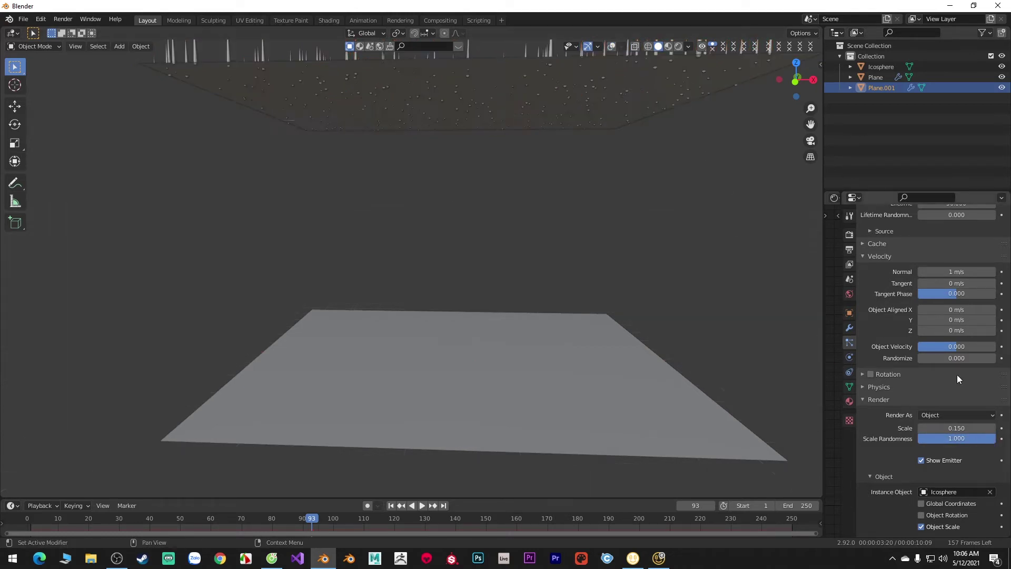
{"action": "scroll", "coordinate": [957, 375], "scroll_direction": "down", "scroll_amount": 1}
{"action": "scroll", "coordinate": [957, 387], "scroll_direction": "down", "scroll_amount": 2}
{"action": "scroll", "coordinate": [959, 392], "scroll_direction": "up", "scroll_amount": 2}
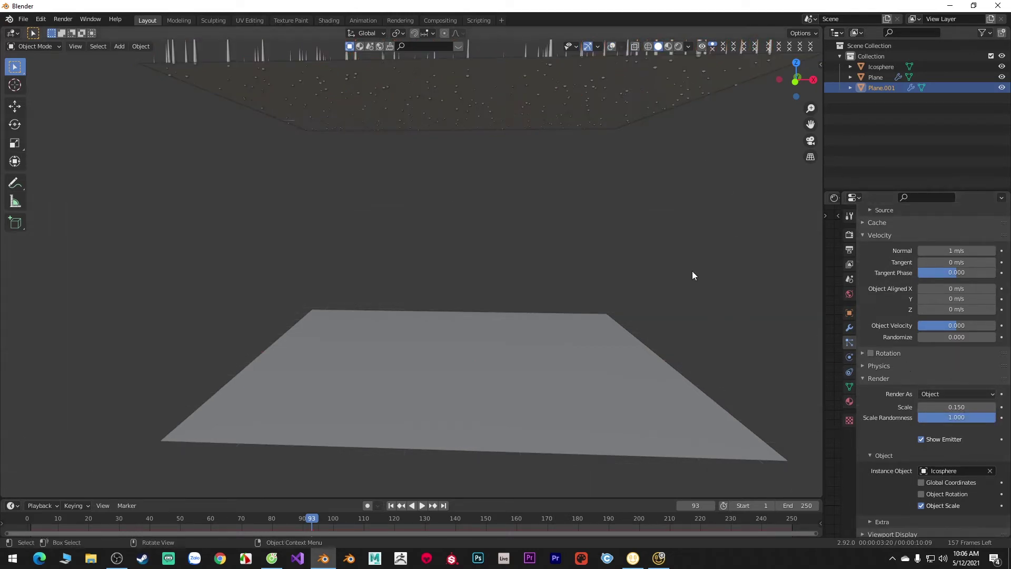
- Set the emitter's Dynamic Paint brush source to Particle System using ParticleSettings
{"action": "left_click", "coordinate": [849, 358]}
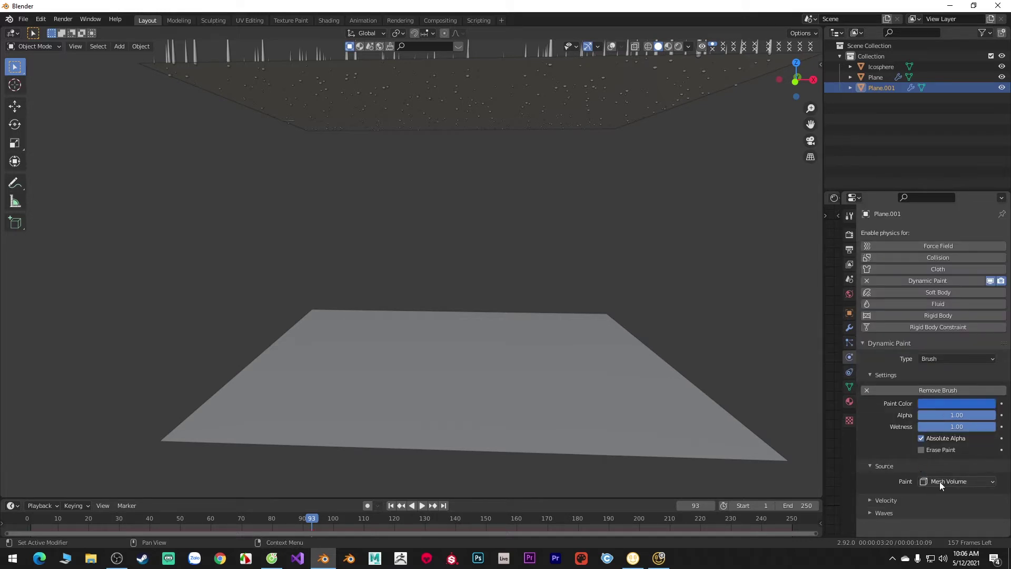
{"action": "left_click", "coordinate": [957, 482]}
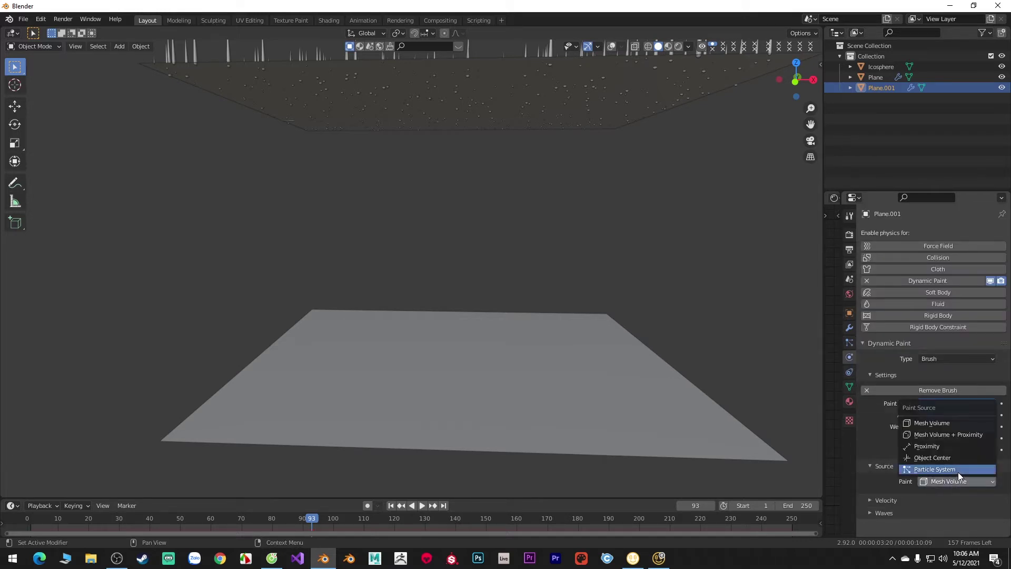
{"action": "left_click", "coordinate": [940, 469]}
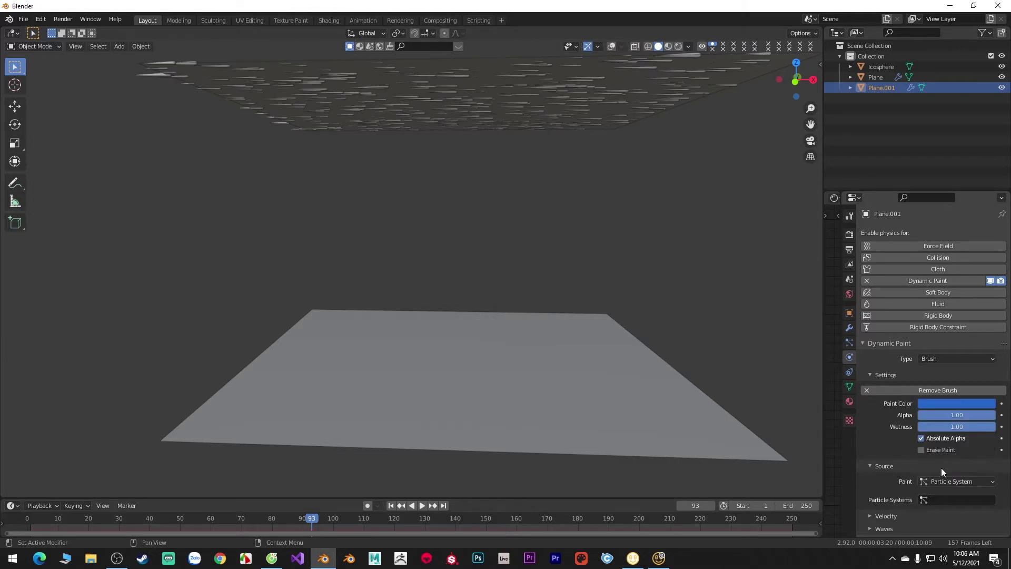
{"action": "left_click", "coordinate": [943, 499]}
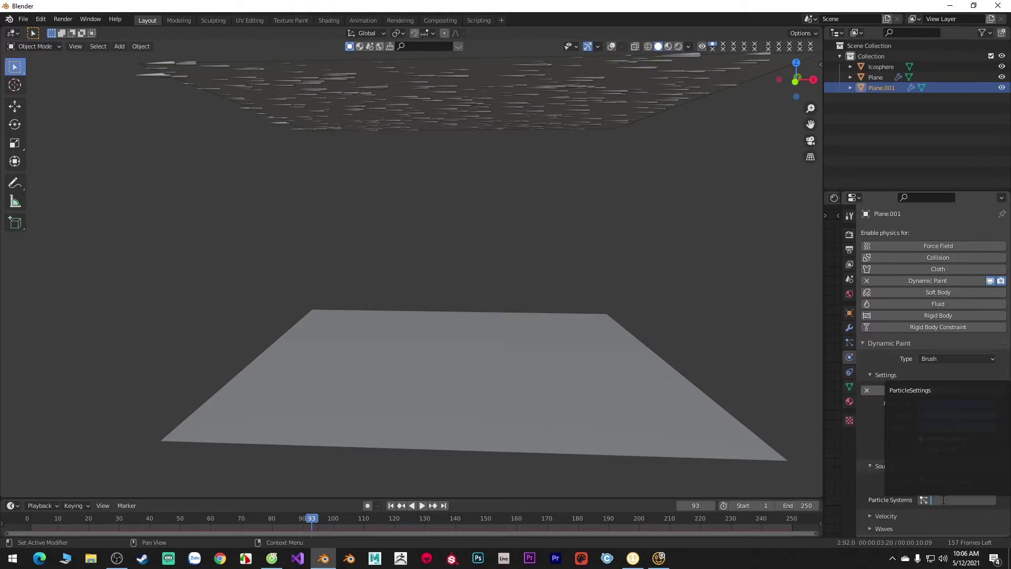
{"action": "left_click", "coordinate": [906, 390]}
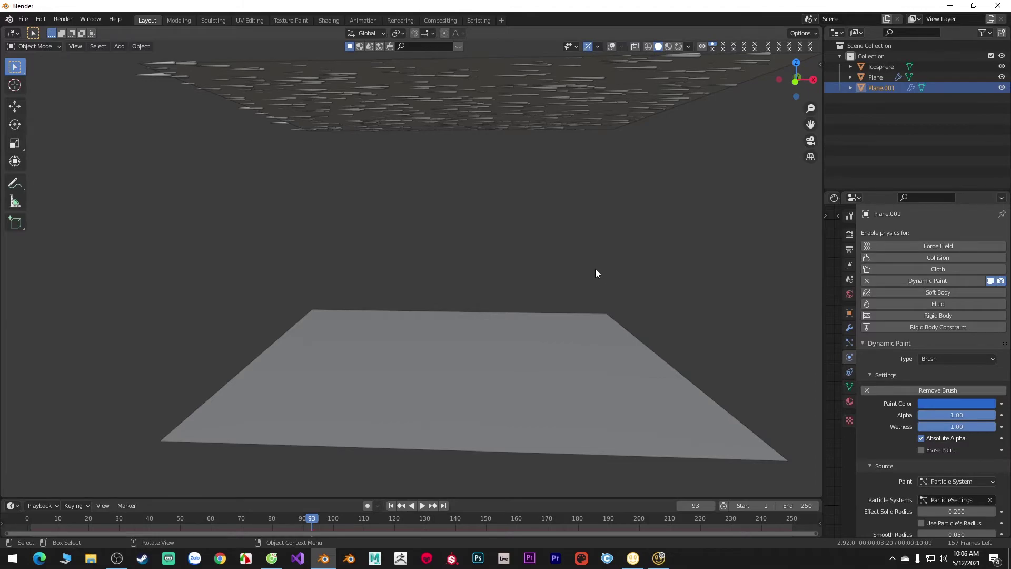
- Play the animation to preview the ripples, then return to the particle settings
{"action": "key", "text": "space"}
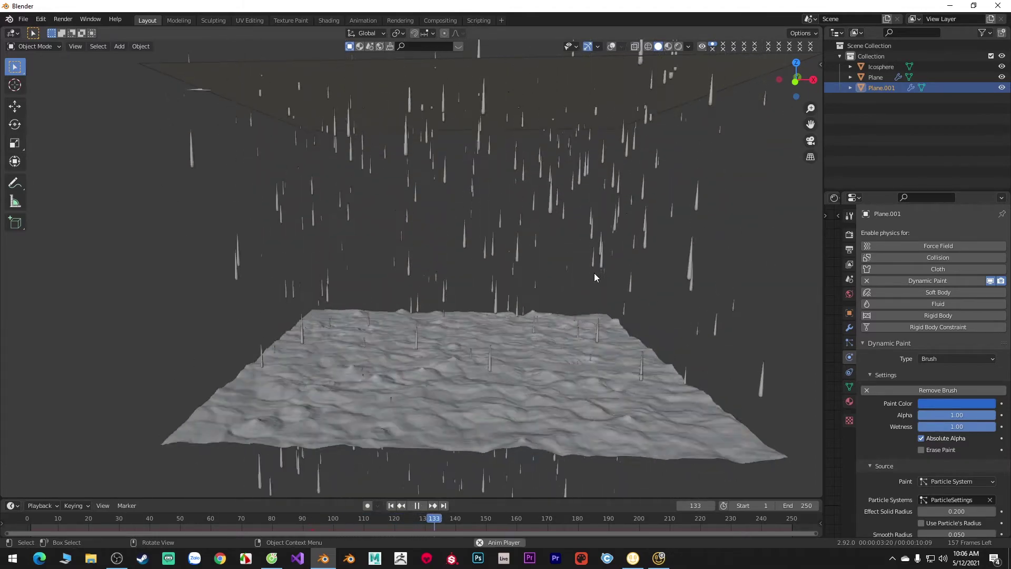
{"action": "scroll", "coordinate": [602, 255], "scroll_direction": "up", "scroll_amount": 5}
{"action": "key", "text": "space"}
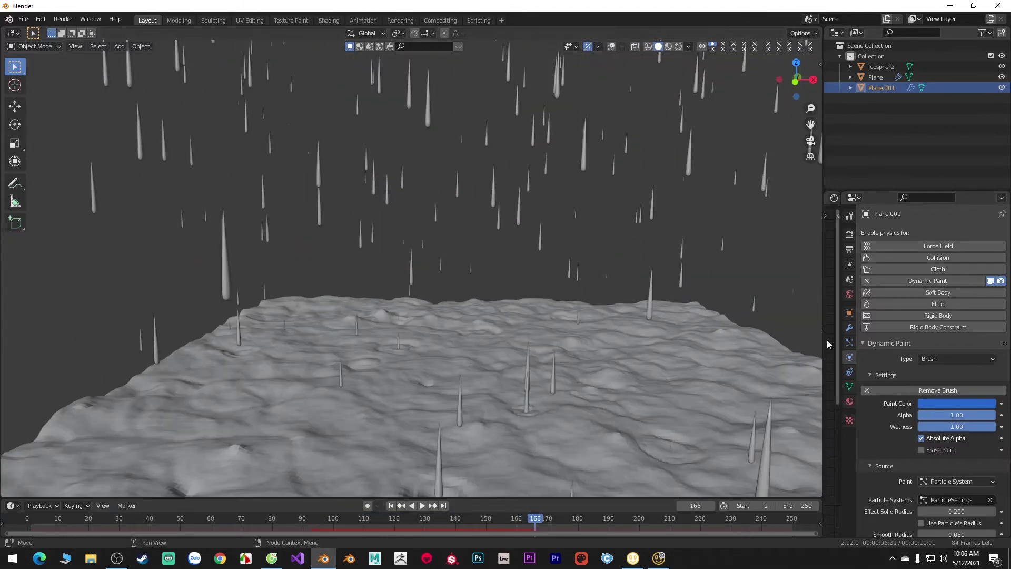
{"action": "scroll", "coordinate": [717, 276], "scroll_direction": "down", "scroll_amount": 5}
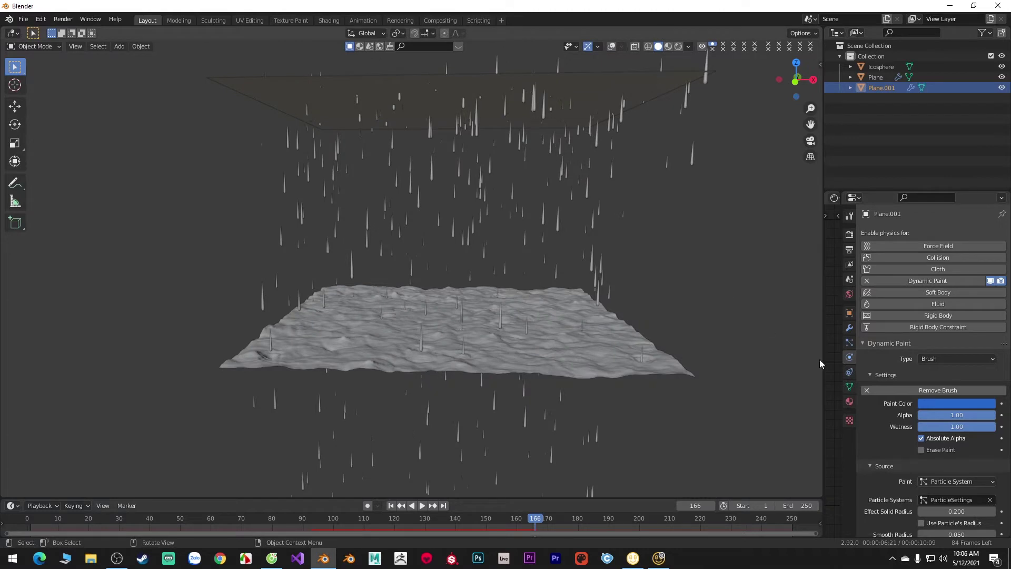
{"action": "left_click", "coordinate": [850, 339]}
{"action": "scroll", "coordinate": [945, 461], "scroll_direction": "down", "scroll_amount": 10}
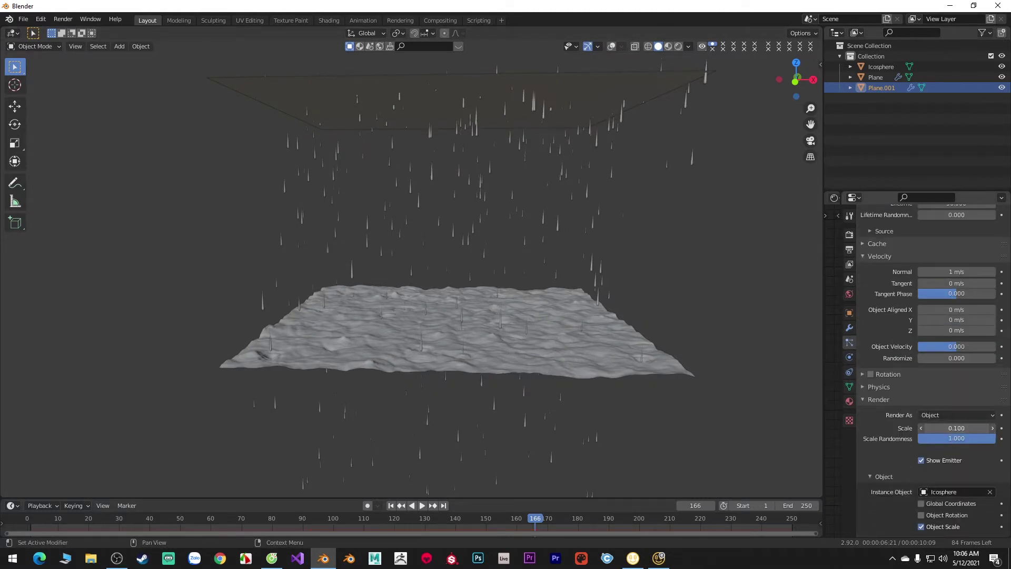
- Set the raindrop particle scale to 0.07 and play the animation to check the drops
{"action": "double_click", "coordinate": [956, 428]}
{"action": "type", "text": "0.07"}
{"action": "key", "text": "Return"}
{"action": "key", "text": "space"}
{"action": "scroll", "coordinate": [588, 380], "scroll_direction": "up", "scroll_amount": 4}
{"action": "mouse_move", "coordinate": [587, 377]}
{"action": "middle_mouse_down"}
{"action": "mouse_move", "coordinate": [601, 371]}
{"action": "mouse_move", "coordinate": [606, 278]}
{"action": "mouse_move", "coordinate": [612, 305]}
{"action": "middle_mouse_up"}
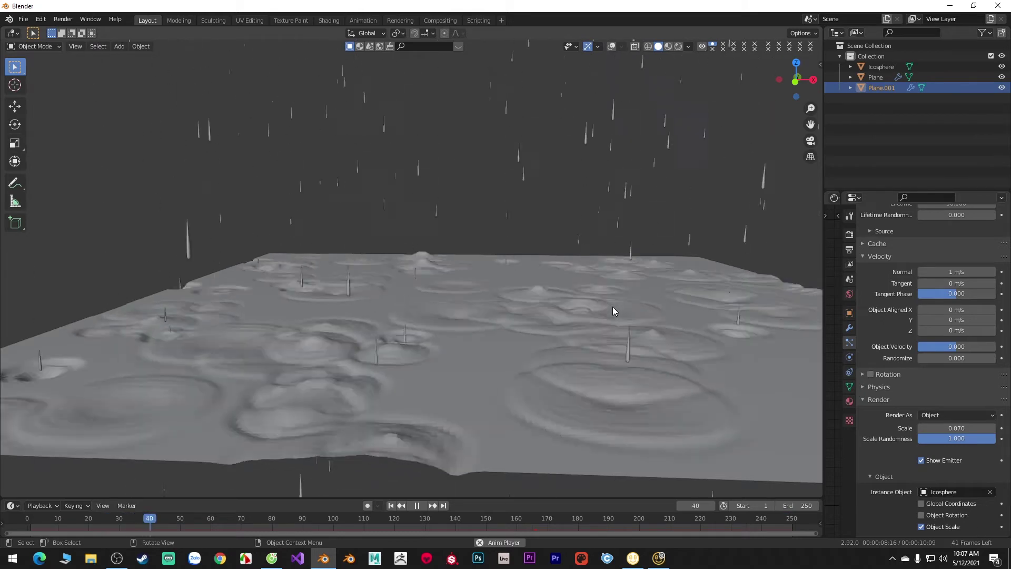
{"action": "key", "text": "space"}
- Shade the water plane smooth and select it to edit its Dynamic Paint canvas
{"action": "right_click", "coordinate": [612, 306]}
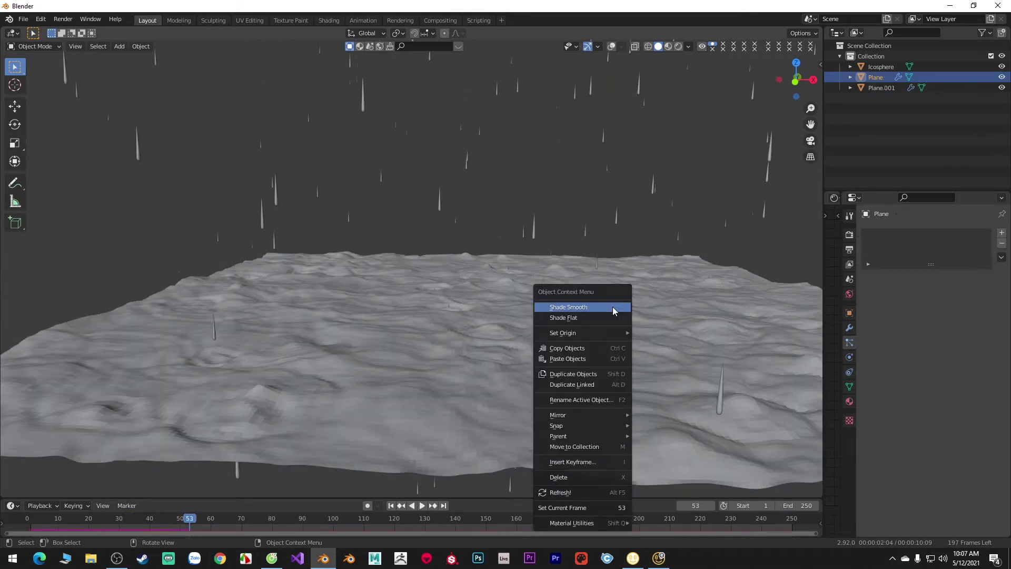
{"action": "left_click", "coordinate": [615, 328]}
{"action": "scroll", "coordinate": [617, 329], "scroll_direction": "down", "scroll_amount": 3}
{"action": "mouse_move", "coordinate": [612, 317]}
{"action": "middle_mouse_down"}
{"action": "mouse_move", "coordinate": [637, 326]}
{"action": "mouse_move", "coordinate": [614, 323]}
{"action": "mouse_move", "coordinate": [603, 296]}
{"action": "middle_mouse_up"}
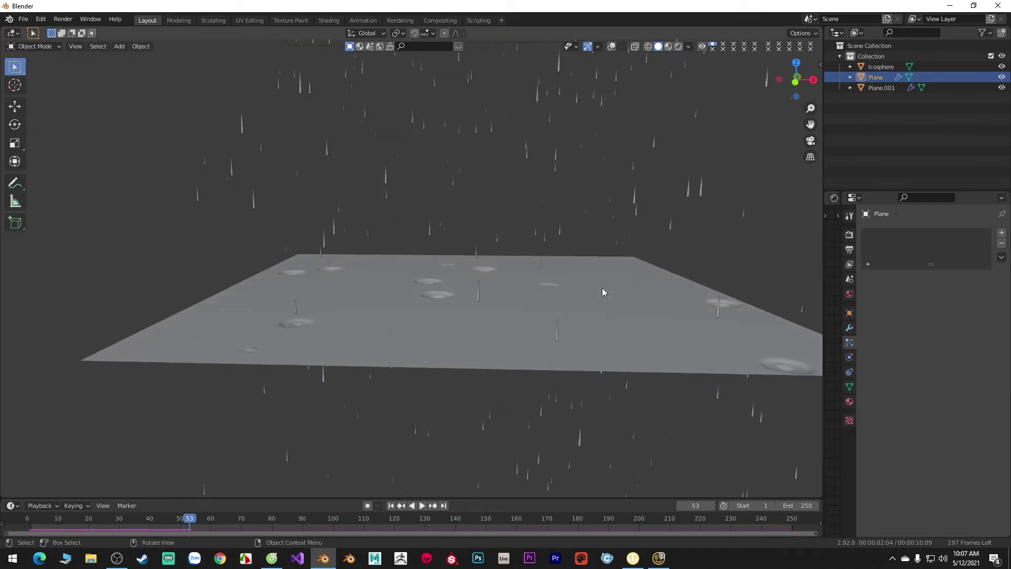
{"action": "left_click", "coordinate": [849, 358]}
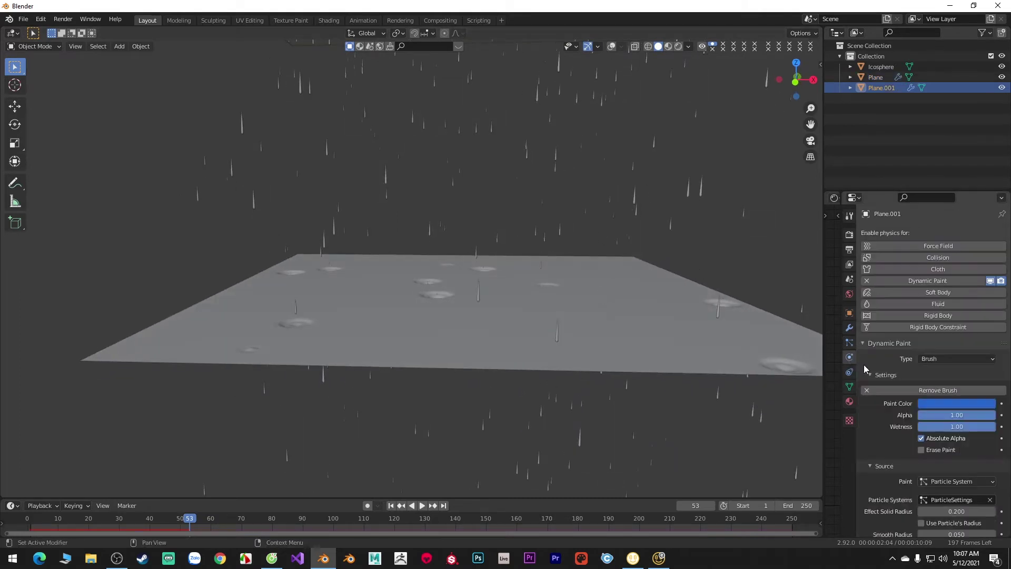
{"action": "left_click", "coordinate": [728, 361]}
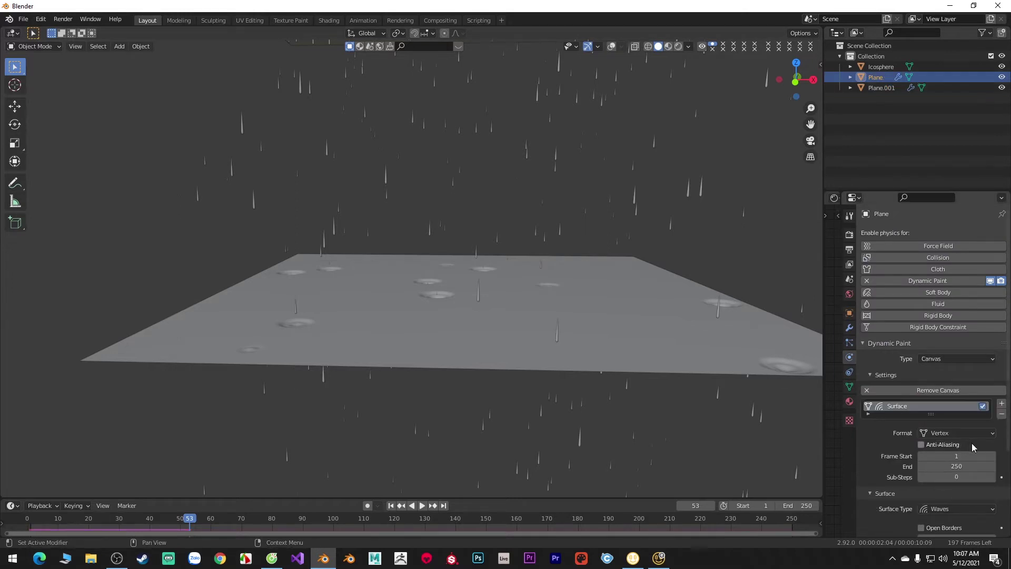
- Set the Waves surface Timescale to 0.50
{"action": "scroll", "coordinate": [971, 444], "scroll_direction": "down", "scroll_amount": 3}
{"action": "scroll", "coordinate": [966, 448], "scroll_direction": "down", "scroll_amount": 2}
{"action": "scroll", "coordinate": [968, 462], "scroll_direction": "down", "scroll_amount": 2}
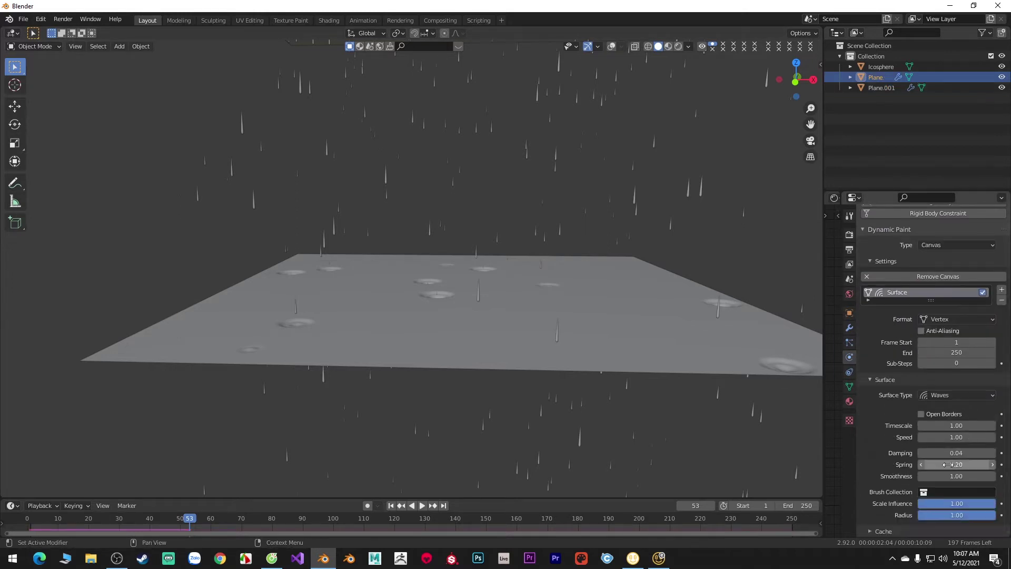
{"action": "left_click", "coordinate": [958, 424]}
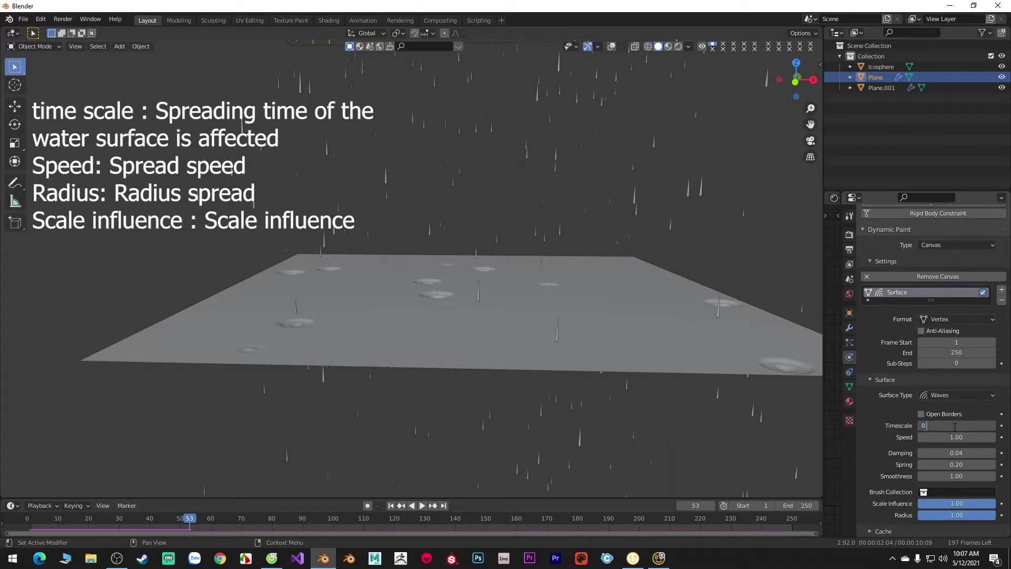
{"action": "type", "text": "0.5"}
{"action": "key", "text": "Return"}
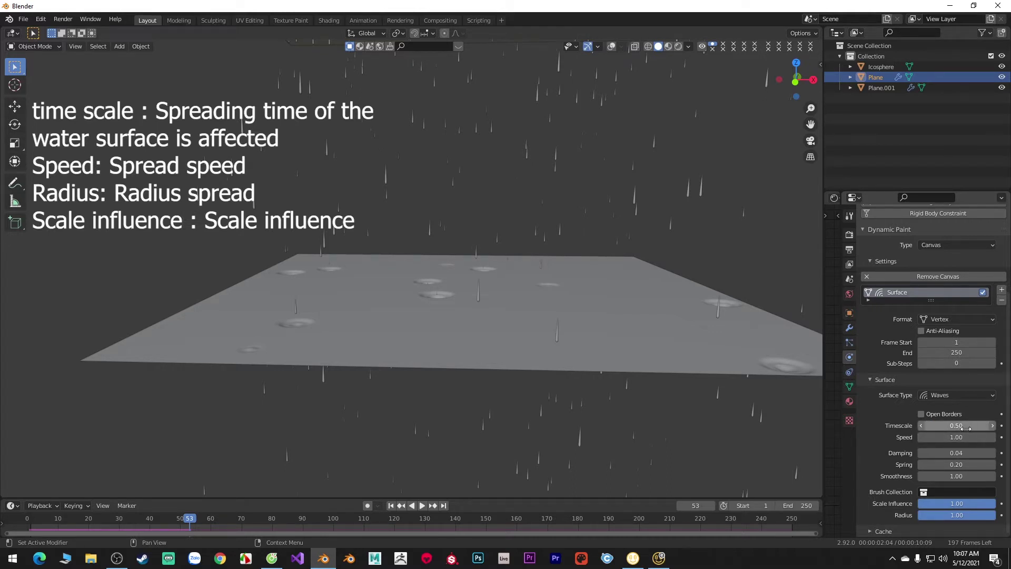
- Replay the animation several times to check the slower ripples
{"action": "key", "text": "space"}
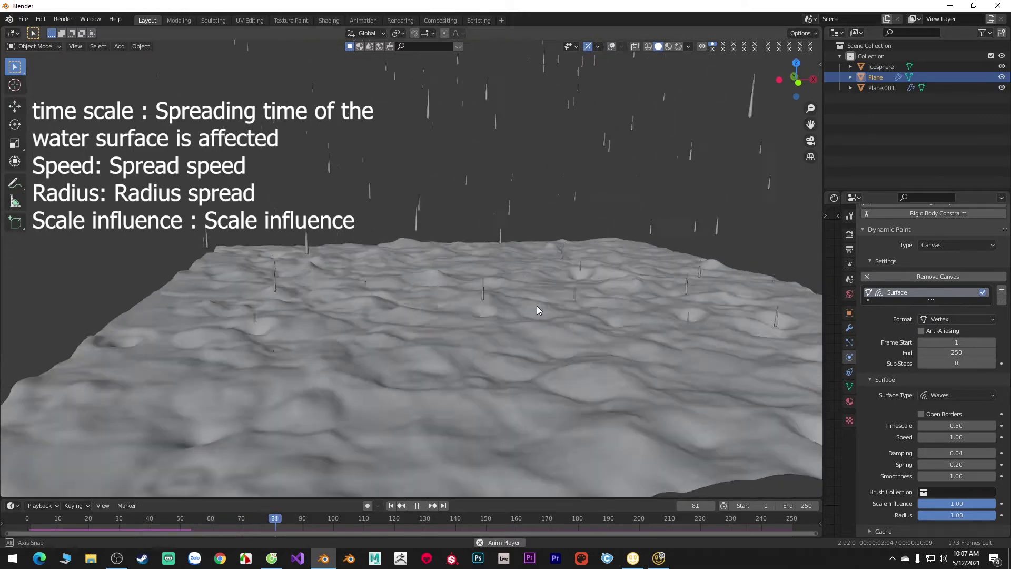
{"action": "key", "text": "space"}
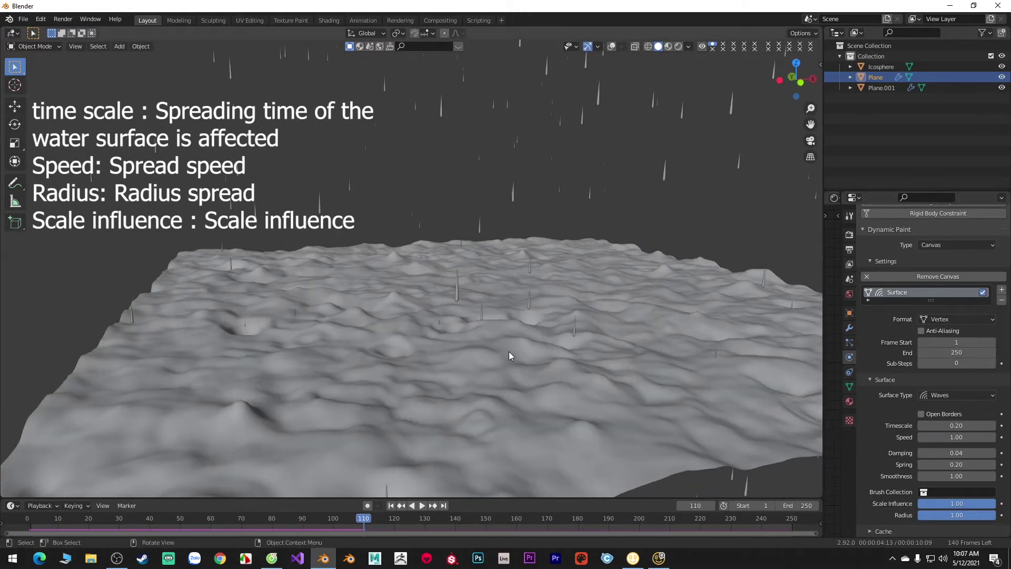
{"action": "key", "text": "space"}
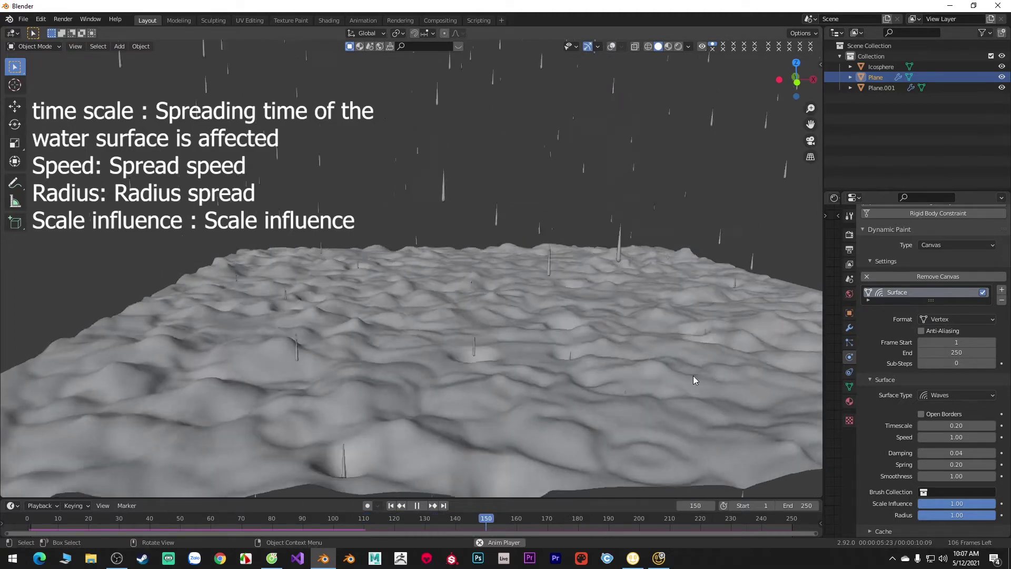
{"action": "key", "text": "space"}
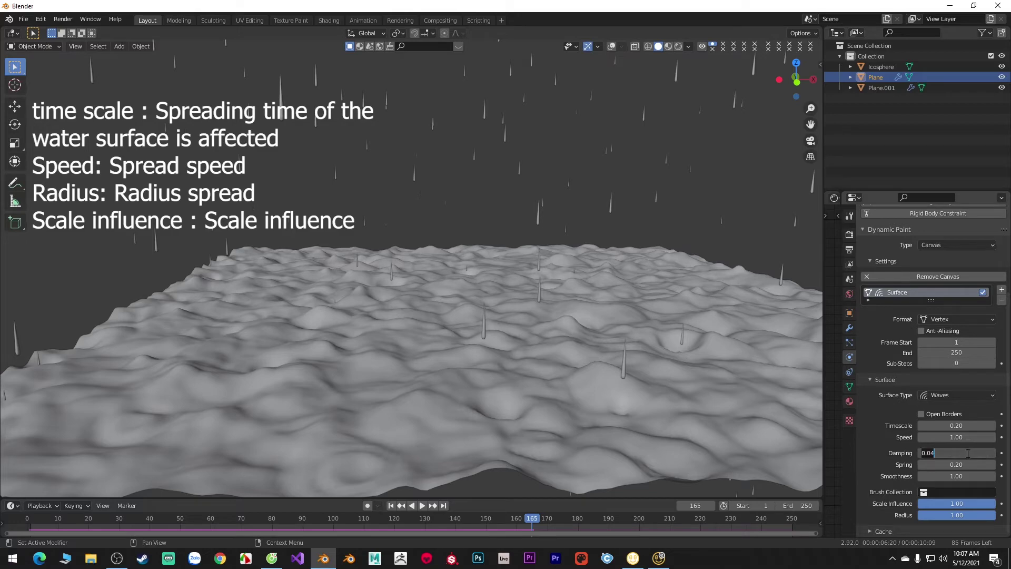
{"action": "type", "text": "0.01"}
{"action": "key", "text": "space"}
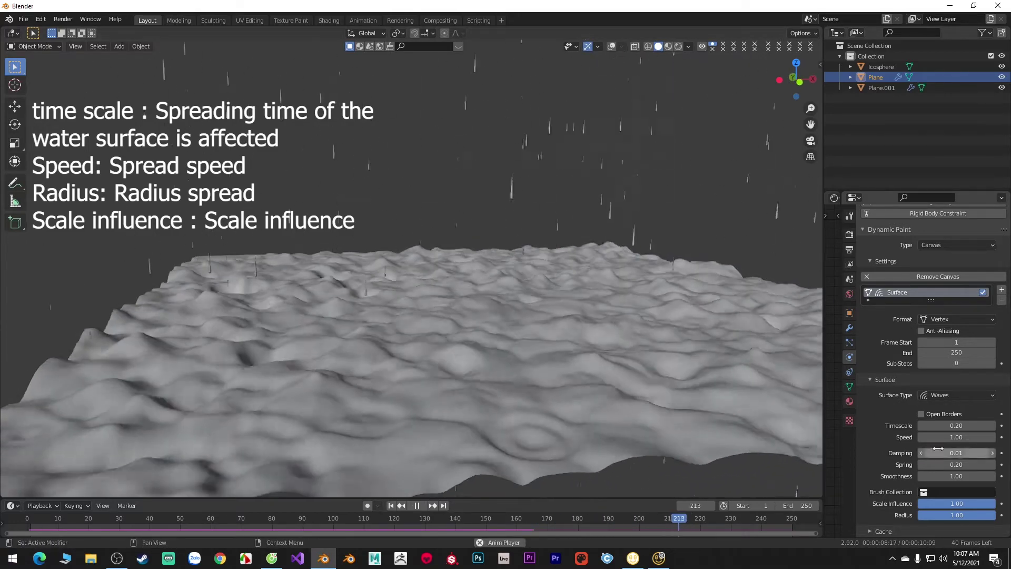
{"action": "key", "text": "space"}
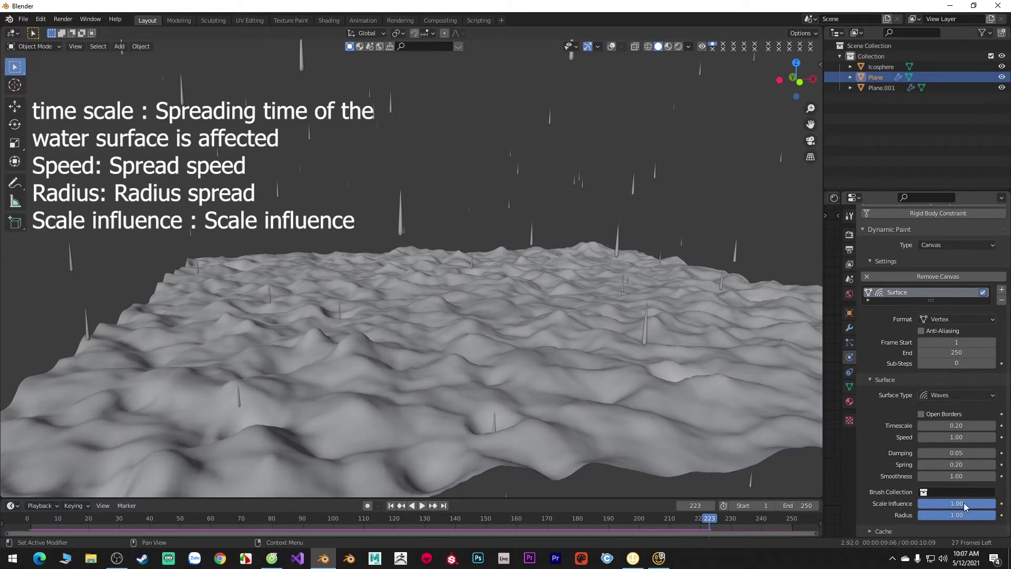
- Lower the ripple Radius to 0.30 and replay the rain simulation
{"action": "left_click_drag", "start_coordinate": [957, 515], "coordinate": [930, 516]}
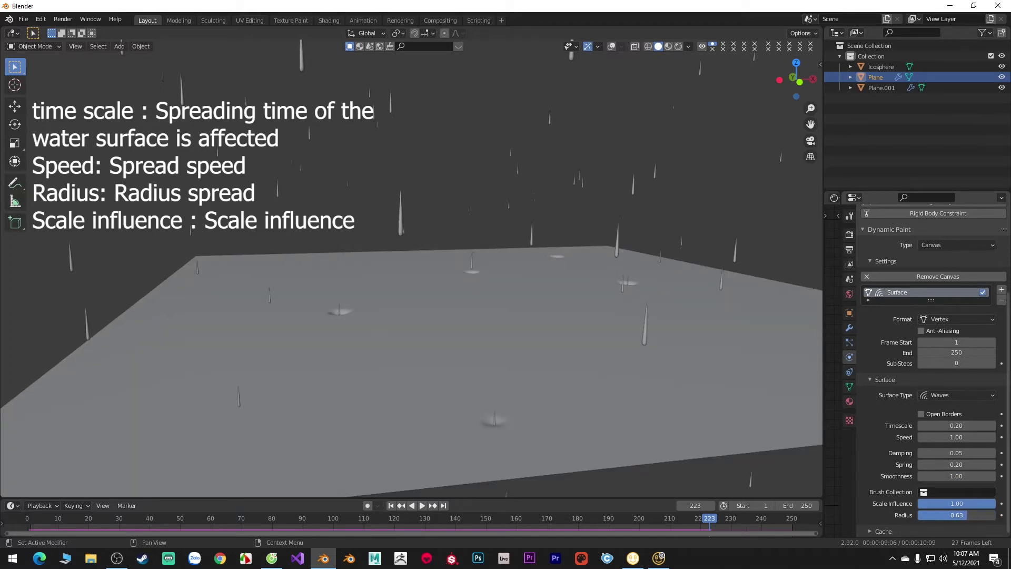
{"action": "key", "text": "space"}
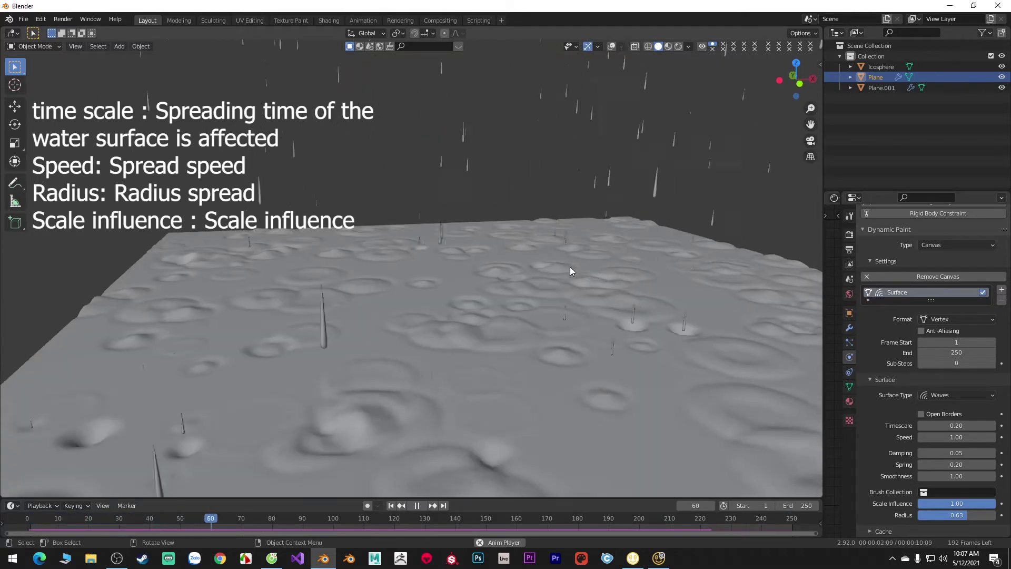
{"action": "key", "text": "space"}
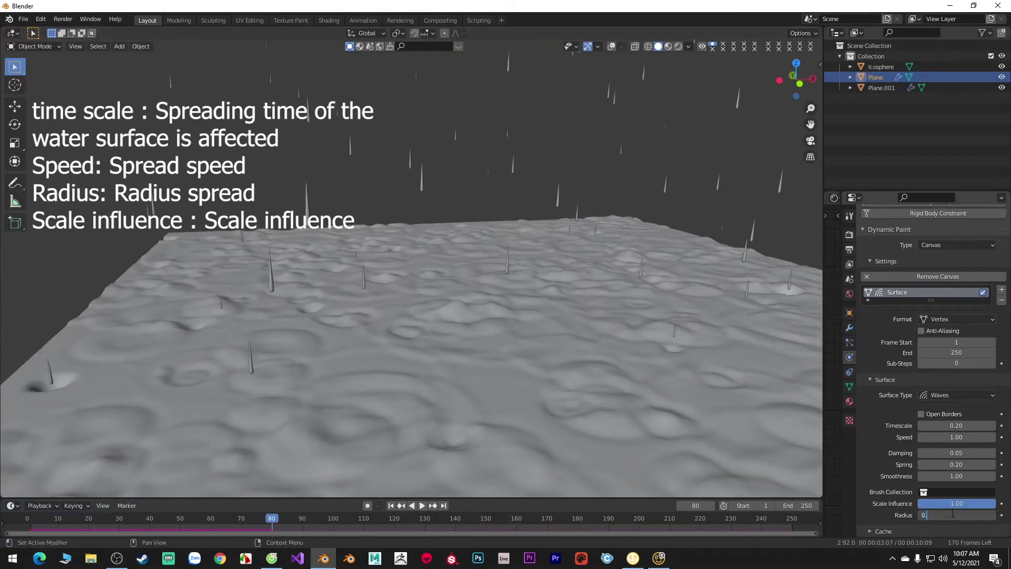
{"action": "type", "text": ".3"}
{"action": "key", "text": "Return"}
{"action": "key", "text": "space"}
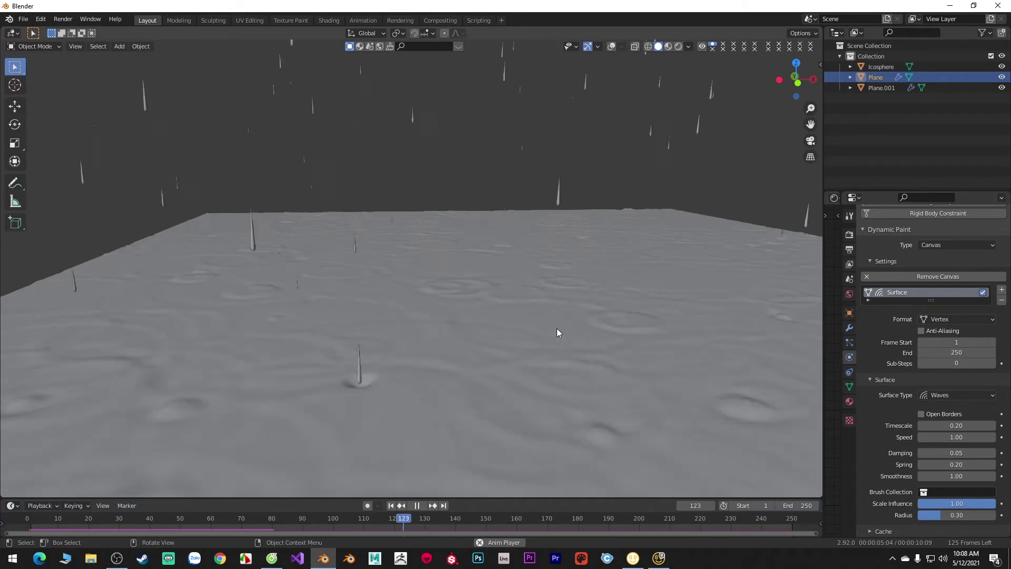
{"action": "key", "text": "space"}
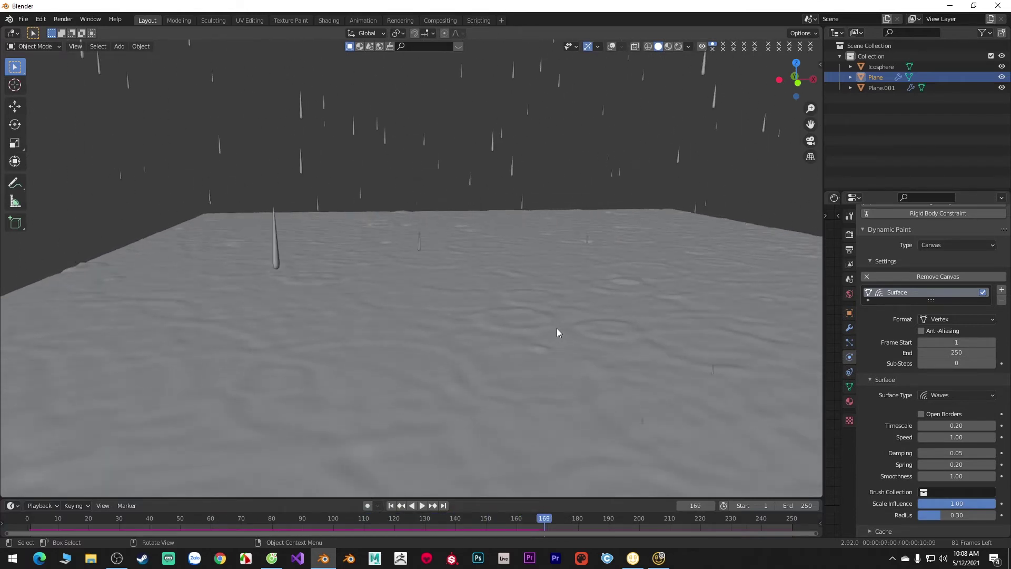
- Shade the water plane smooth and play the animation again
{"action": "right_click", "coordinate": [557, 332]}
{"action": "left_click", "coordinate": [561, 318]}
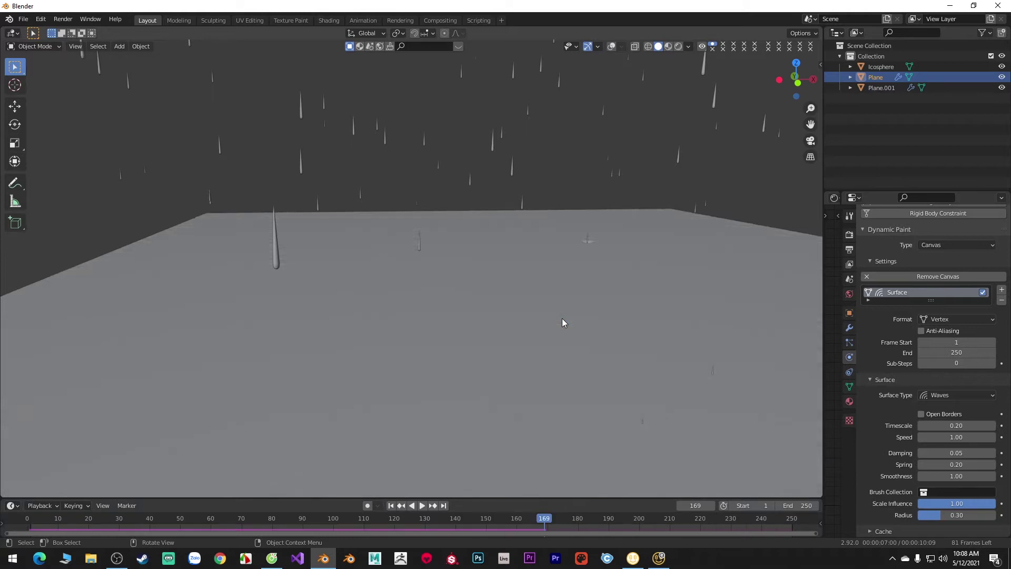
{"action": "key", "text": "space"}
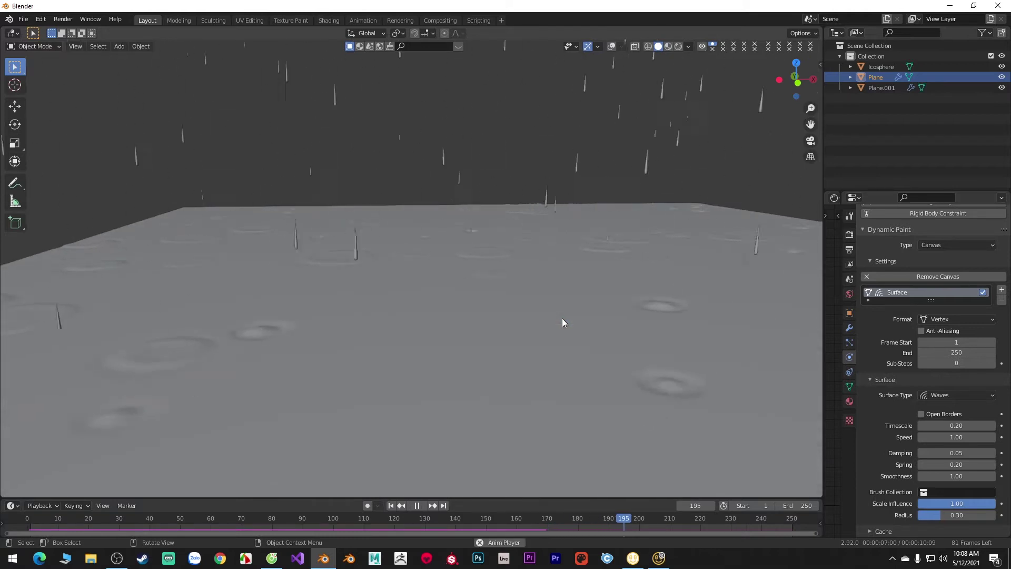
- Switch the viewport to Rendered and add a new material to the water plane in a Shader Editor
{"action": "key", "text": "space"}
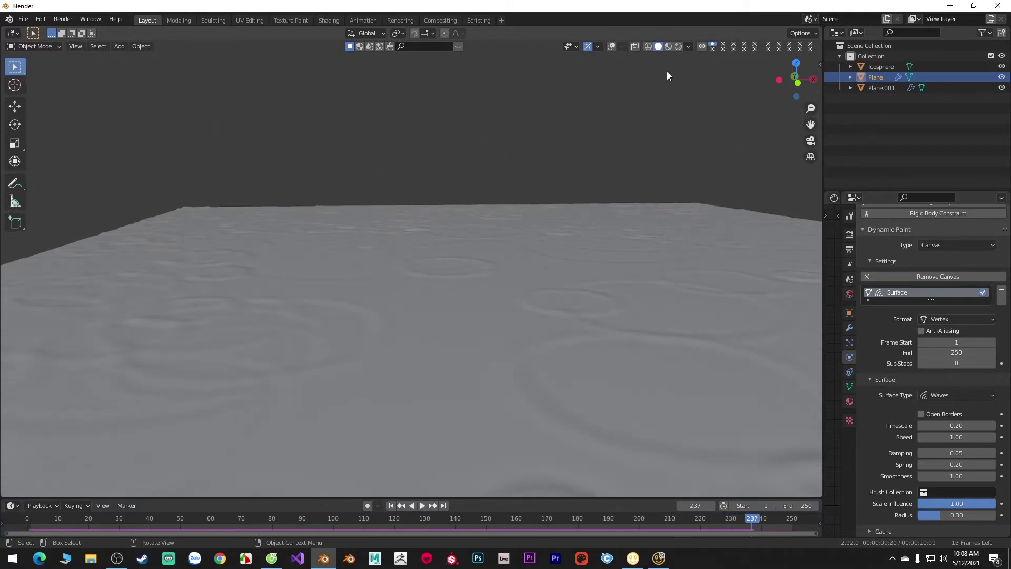
{"action": "left_click", "coordinate": [679, 47]}
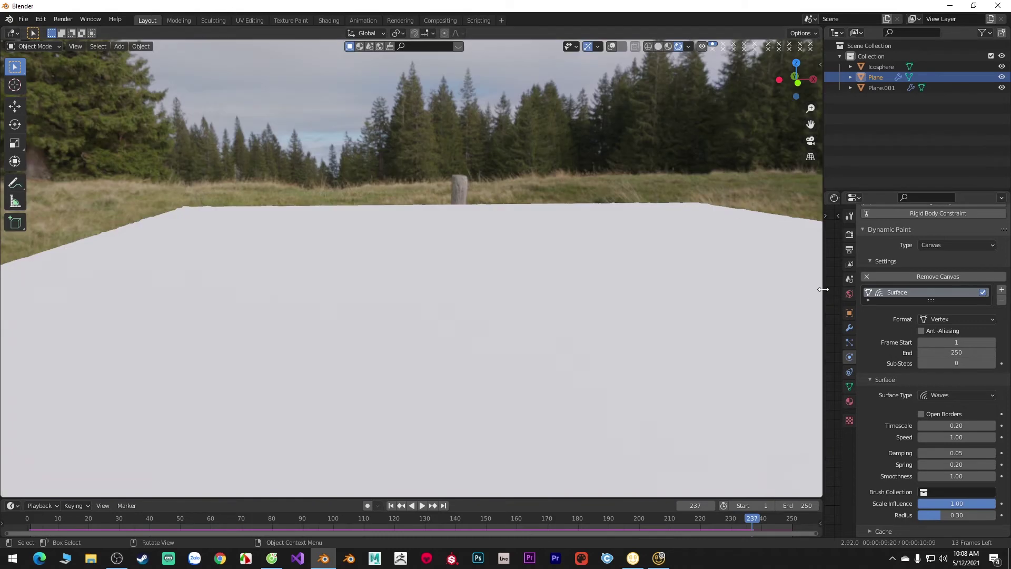
{"action": "left_click_drag", "start_coordinate": [823, 295], "coordinate": [548, 316]}
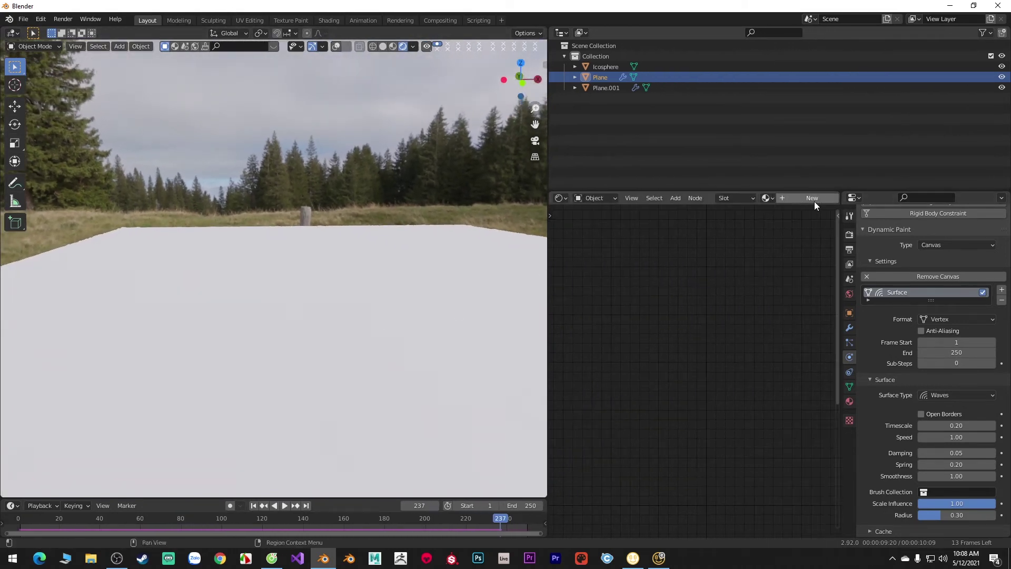
{"action": "left_click", "coordinate": [814, 201]}
{"action": "scroll", "coordinate": [634, 291], "scroll_direction": "up", "scroll_amount": 3}
{"action": "scroll", "coordinate": [634, 291], "scroll_direction": "up", "scroll_amount": 2}
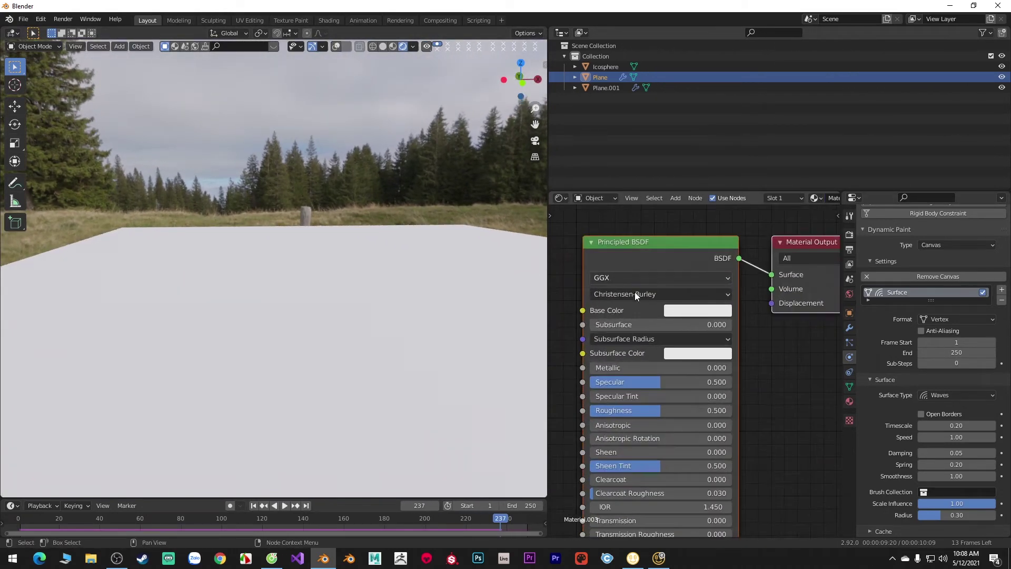
{"action": "mouse_move", "coordinate": [634, 291]}
{"action": "middle_mouse_down"}
{"action": "mouse_move", "coordinate": [732, 325]}
{"action": "mouse_move", "coordinate": [661, 317]}
{"action": "middle_mouse_up"}
{"action": "scroll", "coordinate": [747, 328], "scroll_direction": "up", "scroll_amount": 2}
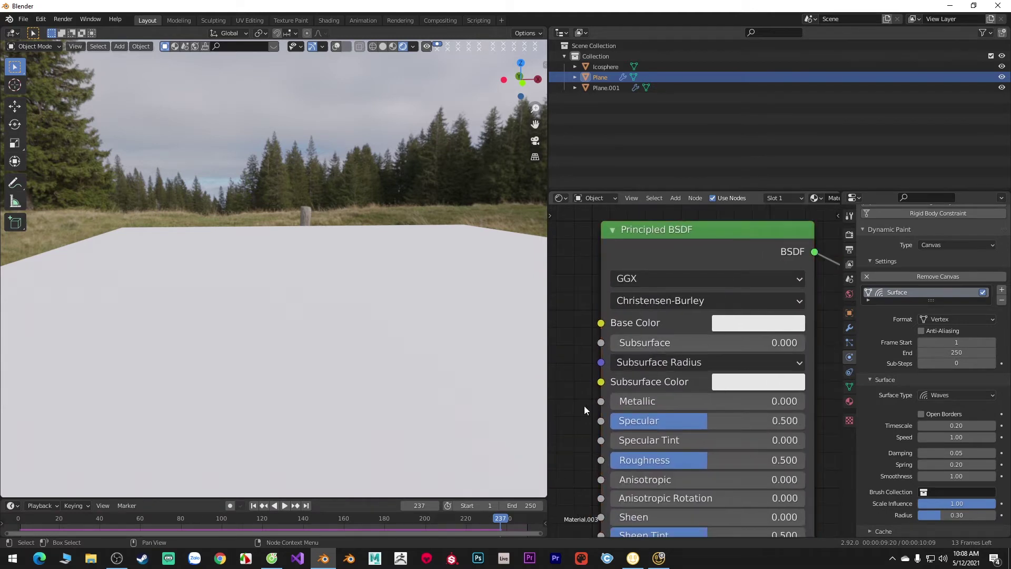
- Make the material black with Roughness 0 and Specular 1 for mirror-like water
{"action": "left_click", "coordinate": [758, 322]}
{"action": "left_click_drag", "start_coordinate": [866, 191], "coordinate": [866, 200]}
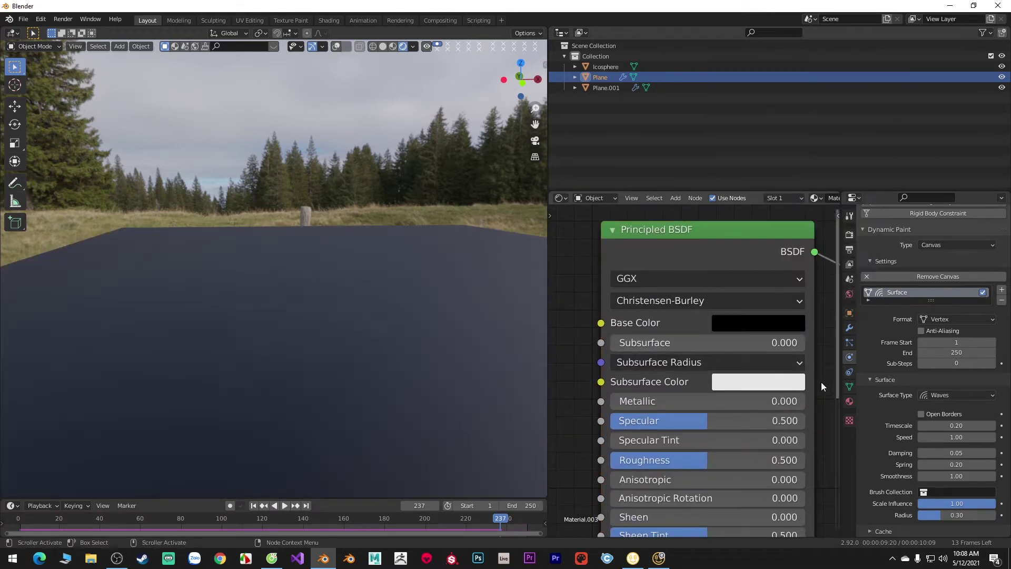
{"action": "left_click_drag", "start_coordinate": [708, 424], "coordinate": [612, 423]}
{"action": "left_click_drag", "start_coordinate": [626, 460], "coordinate": [612, 460]}
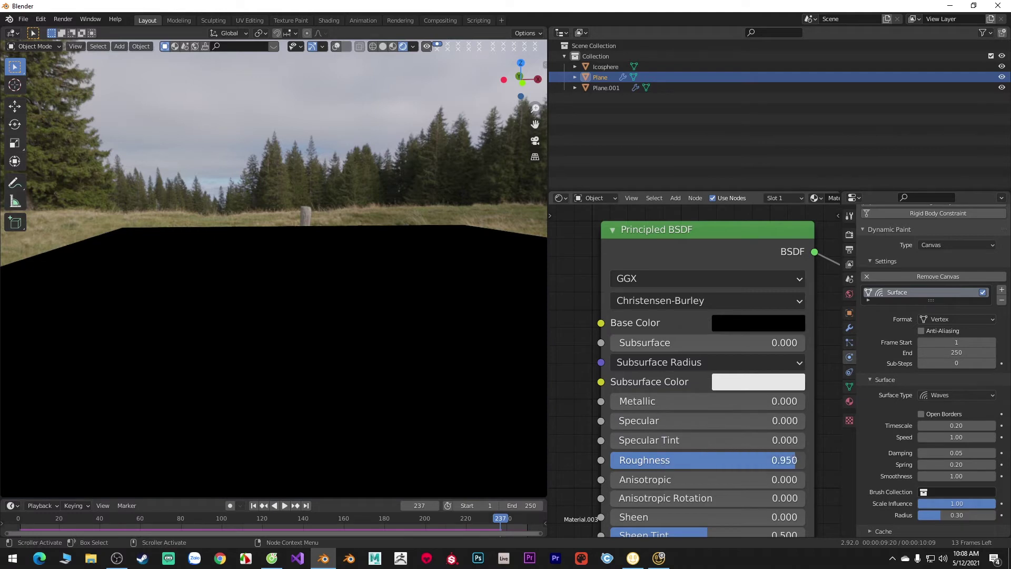
{"action": "left_click_drag", "start_coordinate": [622, 420], "coordinate": [804, 420]}
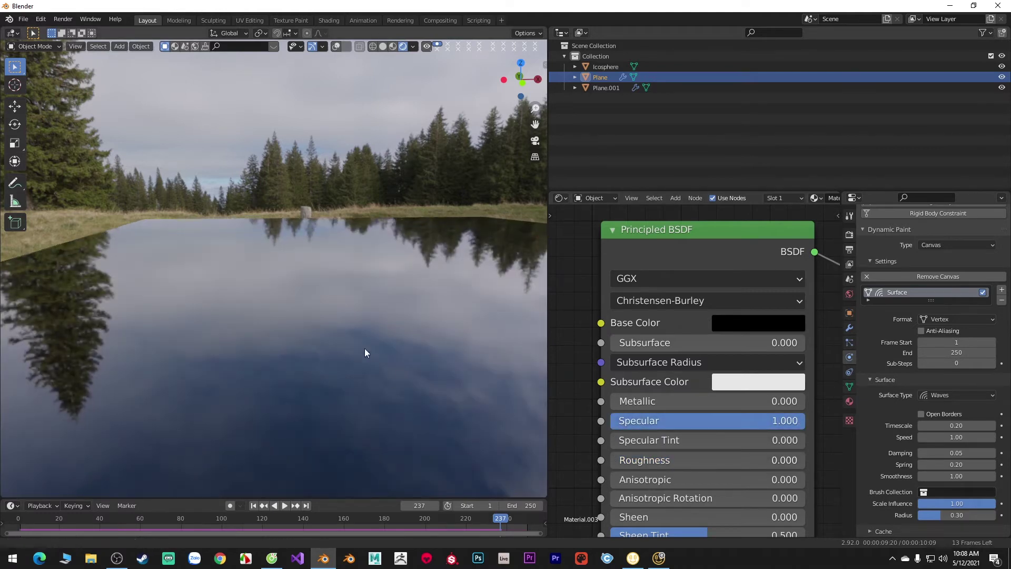
{"action": "mouse_move", "coordinate": [369, 347]}
{"action": "middle_mouse_down"}
{"action": "mouse_move", "coordinate": [318, 319]}
{"action": "mouse_move", "coordinate": [317, 296]}
{"action": "mouse_move", "coordinate": [432, 277]}
{"action": "mouse_move", "coordinate": [419, 292]}
{"action": "middle_mouse_up"}
{"action": "mouse_move", "coordinate": [480, 328]}
{"action": "middle_mouse_down"}
{"action": "mouse_move", "coordinate": [381, 261]}
{"action": "mouse_move", "coordinate": [389, 306]}
{"action": "middle_mouse_up"}
{"action": "scroll", "coordinate": [385, 303], "scroll_direction": "up", "scroll_amount": 5}
- Raise the raindrop emitter Plane.001 vertically to 7.663 m
{"action": "scroll", "coordinate": [390, 311], "scroll_direction": "down", "scroll_amount": 5}
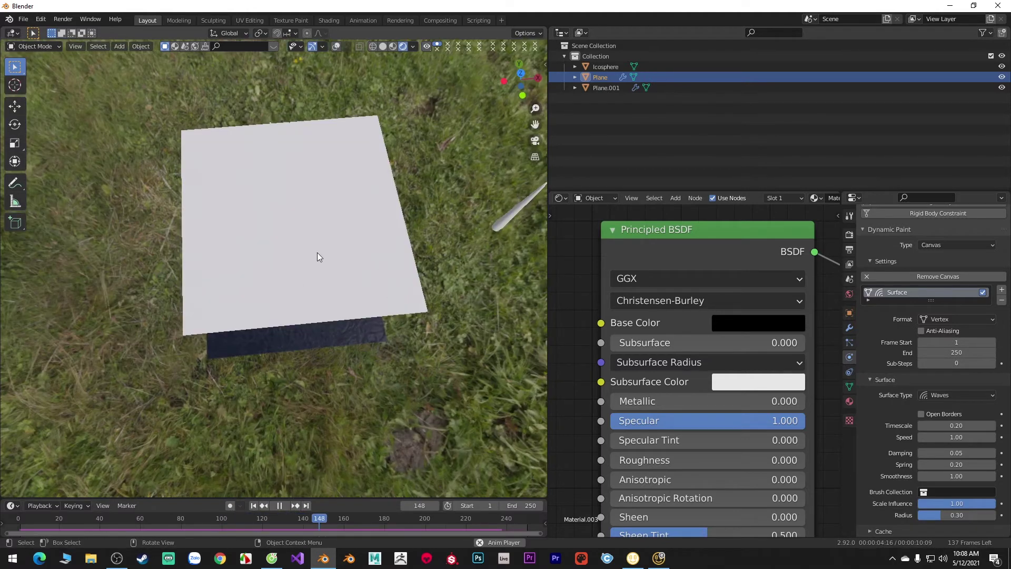
{"action": "left_click", "coordinate": [317, 251]}
{"action": "key", "text": "g"}
{"action": "key", "text": "z"}
{"action": "left_click", "coordinate": [294, 124]}
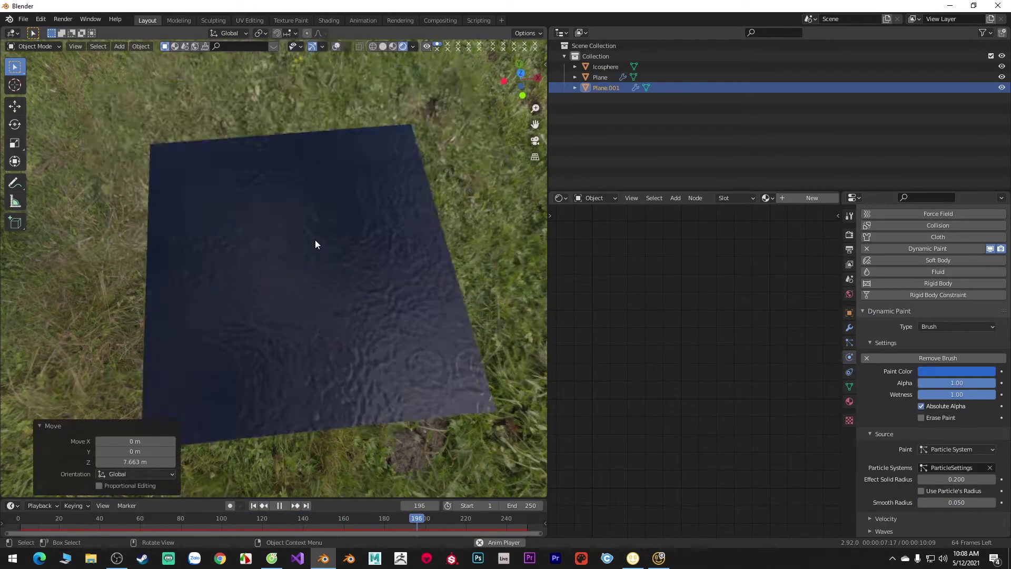
{"action": "scroll", "coordinate": [339, 299], "scroll_direction": "up", "scroll_amount": 3}
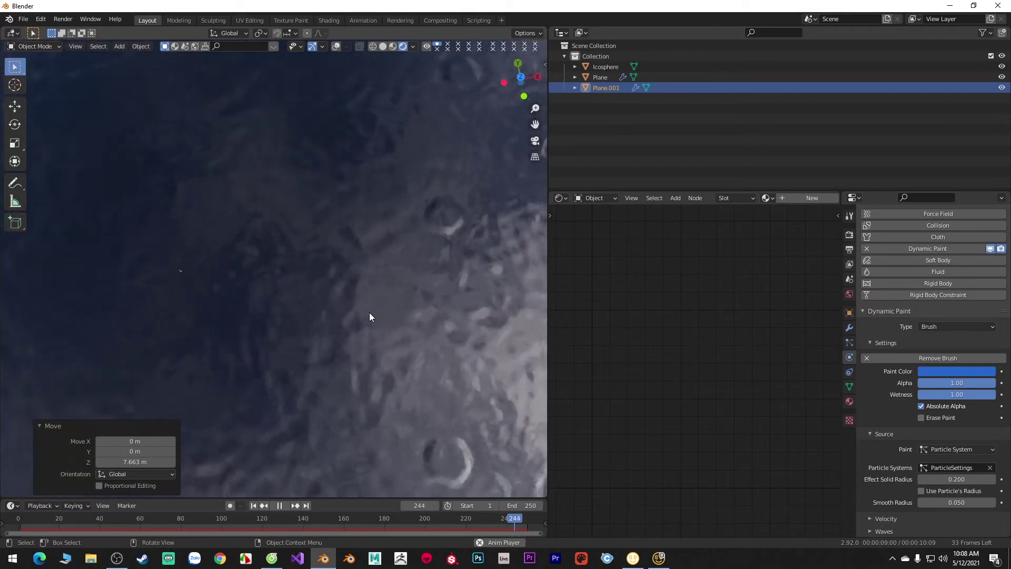
- Set the raindrop particles' Lifetime to 176.2, then replay the rain from the front view
{"action": "key", "text": "space"}
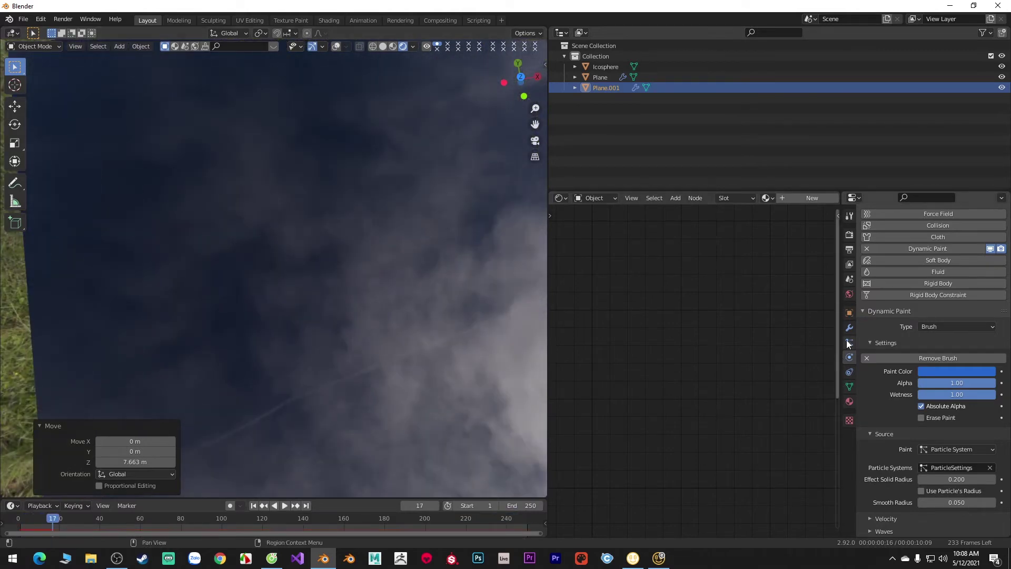
{"action": "left_click", "coordinate": [848, 343]}
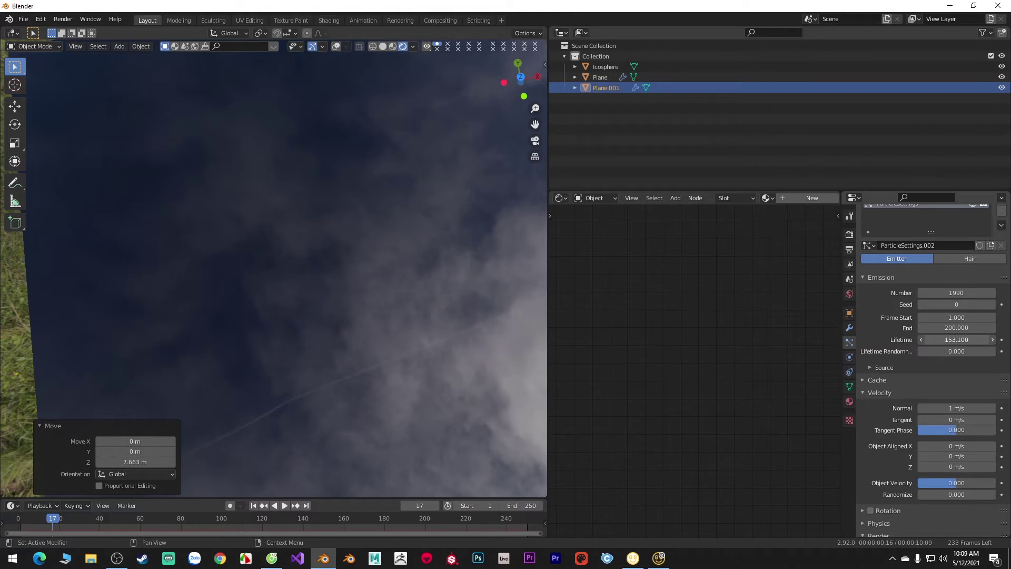
{"action": "key", "text": "space"}
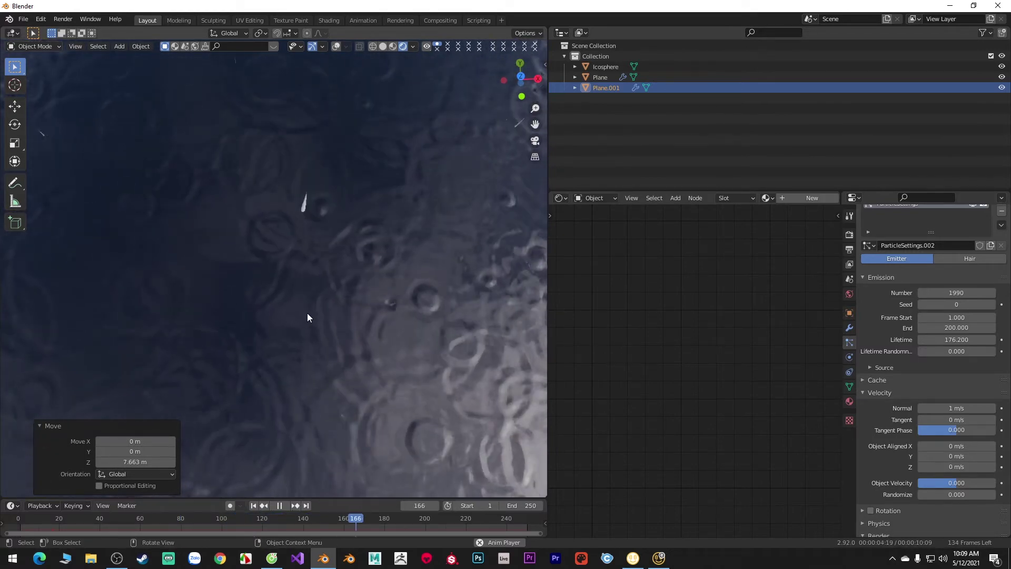
{"action": "scroll", "coordinate": [303, 298], "scroll_direction": "down", "scroll_amount": 5}
{"action": "key", "text": "KP_1"}
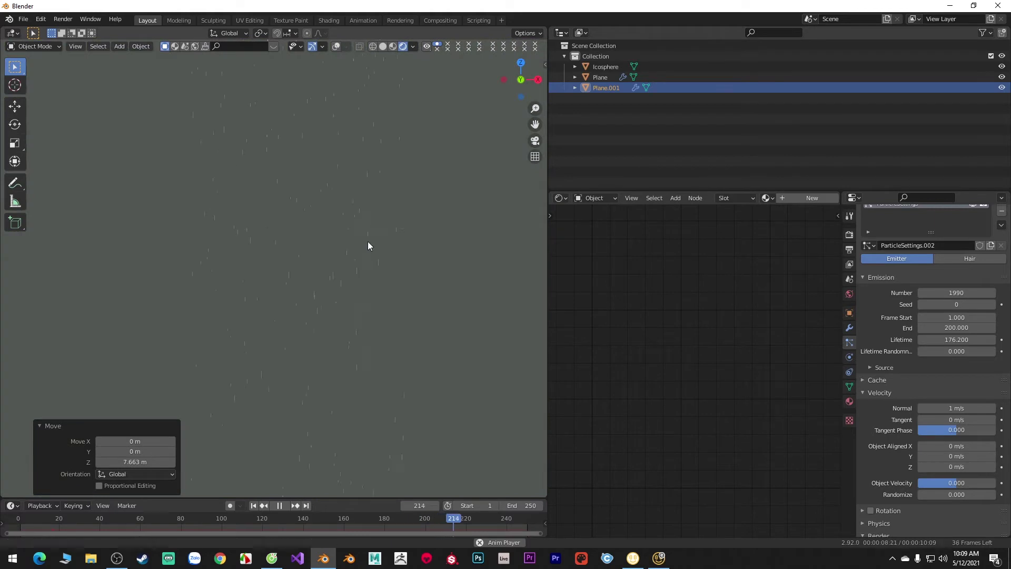
- Orbit around the ripples, then look through the scene camera and tilt over the water
{"action": "middle_click_drag", "start_coordinate": [368, 241], "coordinate": [351, 334]}
{"action": "scroll", "coordinate": [353, 327], "scroll_direction": "down", "scroll_amount": 3}
{"action": "key", "text": "grave"}
{"action": "left_click", "coordinate": [295, 207]}
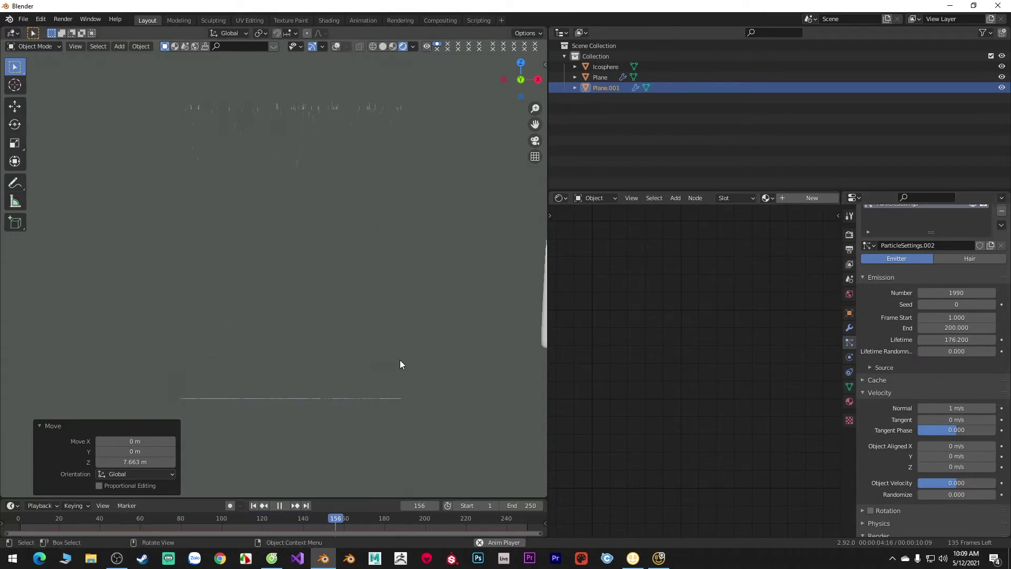
{"action": "left_click", "coordinate": [400, 401]}
{"action": "key", "text": "KP_0"}
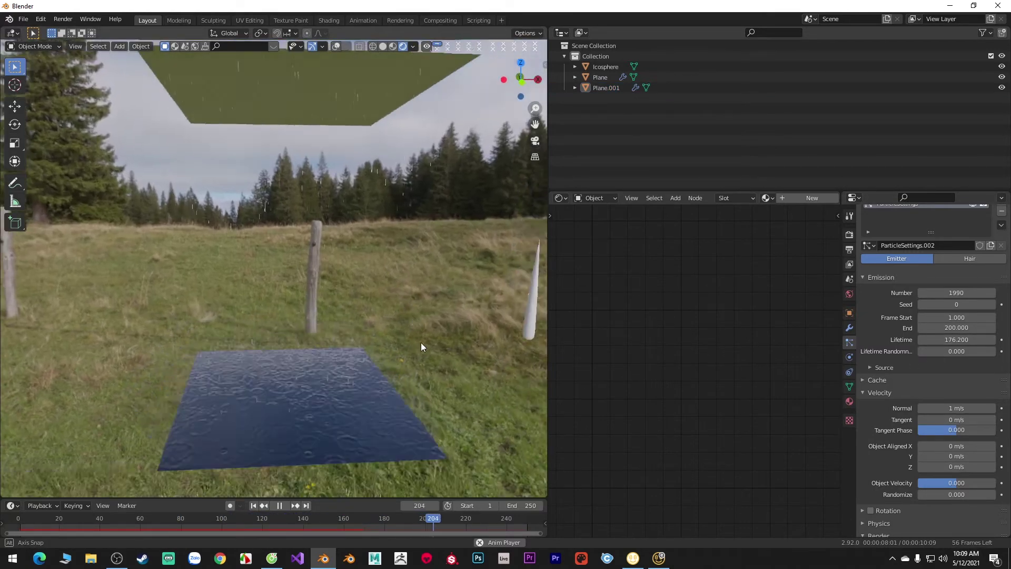
{"action": "mouse_move", "coordinate": [394, 238]}
{"action": "middle_mouse_down"}
{"action": "mouse_move", "coordinate": [400, 323]}
{"action": "mouse_move", "coordinate": [406, 308]}
{"action": "mouse_move", "coordinate": [373, 386]}
{"action": "mouse_move", "coordinate": [373, 375]}
{"action": "middle_mouse_up"}
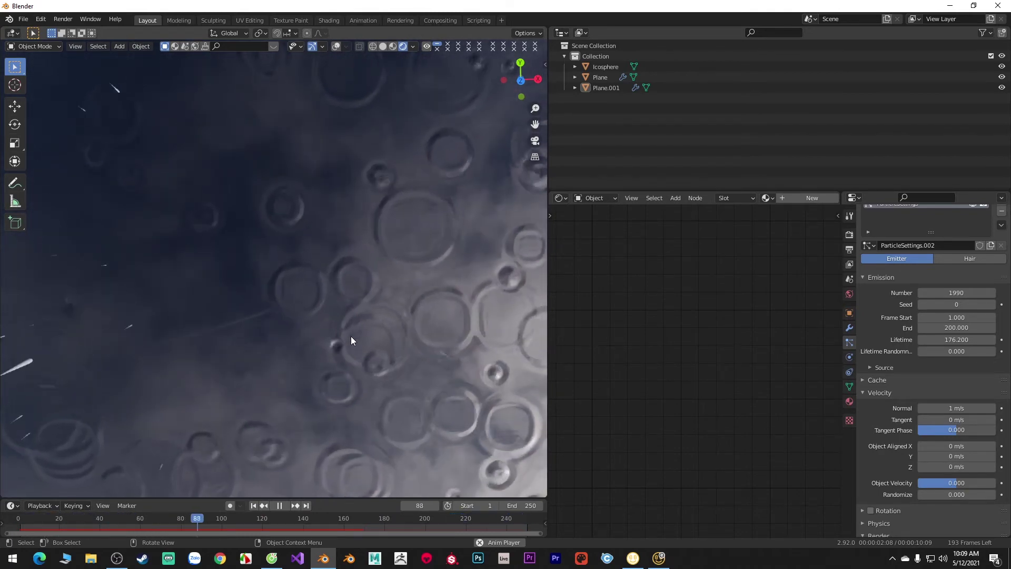
{"action": "mouse_move", "coordinate": [336, 294]}
{"action": "middle_mouse_down"}
{"action": "mouse_move", "coordinate": [330, 353]}
{"action": "mouse_move", "coordinate": [292, 287]}
{"action": "mouse_move", "coordinate": [413, 93]}
{"action": "middle_mouse_up"}
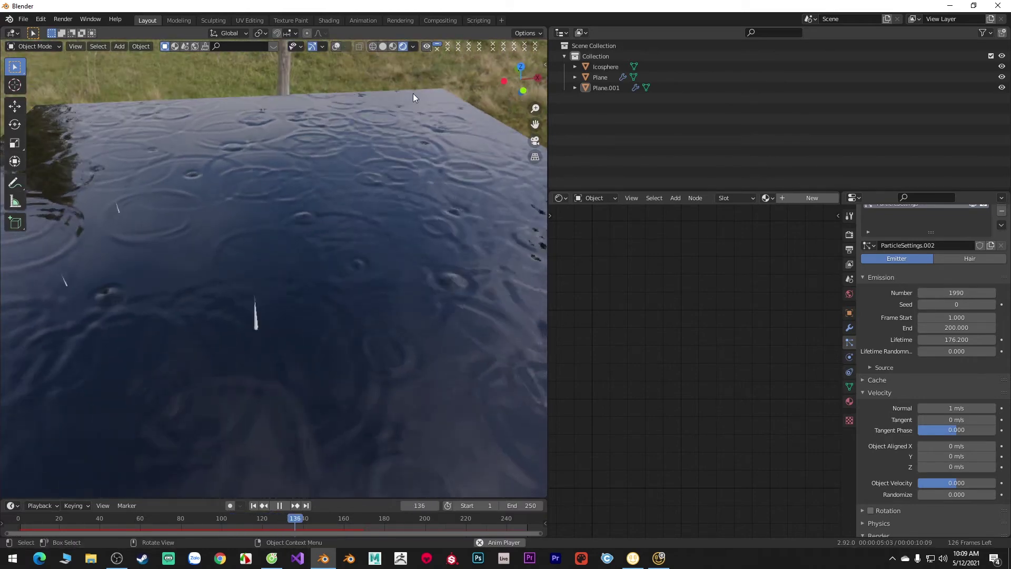
- Switch to solid shading, stop playback, and select the water plane
{"action": "left_click", "coordinate": [382, 46]}
{"action": "mouse_move", "coordinate": [333, 189]}
{"action": "middle_mouse_down"}
{"action": "mouse_move", "coordinate": [329, 229]}
{"action": "mouse_move", "coordinate": [360, 285]}
{"action": "middle_mouse_up"}
{"action": "key", "text": "space"}
{"action": "left_click", "coordinate": [409, 325]}
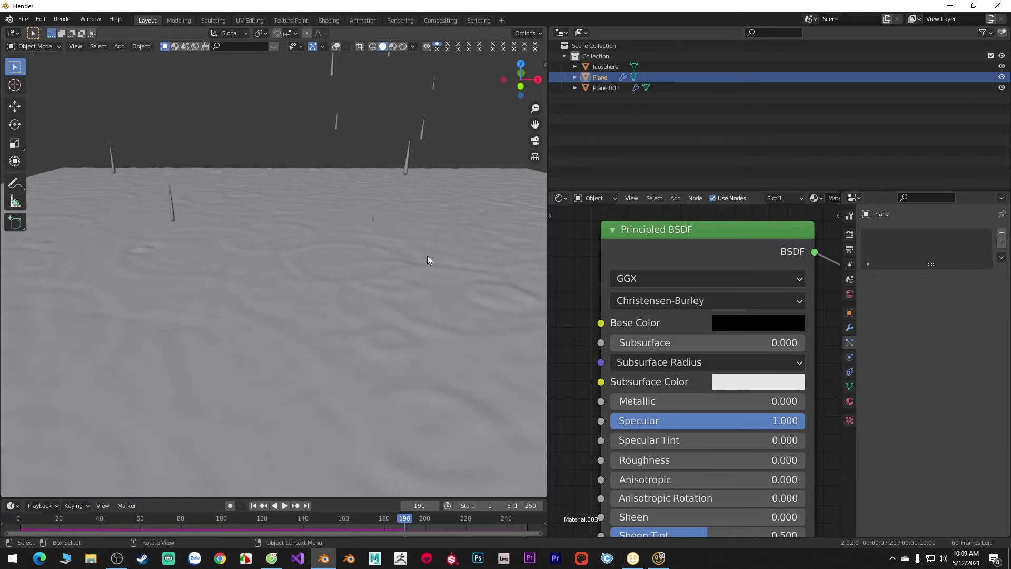
- Bring up the water plane's Dynamic Paint physics settings and play the rain to watch the waves
{"action": "left_click", "coordinate": [849, 357]}
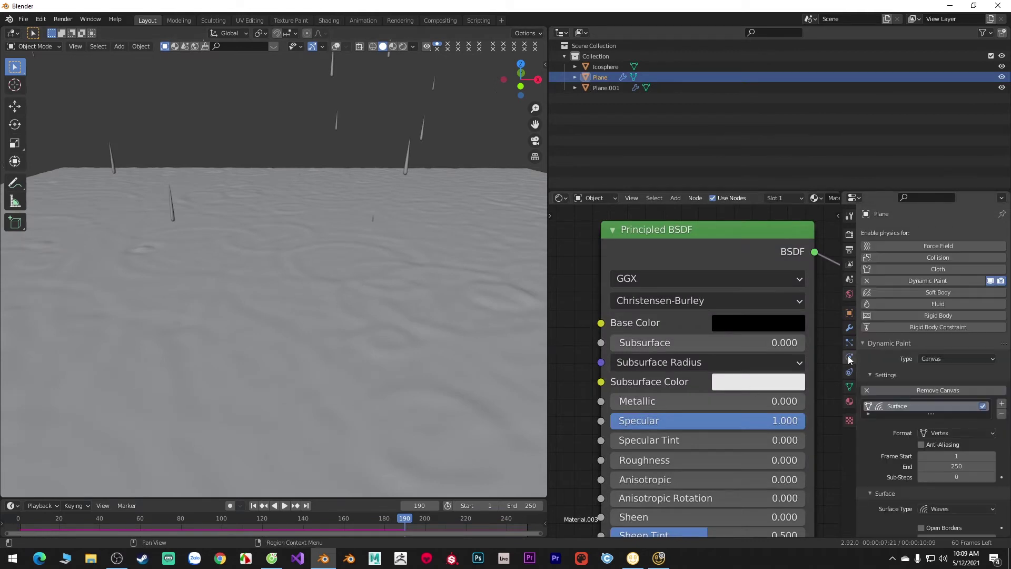
{"action": "scroll", "coordinate": [948, 421], "scroll_direction": "down", "scroll_amount": 3}
{"action": "scroll", "coordinate": [987, 463], "scroll_direction": "down", "scroll_amount": 2}
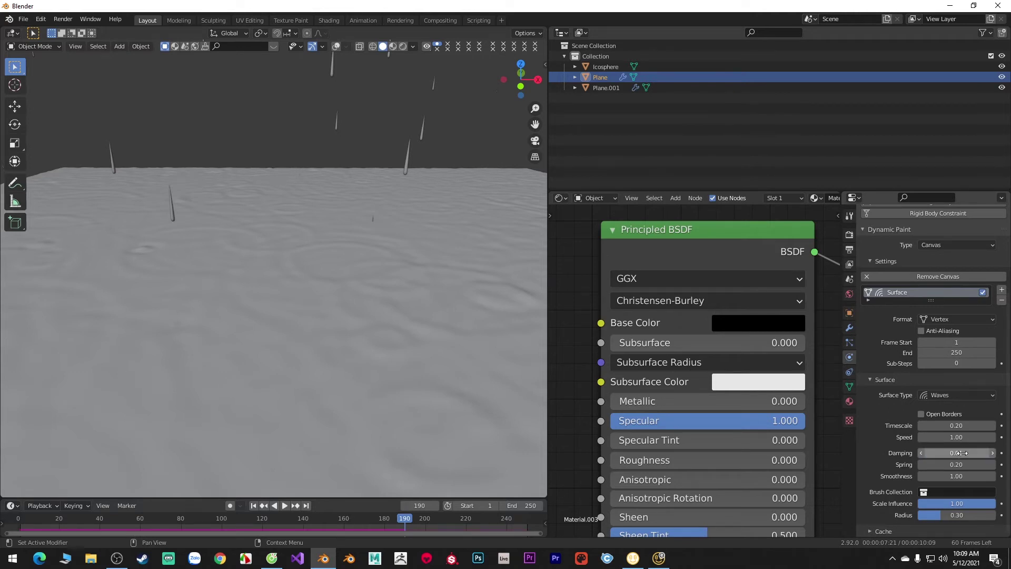
{"action": "key", "text": "space"}
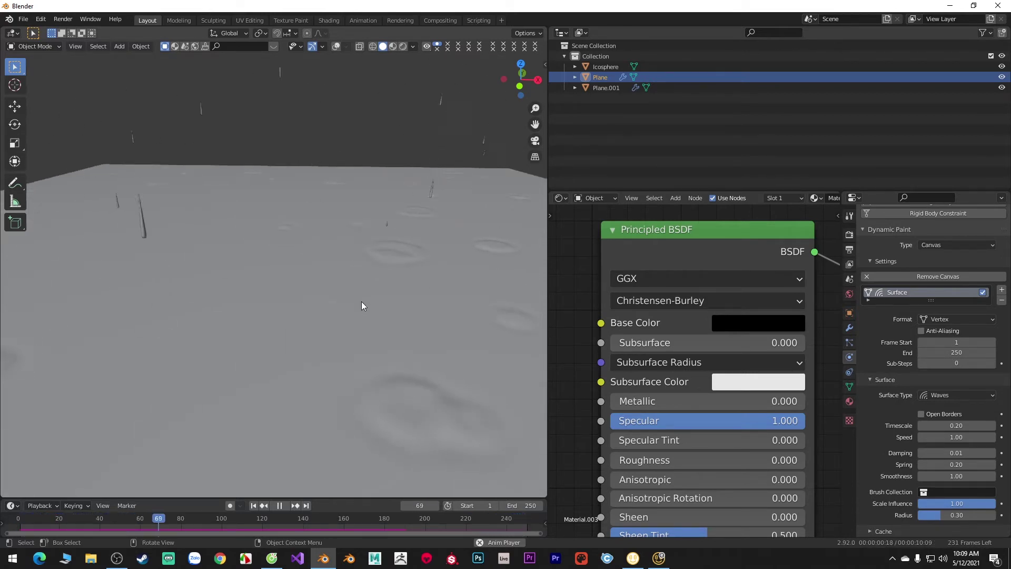
{"action": "key", "text": "space"}
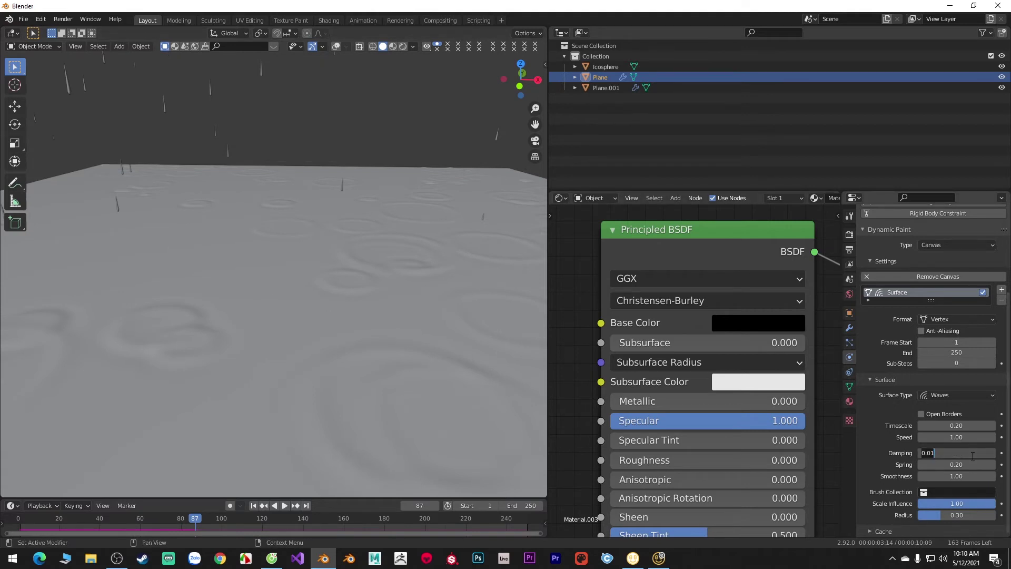
- Set wave Damping to 0.01 and Timescale 1.00, replaying the rain to compare ripples
{"action": "key", "text": "space"}
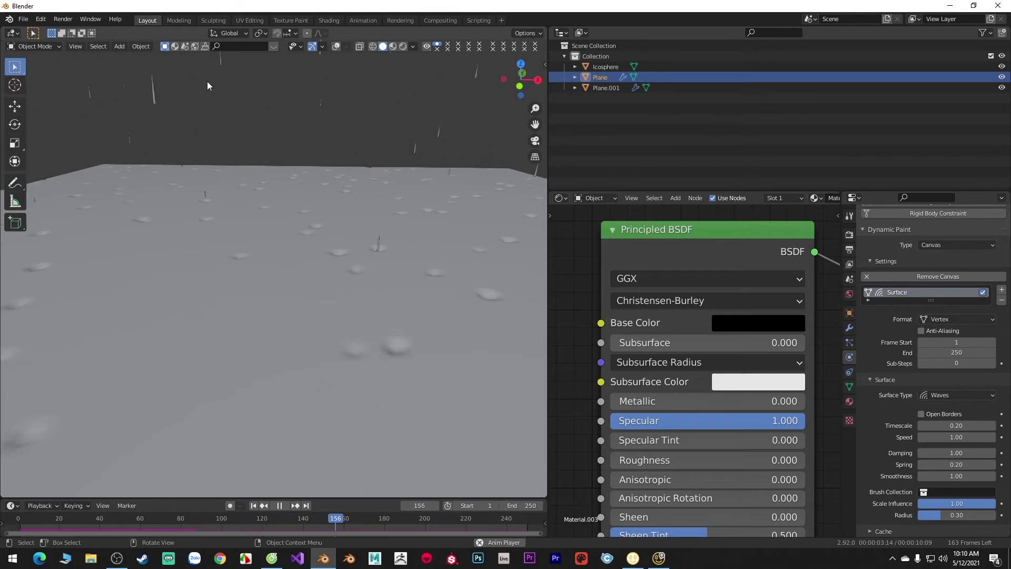
{"action": "key", "text": "space"}
{"action": "type", "text": "0.01"}
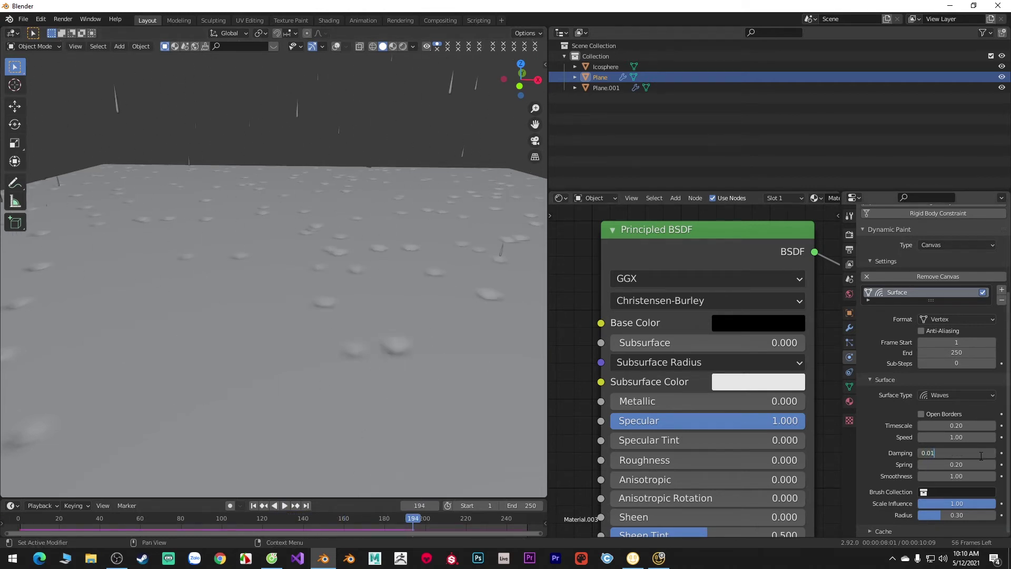
{"action": "key", "text": "space"}
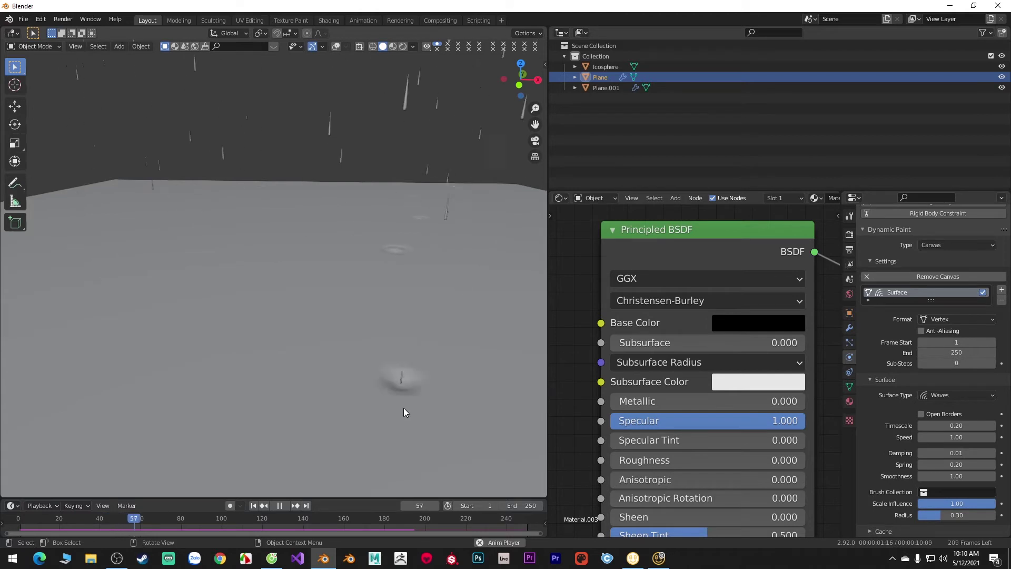
{"action": "key", "text": "space"}
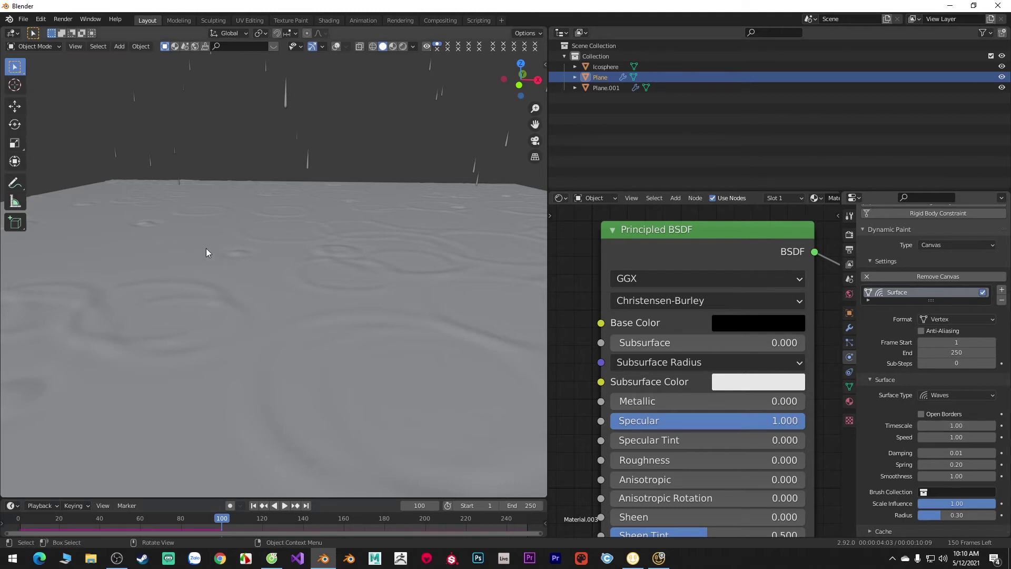
{"action": "key", "text": "space"}
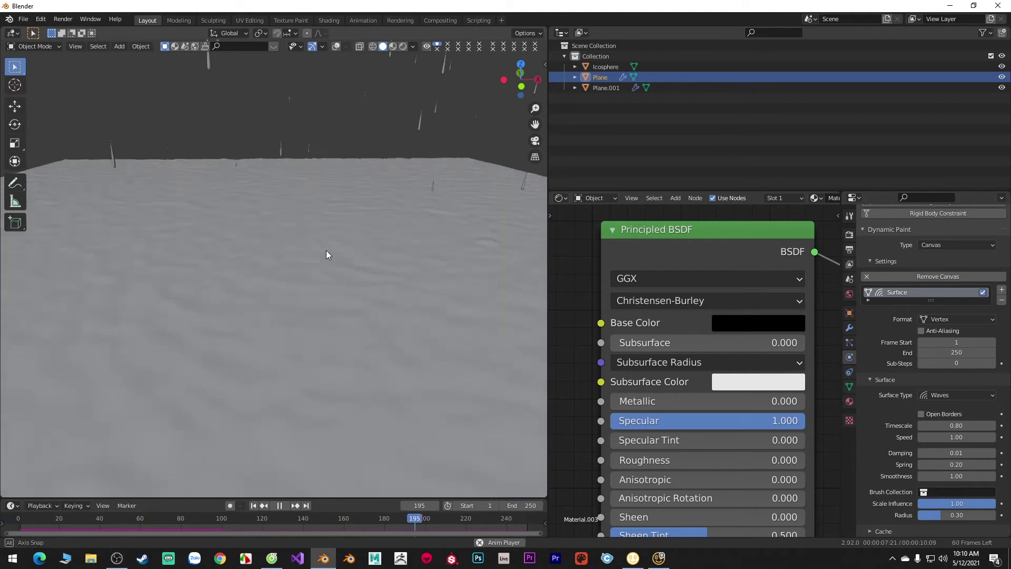
- Set the Waves Timescale to 0.80, replay the rain, and tilt to view ripples from above
{"action": "key", "text": "space"}
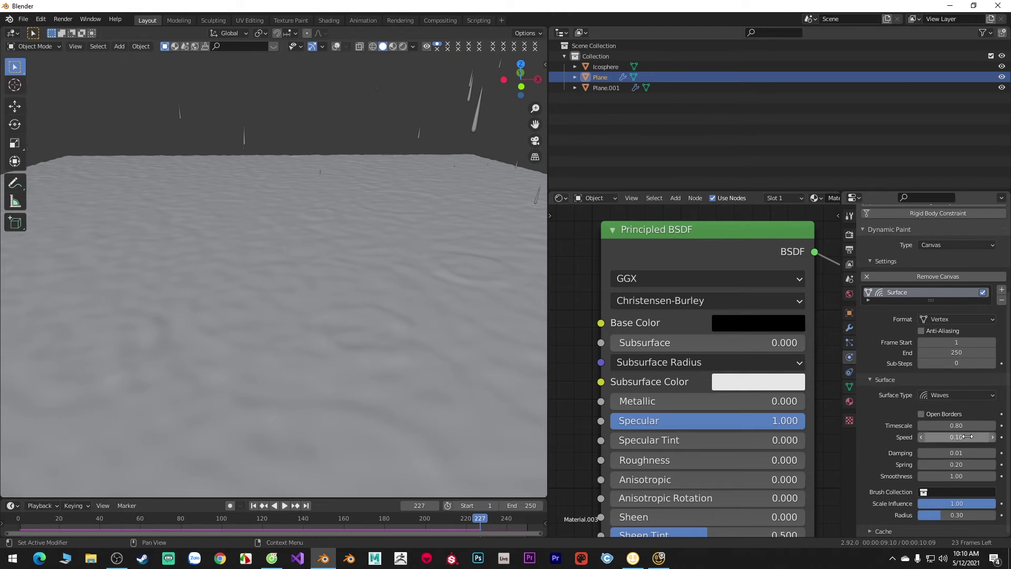
{"action": "key", "text": "space"}
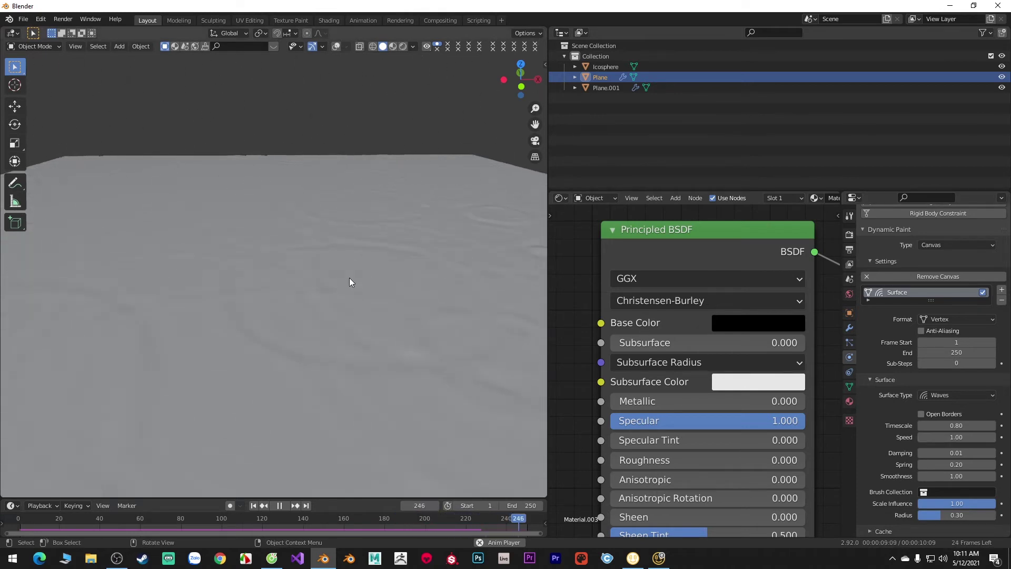
{"action": "middle_click_drag", "start_coordinate": [346, 284], "coordinate": [341, 292]}
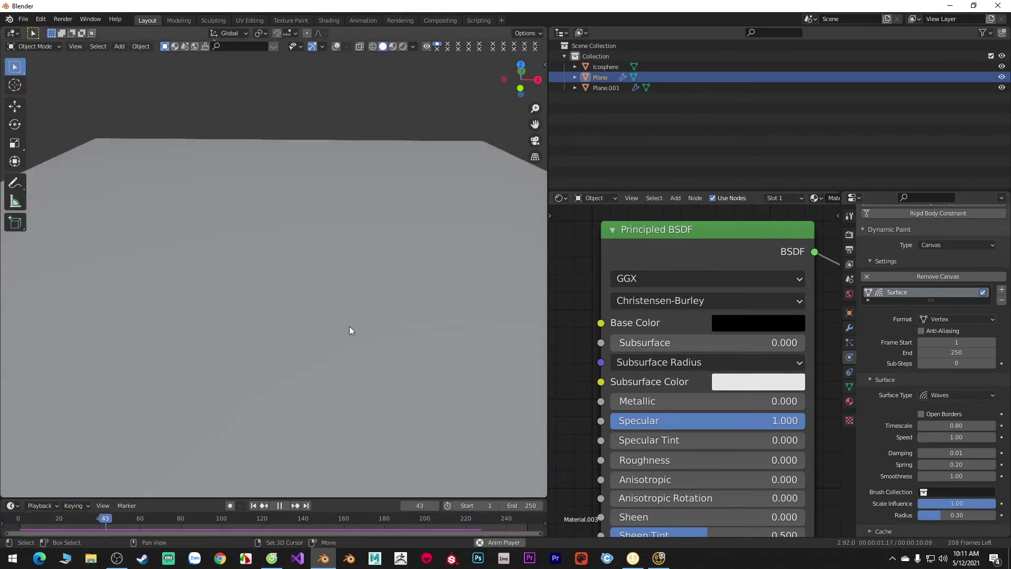
{"action": "mouse_move", "coordinate": [349, 326]}
{"action": "middle_mouse_down"}
{"action": "mouse_move", "coordinate": [359, 195]}
{"action": "mouse_move", "coordinate": [356, 285]}
{"action": "middle_mouse_up"}
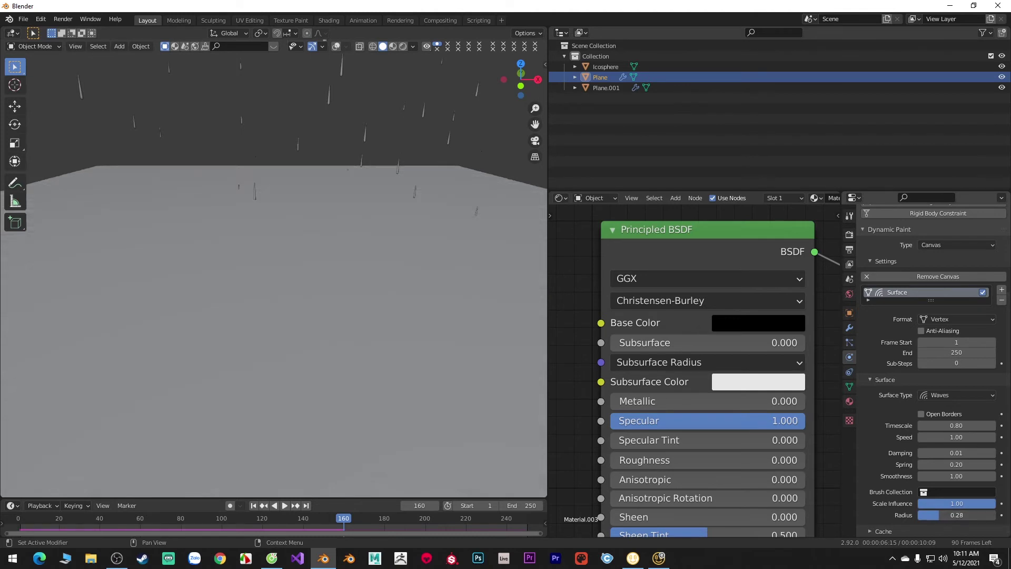
- Test a 0.10 wave Radius, restore it to 0.30, and replay the rain from frame one
{"action": "key", "text": "space"}
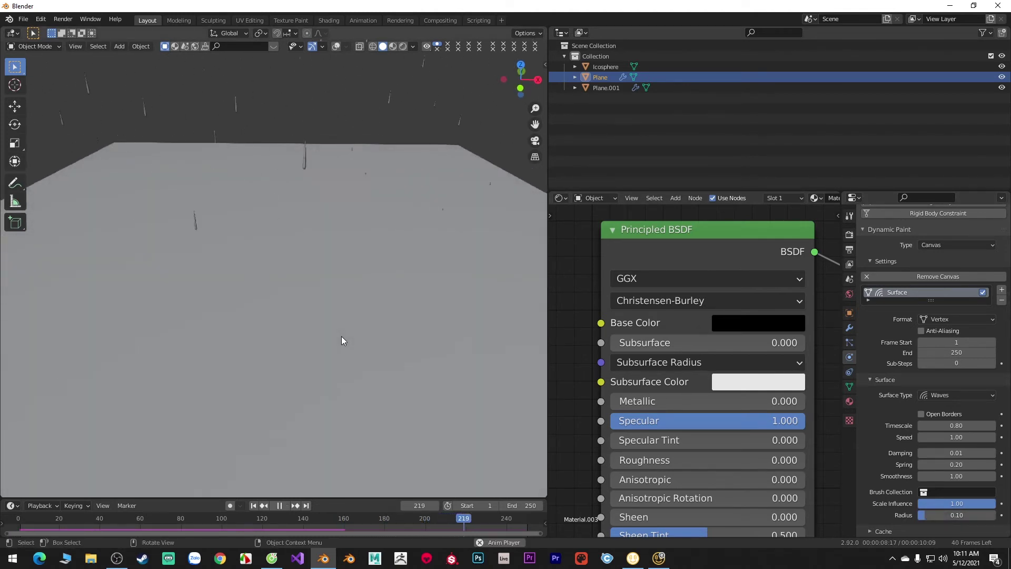
{"action": "key", "text": "space"}
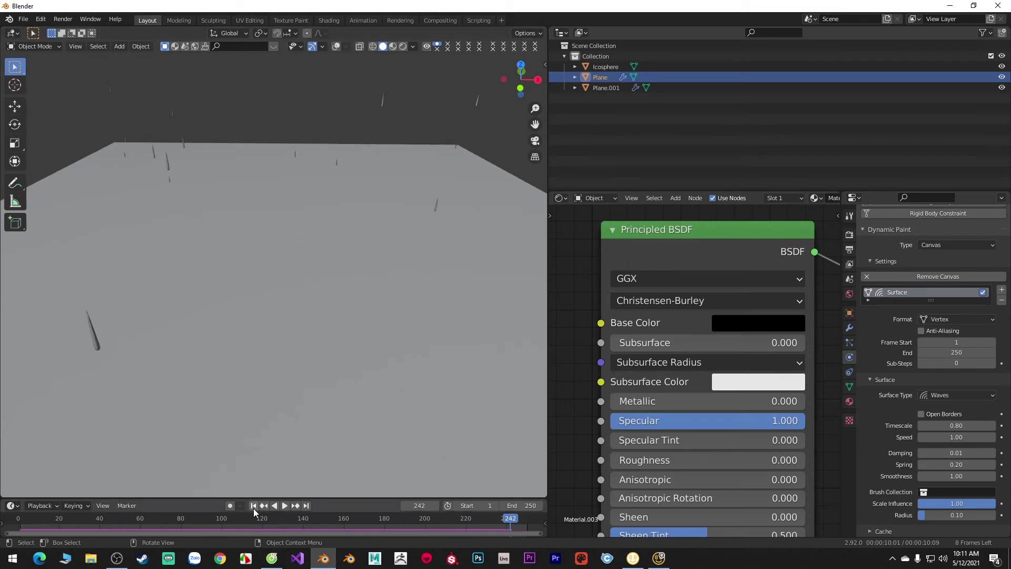
{"action": "left_click", "coordinate": [254, 507]}
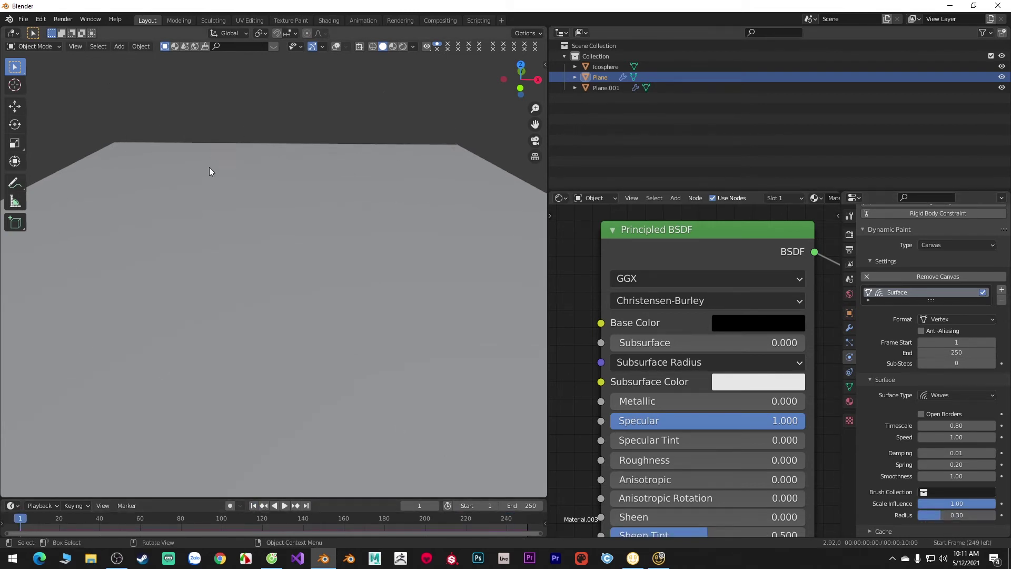
{"action": "mouse_move", "coordinate": [334, 307]}
{"action": "middle_mouse_down"}
{"action": "mouse_move", "coordinate": [335, 281]}
{"action": "mouse_move", "coordinate": [358, 326]}
{"action": "middle_mouse_up"}
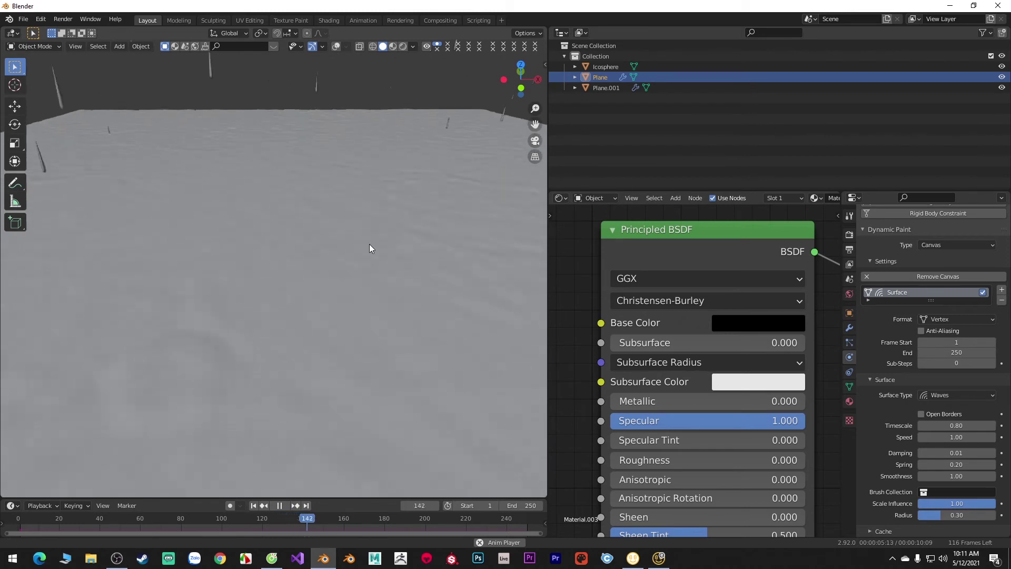
{"action": "mouse_move", "coordinate": [372, 251]}
{"action": "middle_mouse_down"}
{"action": "mouse_move", "coordinate": [369, 269]}
{"action": "mouse_move", "coordinate": [365, 230]}
{"action": "middle_mouse_up"}
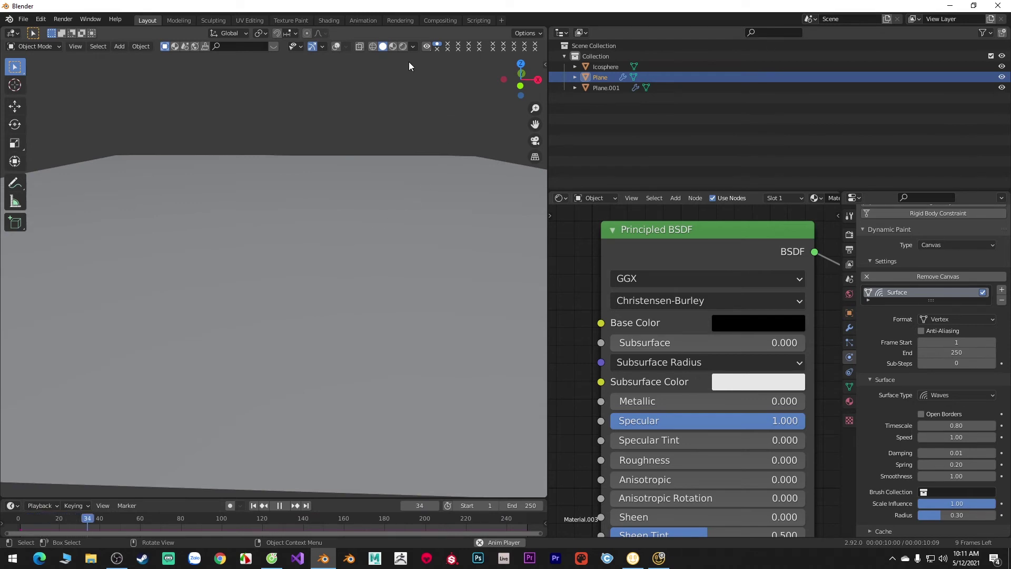
- Preview the rain in rendered shading, stop at frame 178 in solid shading, and select Icosphere
{"action": "left_click", "coordinate": [403, 46]}
{"action": "key", "text": "space"}
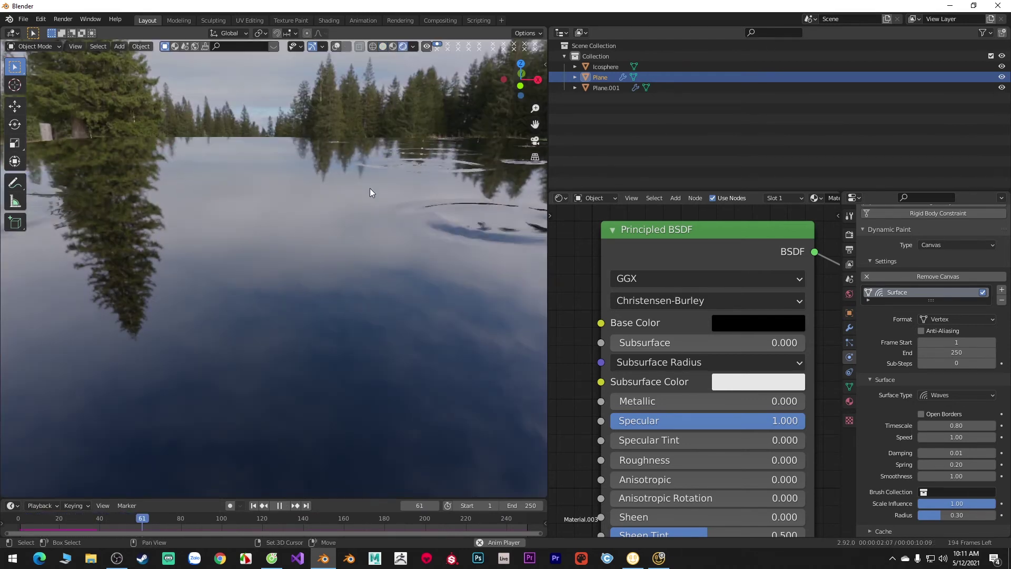
{"action": "middle_click_drag", "start_coordinate": [388, 238], "coordinate": [390, 288]}
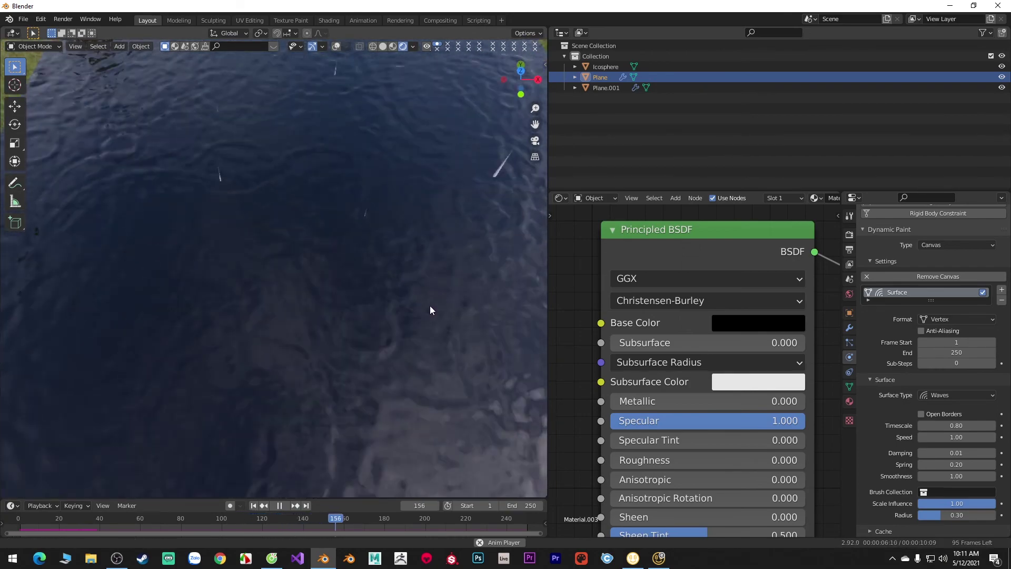
{"action": "key", "text": "space"}
{"action": "left_click", "coordinate": [382, 46]}
{"action": "mouse_move", "coordinate": [334, 128]}
{"action": "middle_mouse_down"}
{"action": "mouse_move", "coordinate": [371, 186]}
{"action": "mouse_move", "coordinate": [312, 225]}
{"action": "middle_mouse_up"}
{"action": "left_click", "coordinate": [465, 192]}
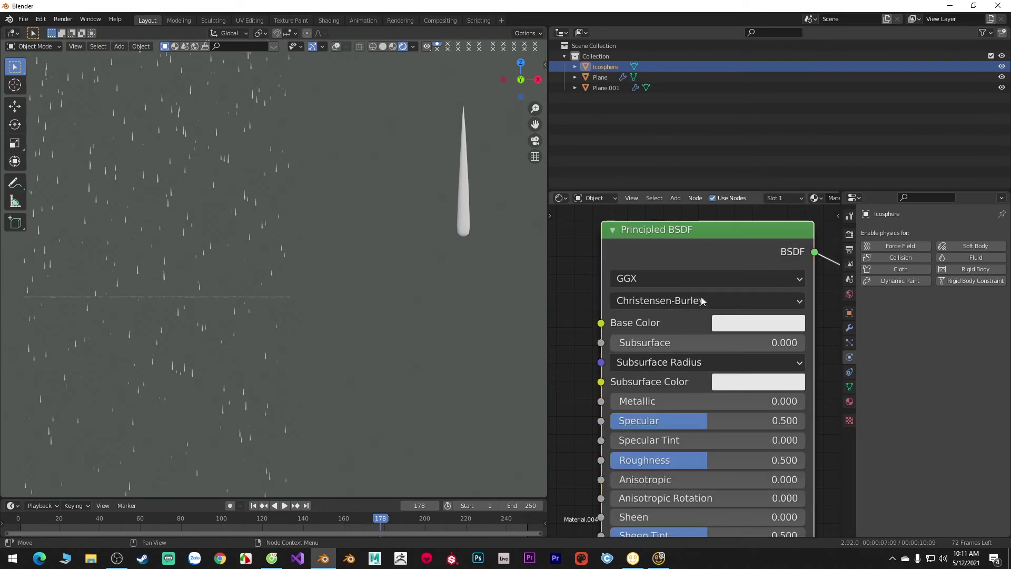
- Replace the raindrop's Principled BSDF with a Glossy BSDF wired to the Surface output
{"action": "key", "text": "x"}
{"action": "key", "text": "shift+a"}
{"action": "left_click", "coordinate": [700, 296]}
{"action": "type", "text": "glo"}
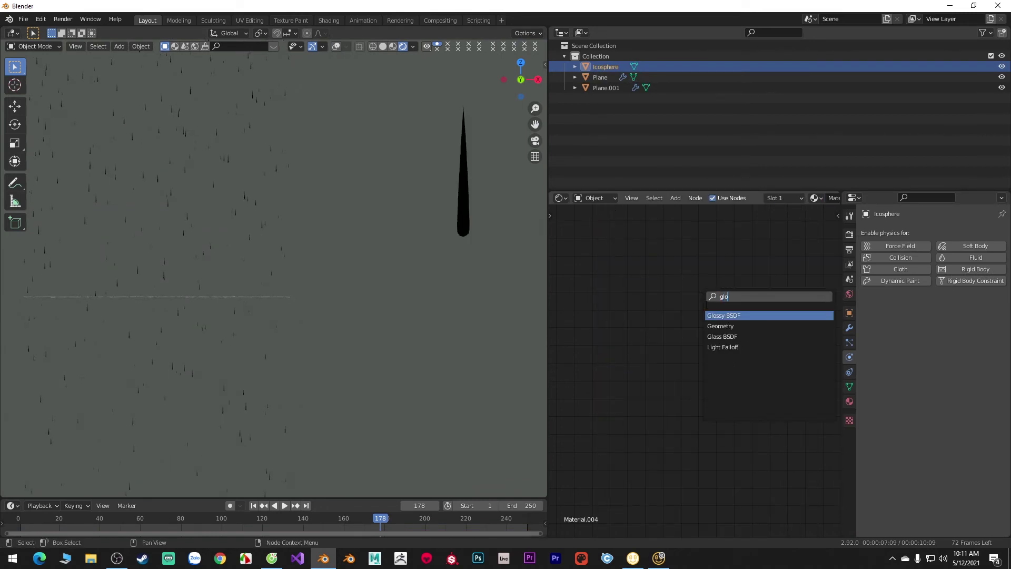
{"action": "key", "text": "Return"}
{"action": "left_click", "coordinate": [601, 298]}
{"action": "scroll", "coordinate": [601, 298], "scroll_direction": "up", "scroll_amount": 3}
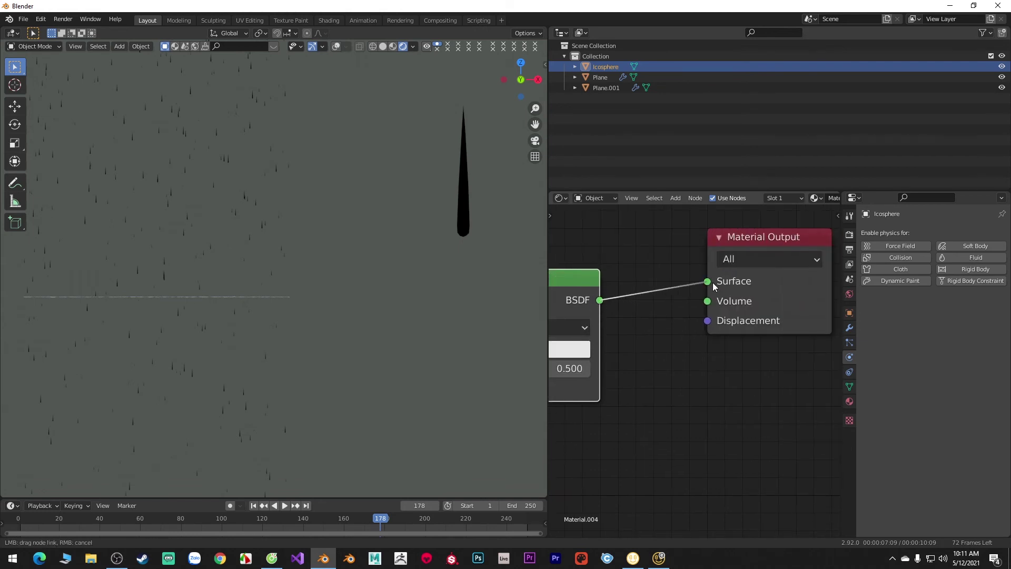
{"action": "left_click_drag", "start_coordinate": [714, 286], "coordinate": [707, 281]}
{"action": "scroll", "coordinate": [766, 285], "scroll_direction": "down", "scroll_amount": 2}
- Swap the Glossy for a Glass BSDF connected to Surface and set its IOR to 1.333
{"action": "key", "text": "x"}
{"action": "key", "text": "shift+a"}
{"action": "left_click", "coordinate": [663, 270]}
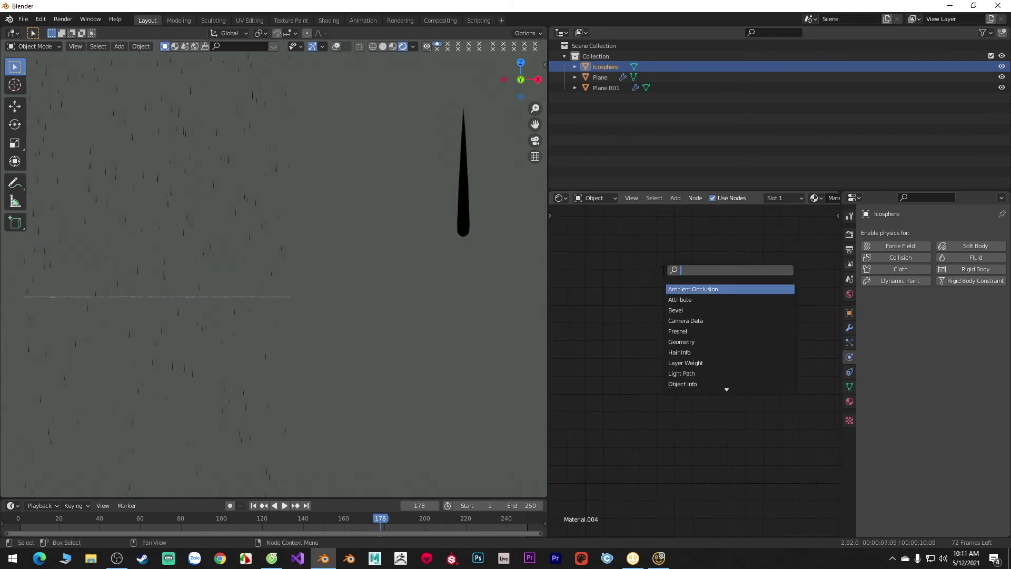
{"action": "type", "text": "gla"}
{"action": "left_click", "coordinate": [675, 289]}
{"action": "left_click", "coordinate": [688, 308]}
{"action": "scroll", "coordinate": [644, 323], "scroll_direction": "up", "scroll_amount": 3}
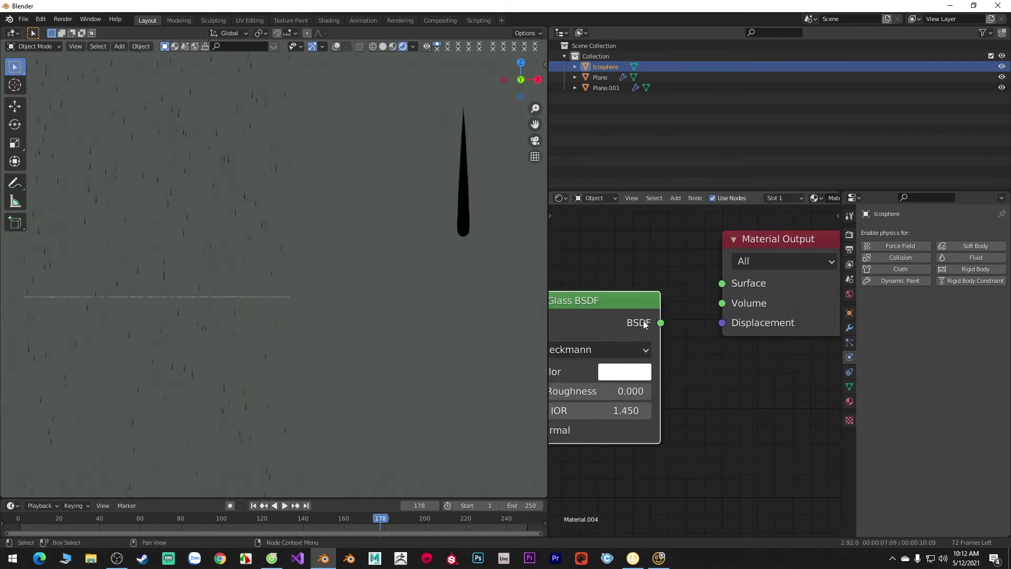
{"action": "left_click_drag", "start_coordinate": [586, 305], "coordinate": [551, 271]}
{"action": "middle_click_drag", "start_coordinate": [616, 316], "coordinate": [727, 316]}
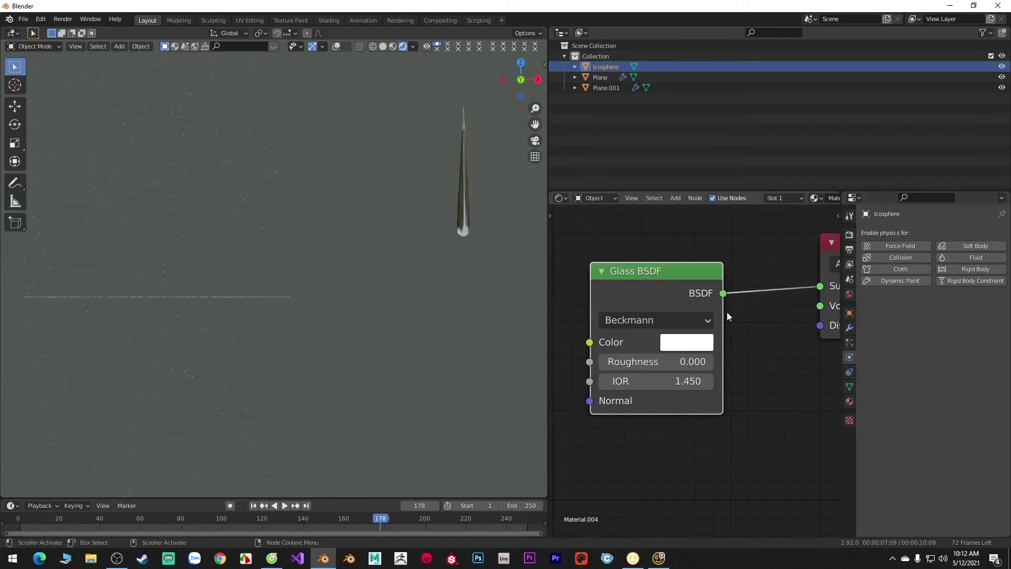
{"action": "double_click", "coordinate": [636, 381]}
{"action": "type", "text": "1.333"}
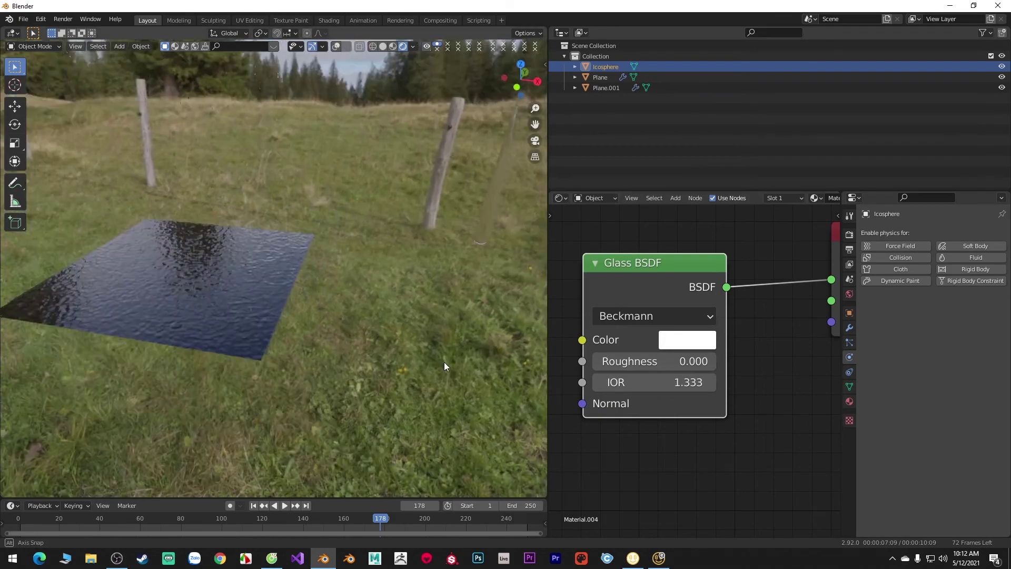
- Snap to a side view, orbit to a perspective of the water plane, and start the rain
{"action": "key", "text": "grave"}
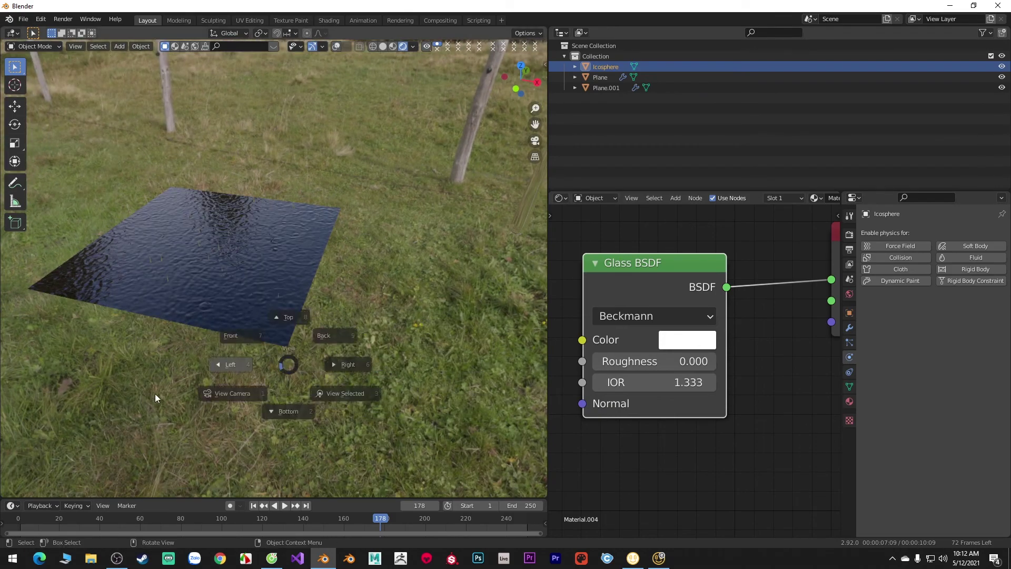
{"action": "left_click", "coordinate": [158, 397]}
{"action": "mouse_move", "coordinate": [270, 364]}
{"action": "middle_mouse_down"}
{"action": "mouse_move", "coordinate": [325, 382]}
{"action": "mouse_move", "coordinate": [315, 326]}
{"action": "mouse_move", "coordinate": [345, 402]}
{"action": "mouse_move", "coordinate": [308, 245]}
{"action": "mouse_move", "coordinate": [336, 285]}
{"action": "mouse_move", "coordinate": [331, 339]}
{"action": "mouse_move", "coordinate": [339, 284]}
{"action": "mouse_move", "coordinate": [337, 302]}
{"action": "middle_mouse_up"}
{"action": "scroll", "coordinate": [327, 378], "scroll_direction": "down", "scroll_amount": 3}
{"action": "scroll", "coordinate": [327, 378], "scroll_direction": "up", "scroll_amount": 4}
{"action": "key", "text": "space"}
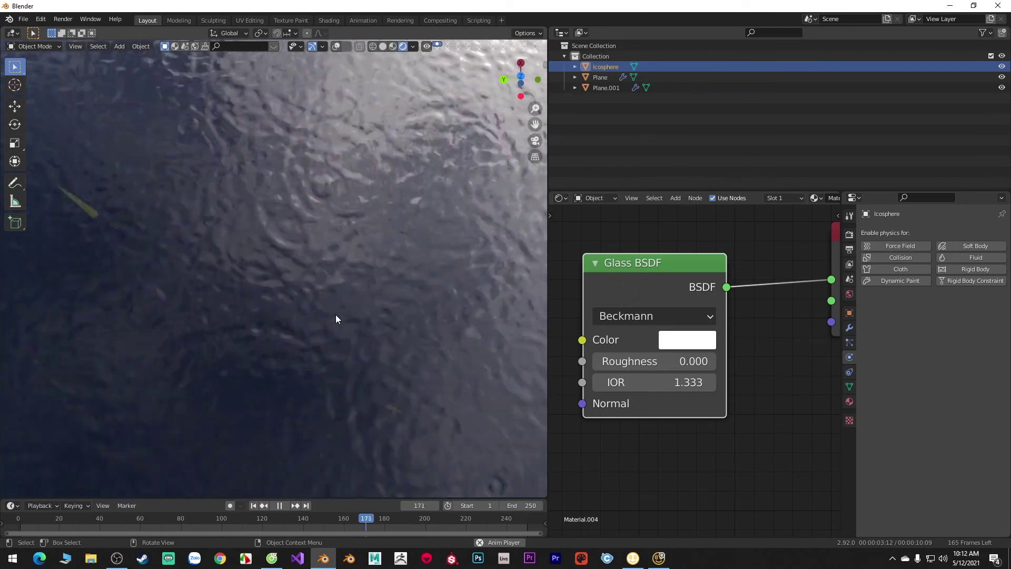
- Orbit and zoom around the pond to see trees reflected in the rippling water
{"action": "middle_click_drag", "start_coordinate": [336, 315], "coordinate": [336, 270]}
{"action": "scroll", "coordinate": [337, 254], "scroll_direction": "down", "scroll_amount": 3}
{"action": "scroll", "coordinate": [353, 345], "scroll_direction": "down", "scroll_amount": 2}
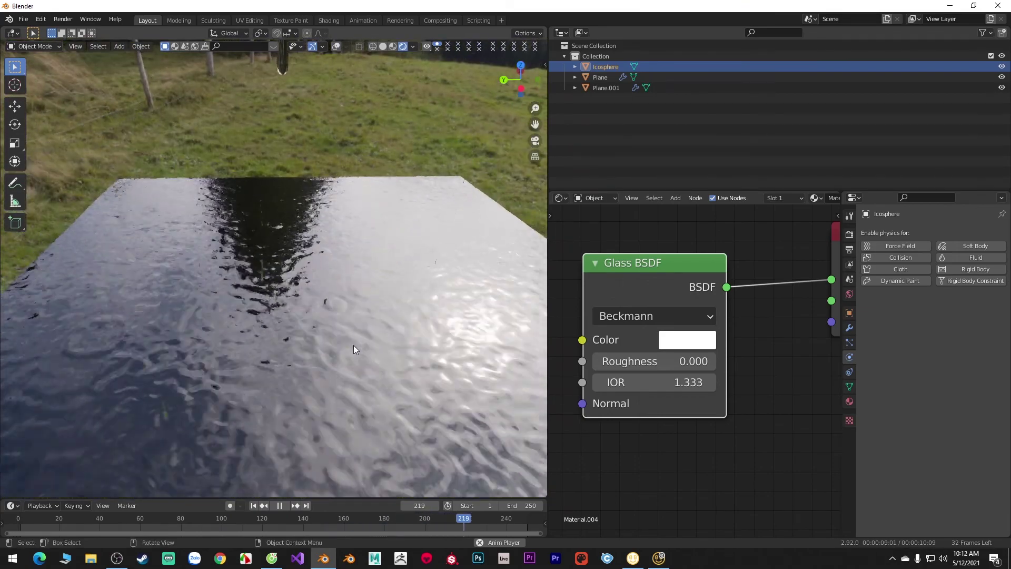
{"action": "scroll", "coordinate": [353, 325], "scroll_direction": "down", "scroll_amount": 2}
{"action": "middle_click_drag", "start_coordinate": [353, 330], "coordinate": [354, 312]}
{"action": "scroll", "coordinate": [354, 312], "scroll_direction": "up", "scroll_amount": 3}
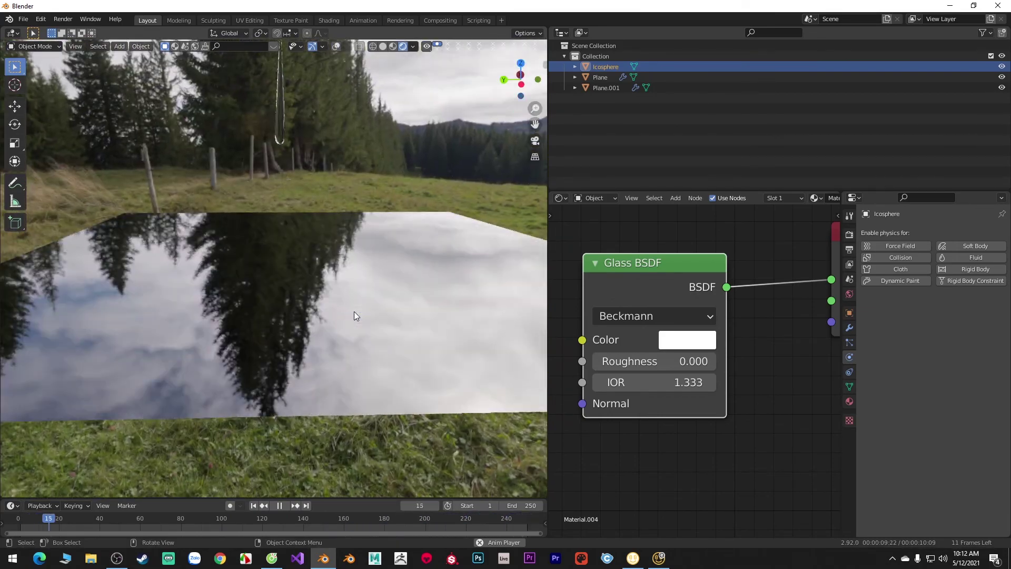
{"action": "scroll", "coordinate": [354, 315], "scroll_direction": "up", "scroll_amount": 2}
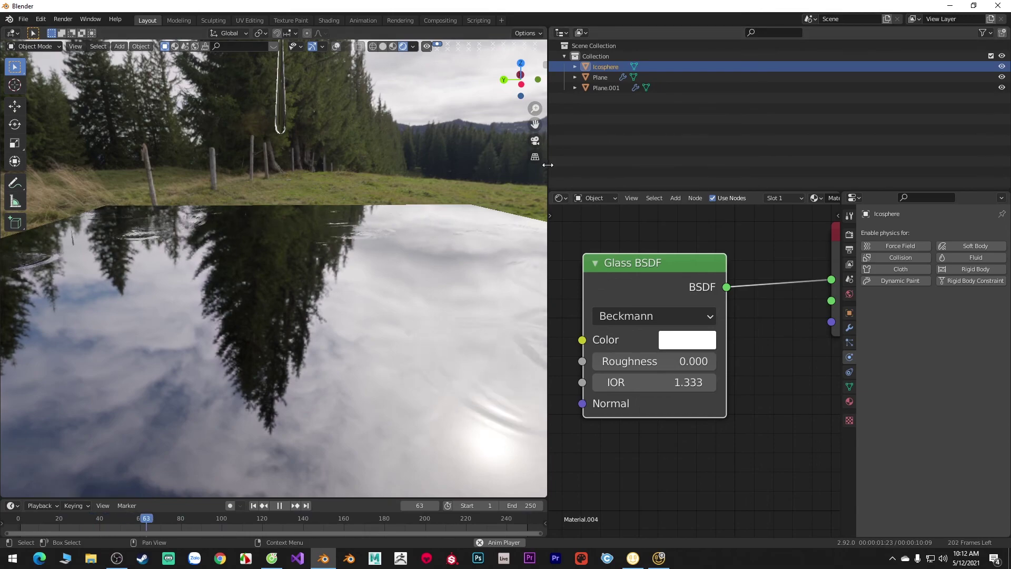
- Widen the 3D viewport and merge the shader editor into a single Properties area
{"action": "left_click_drag", "start_coordinate": [549, 174], "coordinate": [870, 172]}
{"action": "scroll", "coordinate": [652, 229], "scroll_direction": "down", "scroll_amount": 2}
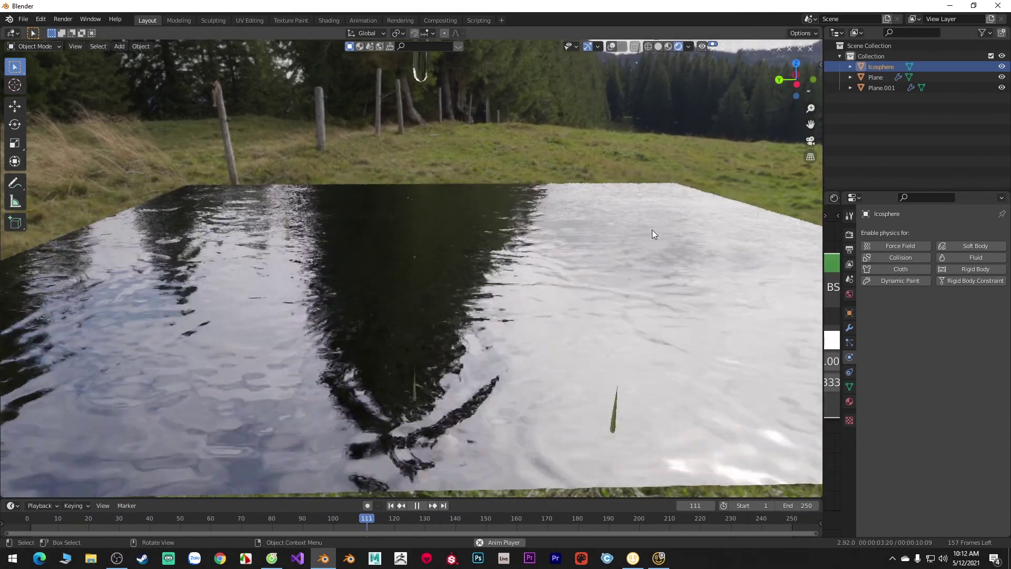
{"action": "scroll", "coordinate": [639, 241], "scroll_direction": "down", "scroll_amount": 2}
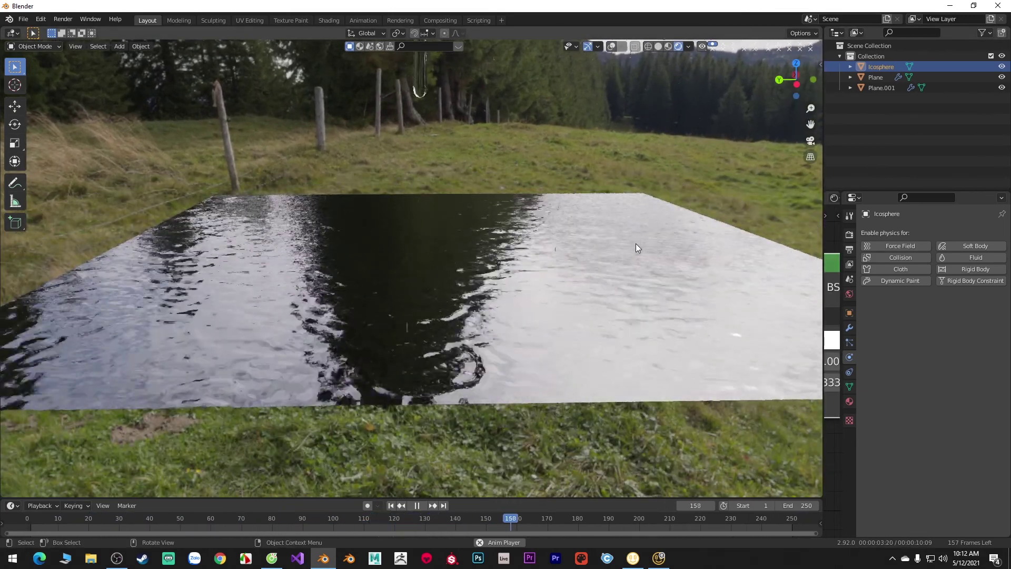
{"action": "key", "text": "space"}
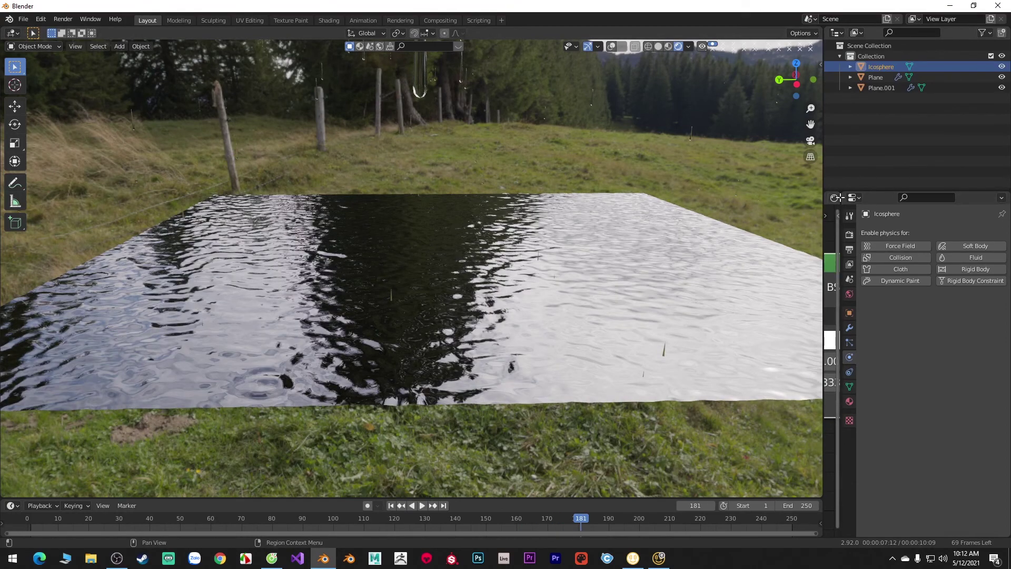
{"action": "mouse_move", "coordinate": [837, 198]}
{"action": "left_mouse_down"}
{"action": "mouse_move", "coordinate": [858, 197]}
{"action": "mouse_move", "coordinate": [849, 203]}
{"action": "left_mouse_up"}
{"action": "left_click", "coordinate": [835, 198]}
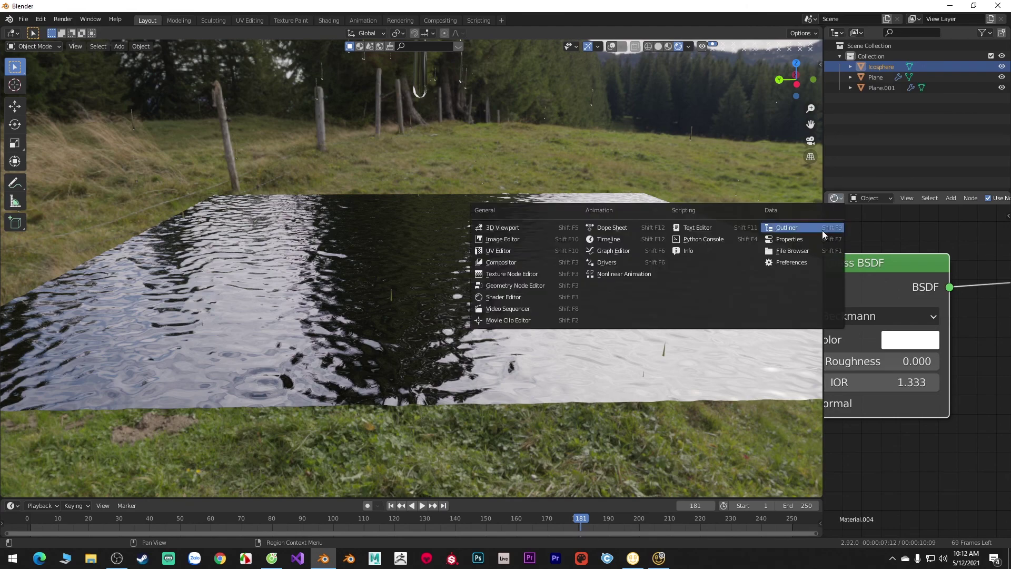
{"action": "left_click", "coordinate": [811, 240]}
- Replay the rain while orbiting around the water plane and raindrop
{"action": "scroll", "coordinate": [554, 338], "scroll_direction": "down", "scroll_amount": 2}
{"action": "middle_click_drag", "start_coordinate": [555, 338], "coordinate": [520, 404]}
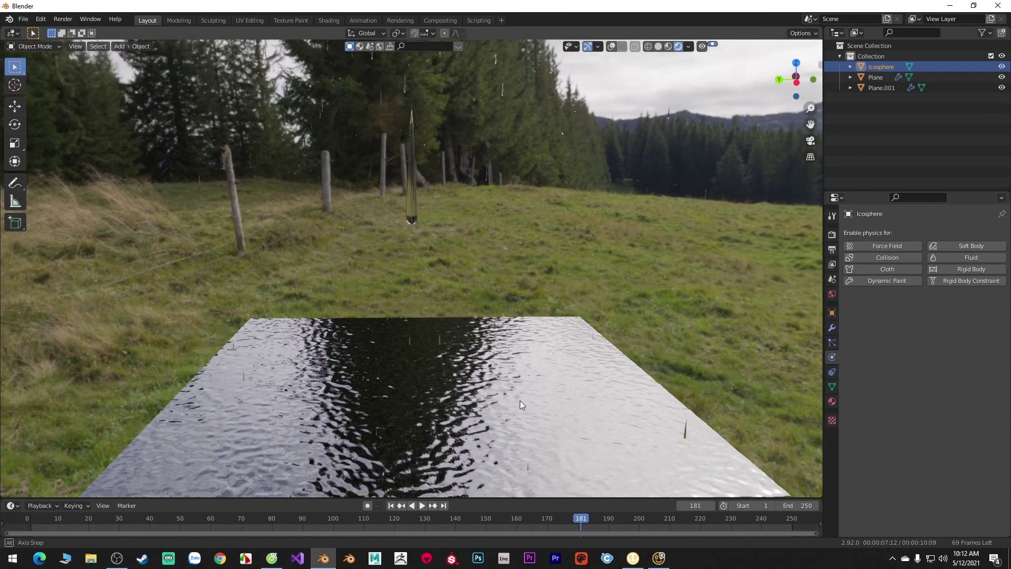
{"action": "key", "text": "space"}
{"action": "middle_click_drag", "start_coordinate": [527, 364], "coordinate": [473, 314]}
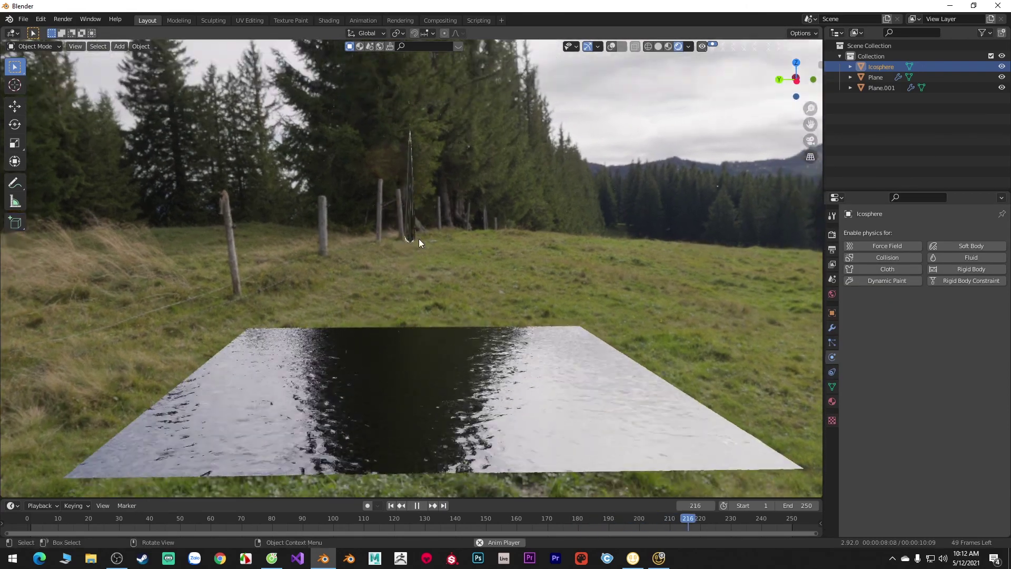
{"action": "middle_click_drag", "start_coordinate": [419, 239], "coordinate": [400, 198]}
{"action": "key", "text": "KP_7"}
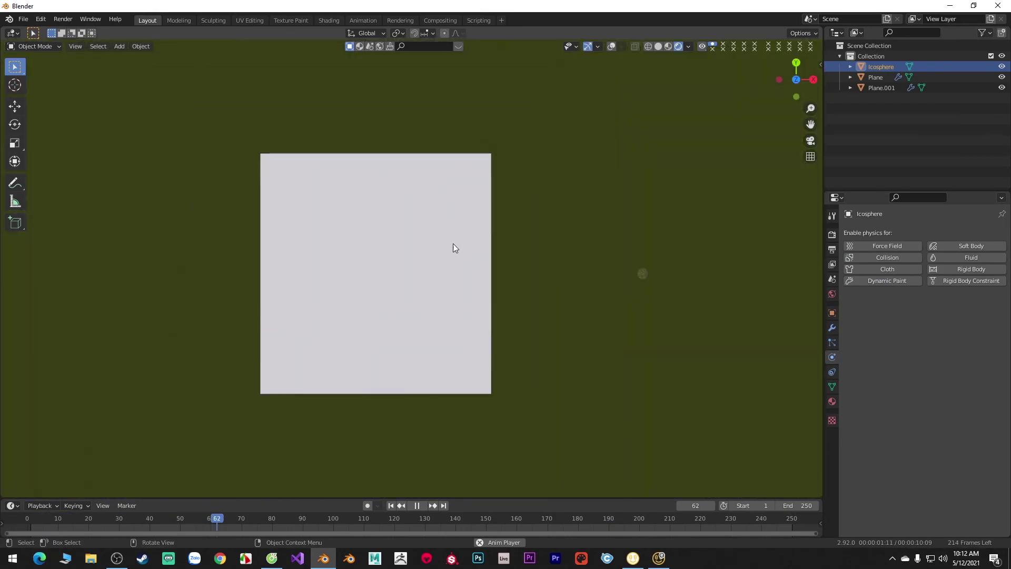
- Move the Icosphere raindrop −24.3 m in X out of the scene and orbit back to the meadow
{"action": "key", "text": "g"}
{"action": "left_click", "coordinate": [31, 327]}
{"action": "middle_click_drag", "start_coordinate": [31, 327], "coordinate": [252, 252]}
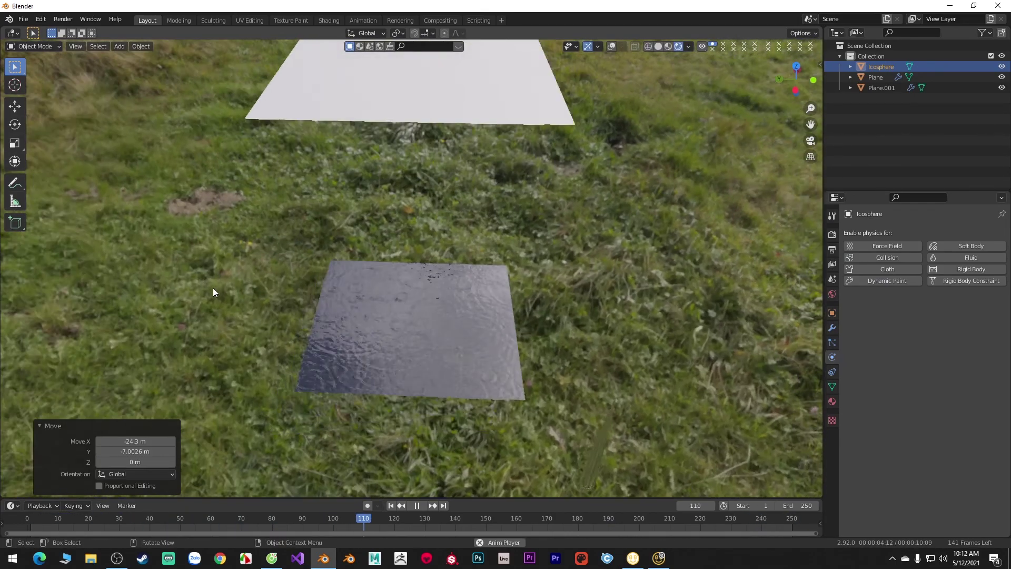
{"action": "scroll", "coordinate": [253, 254], "scroll_direction": "up", "scroll_amount": 3}
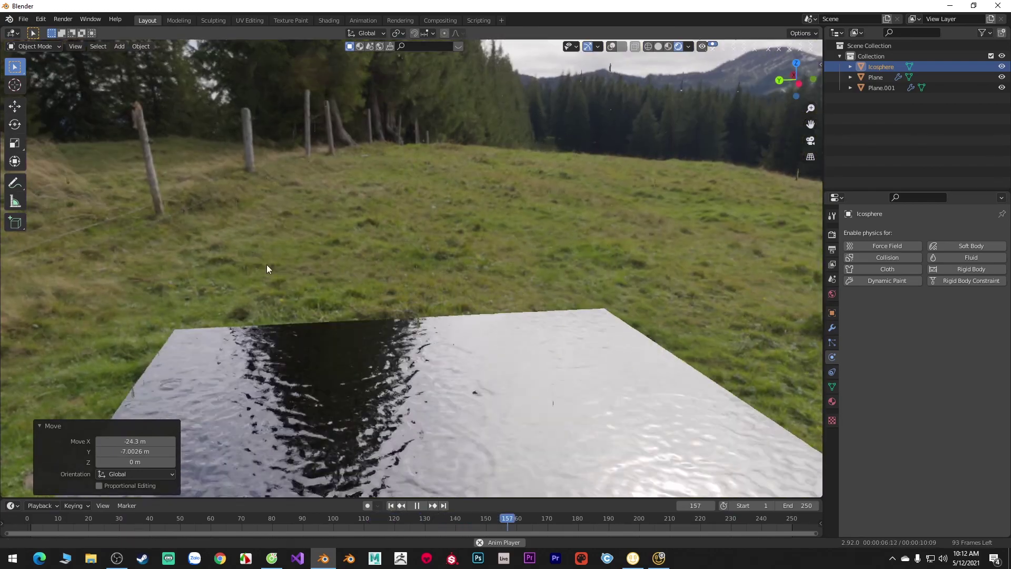
{"action": "scroll", "coordinate": [264, 237], "scroll_direction": "up", "scroll_amount": 2}
{"action": "scroll", "coordinate": [295, 203], "scroll_direction": "up", "scroll_amount": 1}
{"action": "scroll", "coordinate": [320, 174], "scroll_direction": "down", "scroll_amount": 2}
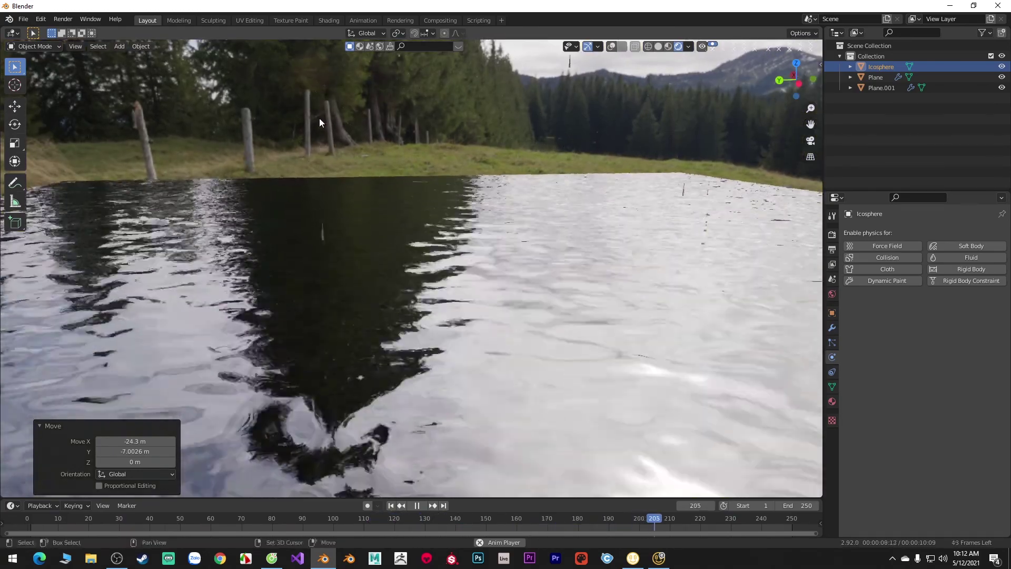
{"action": "mouse_move", "coordinate": [359, 210]}
{"action": "middle_mouse_down"}
{"action": "mouse_move", "coordinate": [359, 231]}
{"action": "mouse_move", "coordinate": [344, 224]}
{"action": "mouse_move", "coordinate": [375, 194]}
{"action": "mouse_move", "coordinate": [387, 212]}
{"action": "middle_mouse_up"}
{"action": "scroll", "coordinate": [360, 237], "scroll_direction": "down", "scroll_amount": 3}
{"action": "scroll", "coordinate": [364, 208], "scroll_direction": "up", "scroll_amount": 2}
{"action": "scroll", "coordinate": [365, 208], "scroll_direction": "up", "scroll_amount": 1}
- Stop playback and raise the water plane along the Z axis
{"action": "left_click", "coordinate": [478, 280]}
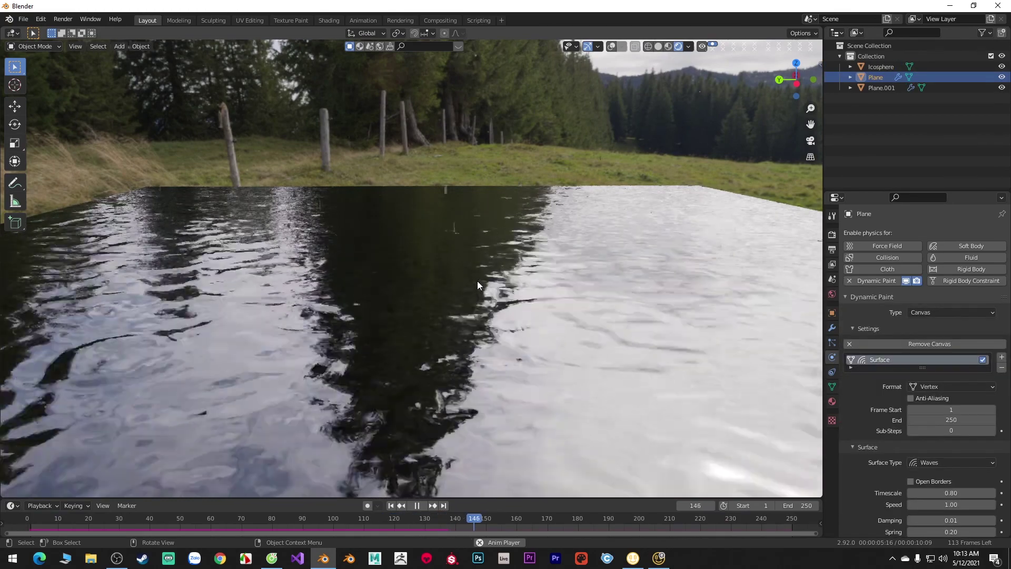
{"action": "key", "text": "space"}
{"action": "key", "text": "g"}
{"action": "key", "text": "z"}
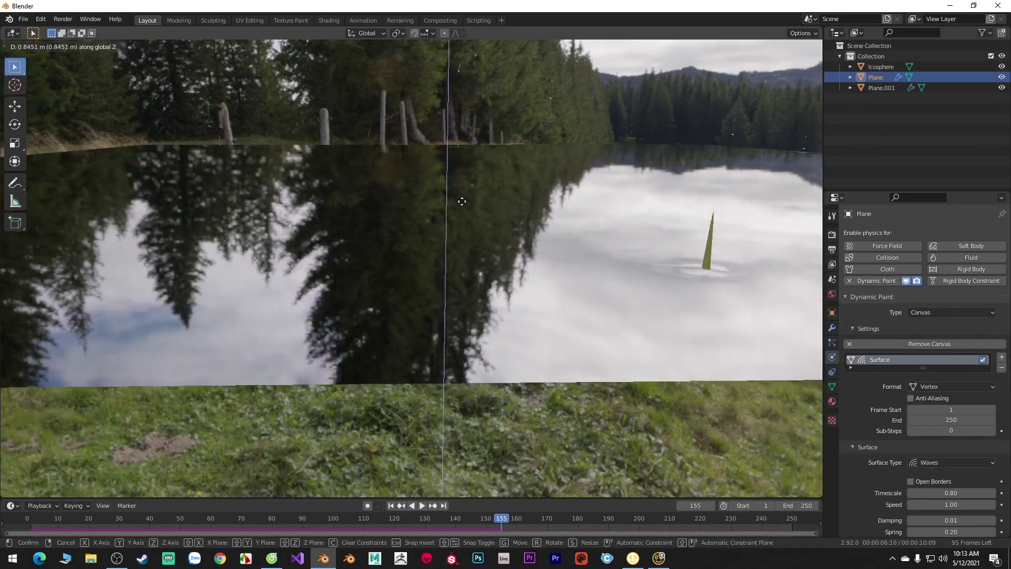
{"action": "left_click", "coordinate": [464, 224]}
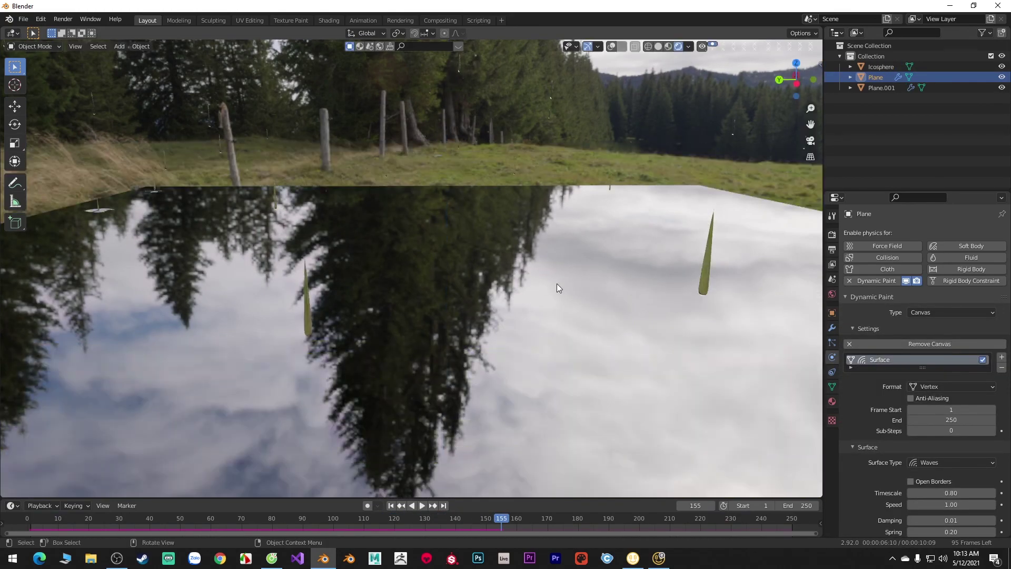